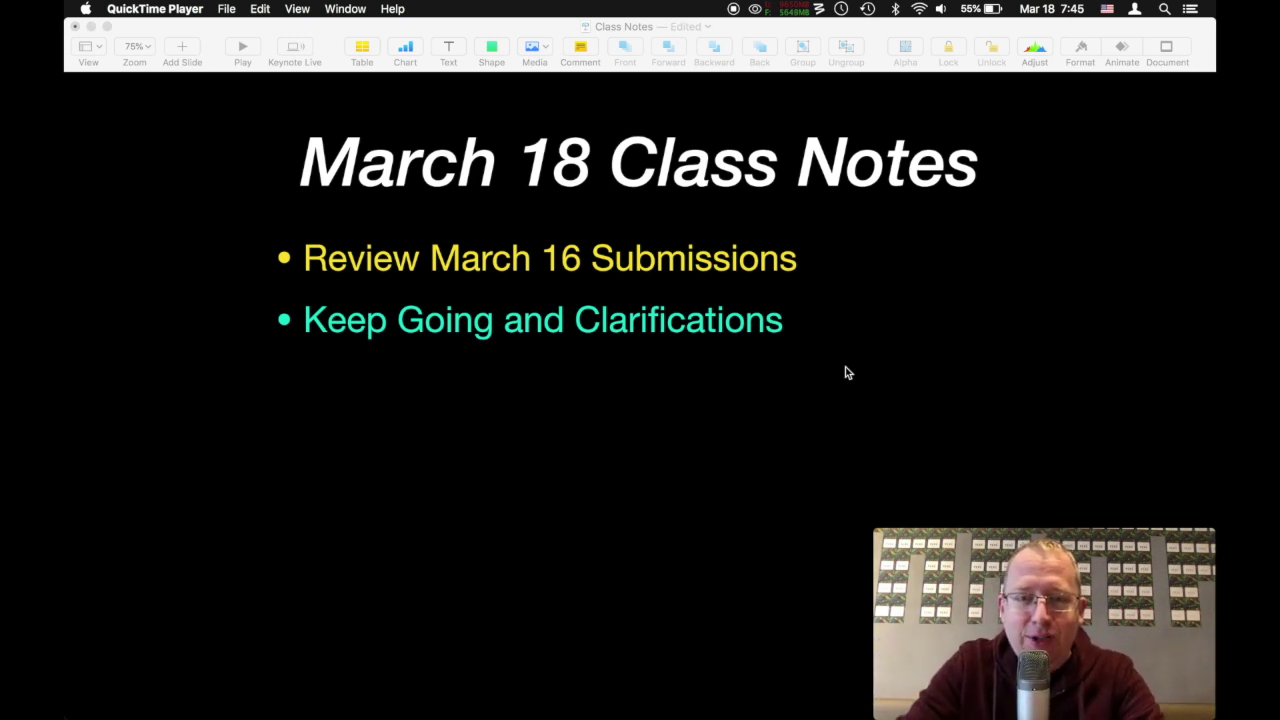
# - Switch from Keynote to the Finder window showing the G7 Illustrations submissions folder
pyautogui.press('super+Tab')
pyautogui.click(534, 343)
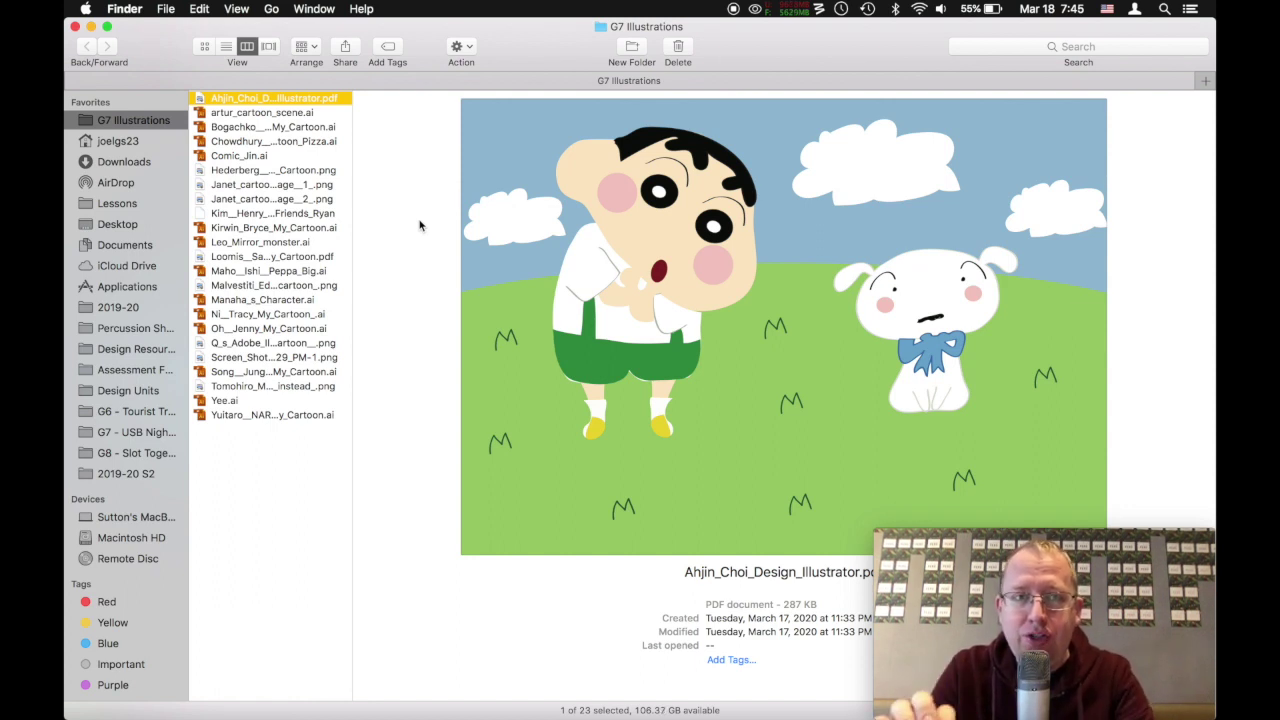
pyautogui.press('super+Tab')
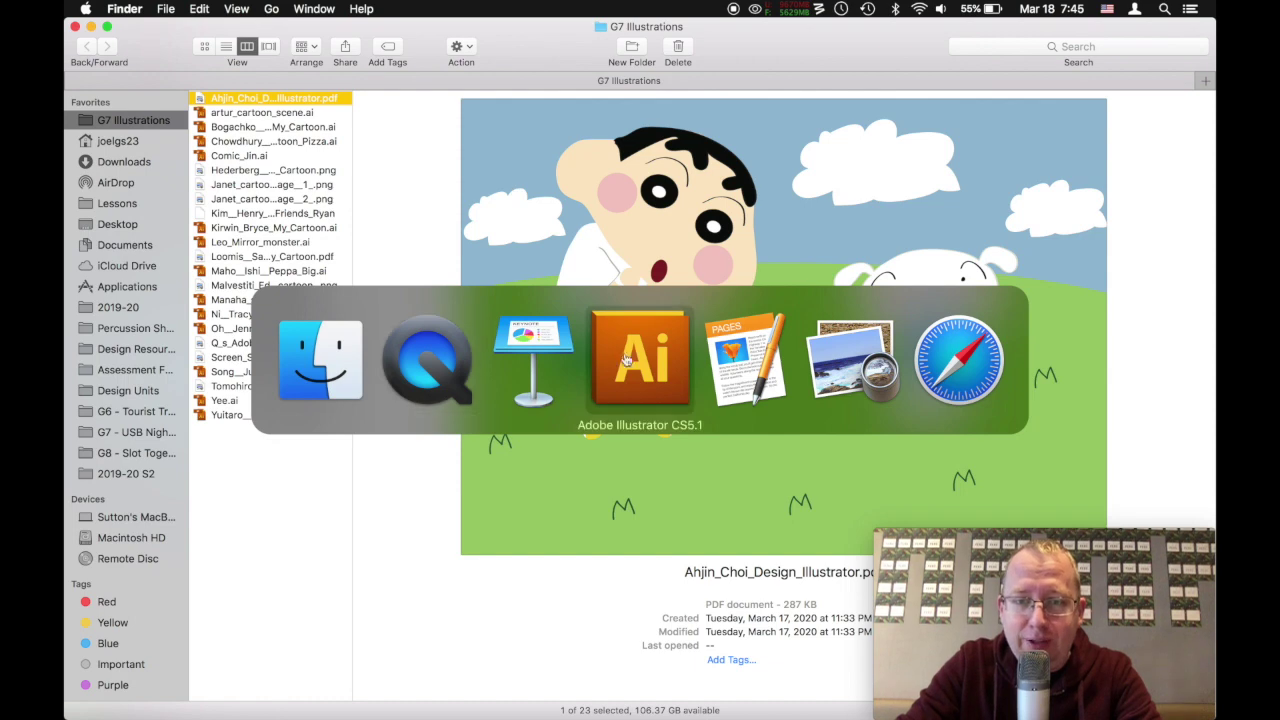
pyautogui.click(918, 368)
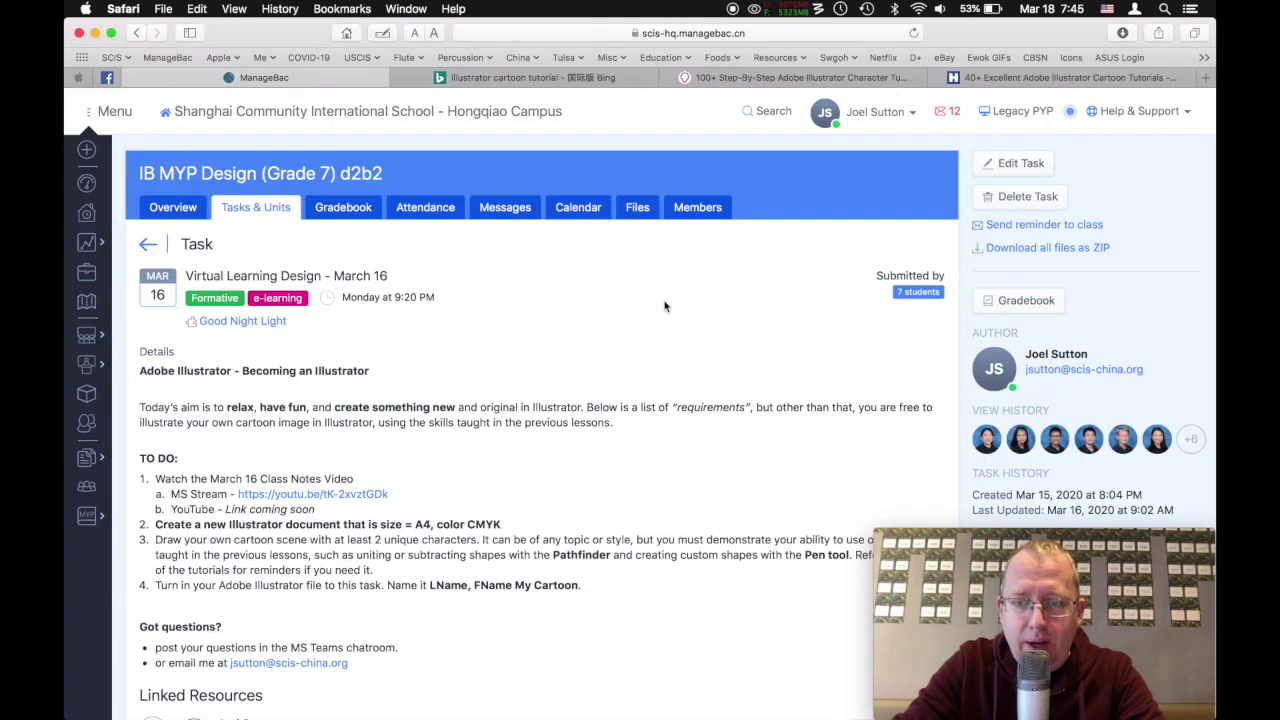
pyautogui.scroll(3, 664, 306)
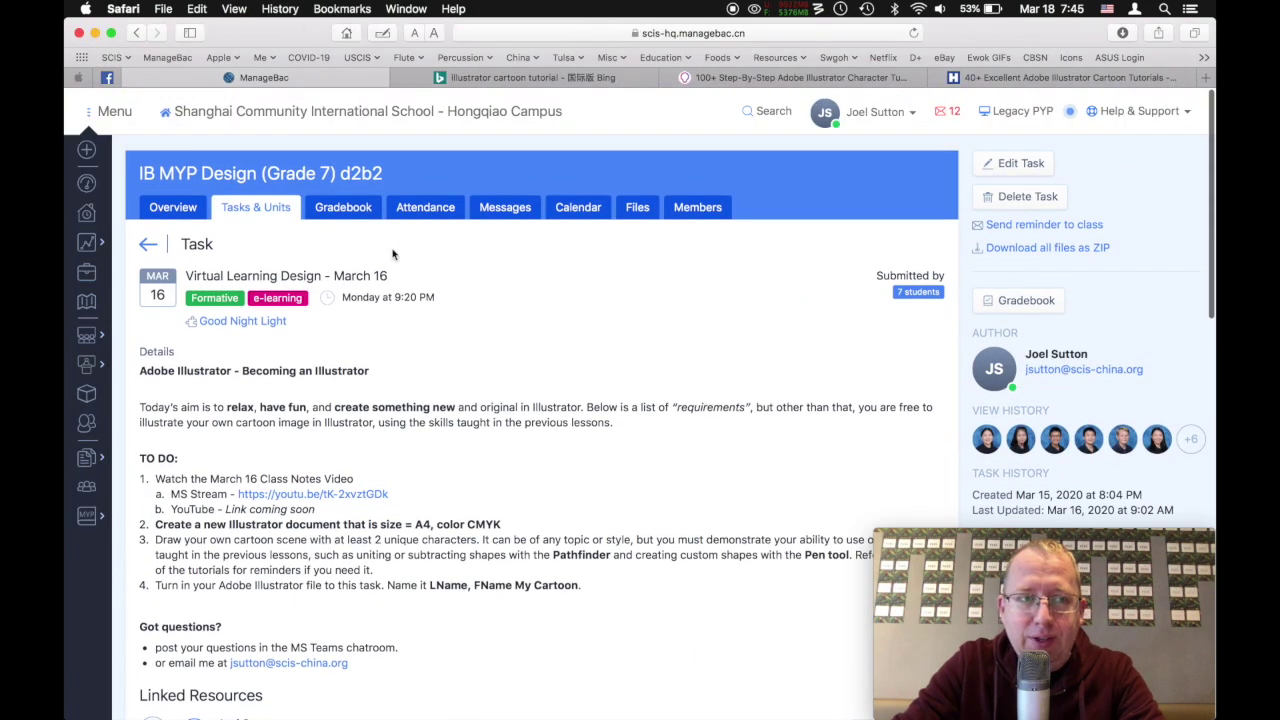
pyautogui.scroll(-3, 335, 272)
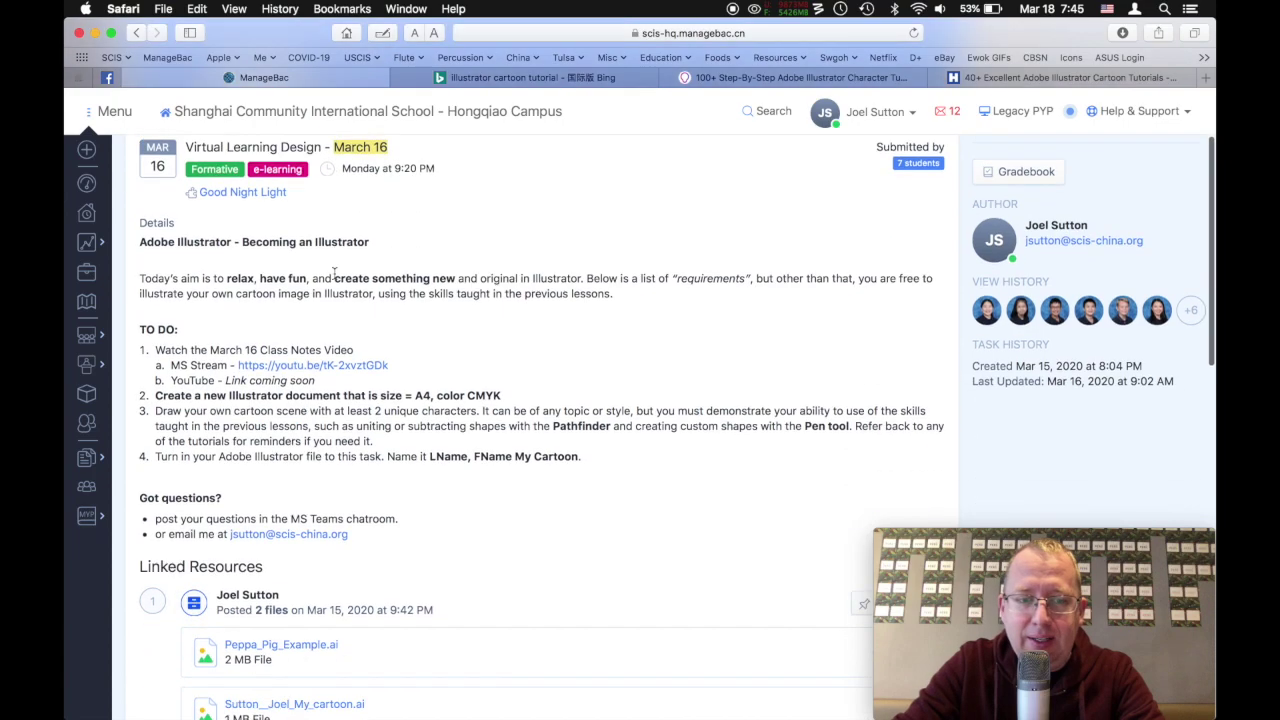
pyautogui.moveTo(155, 410); pyautogui.dragTo(357, 424)
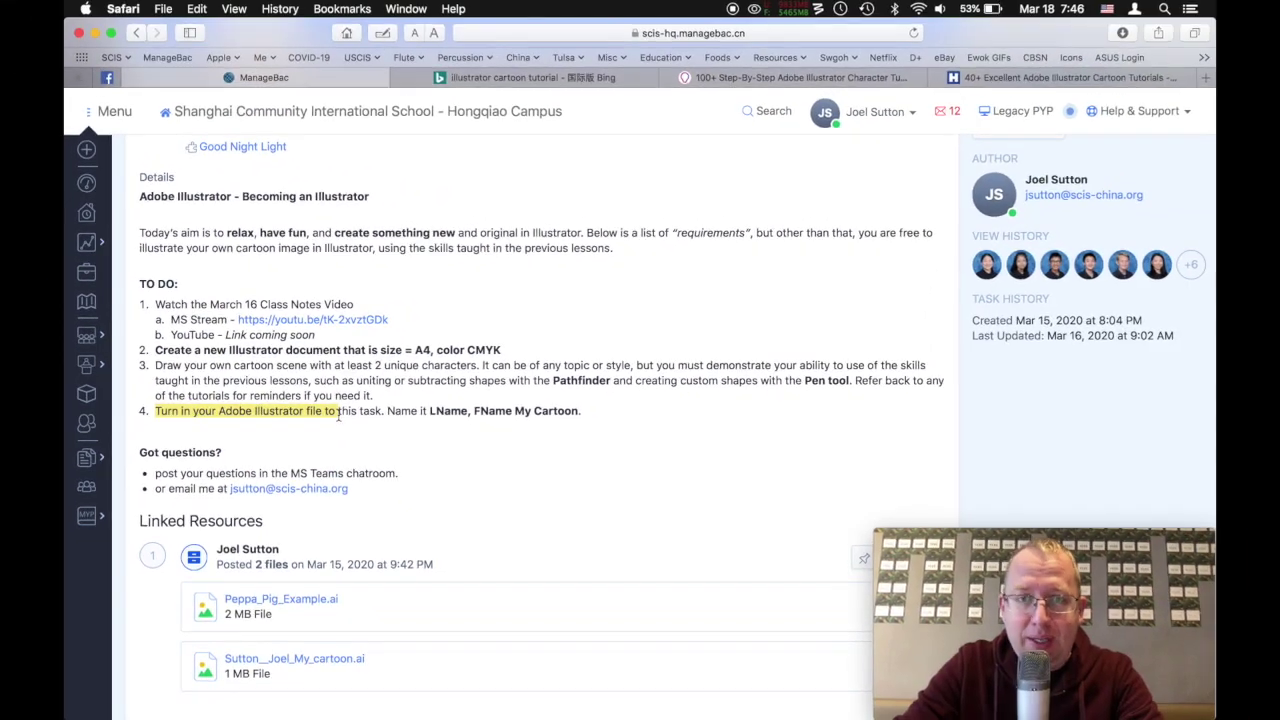
pyautogui.press('super+Tab')
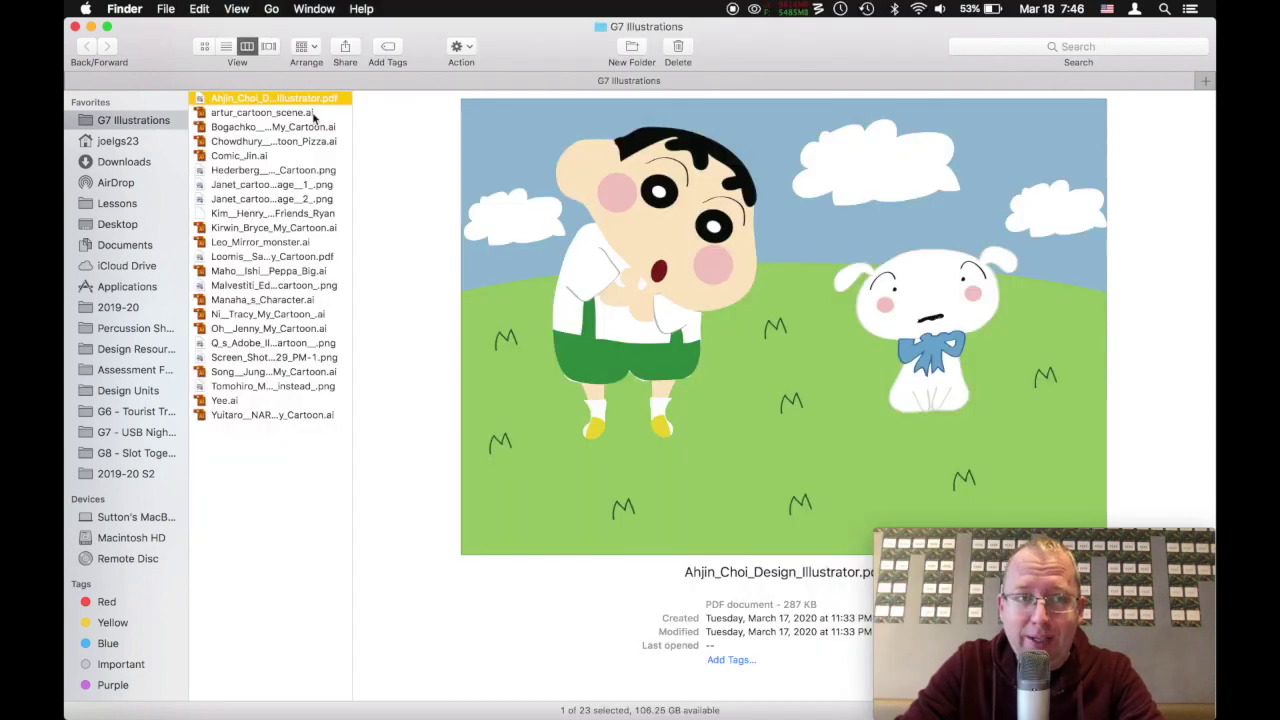
# - Preview the stick-figure, snake-and-tree, pizza slice and robot battle cartoon submissions
pyautogui.click(313, 117)
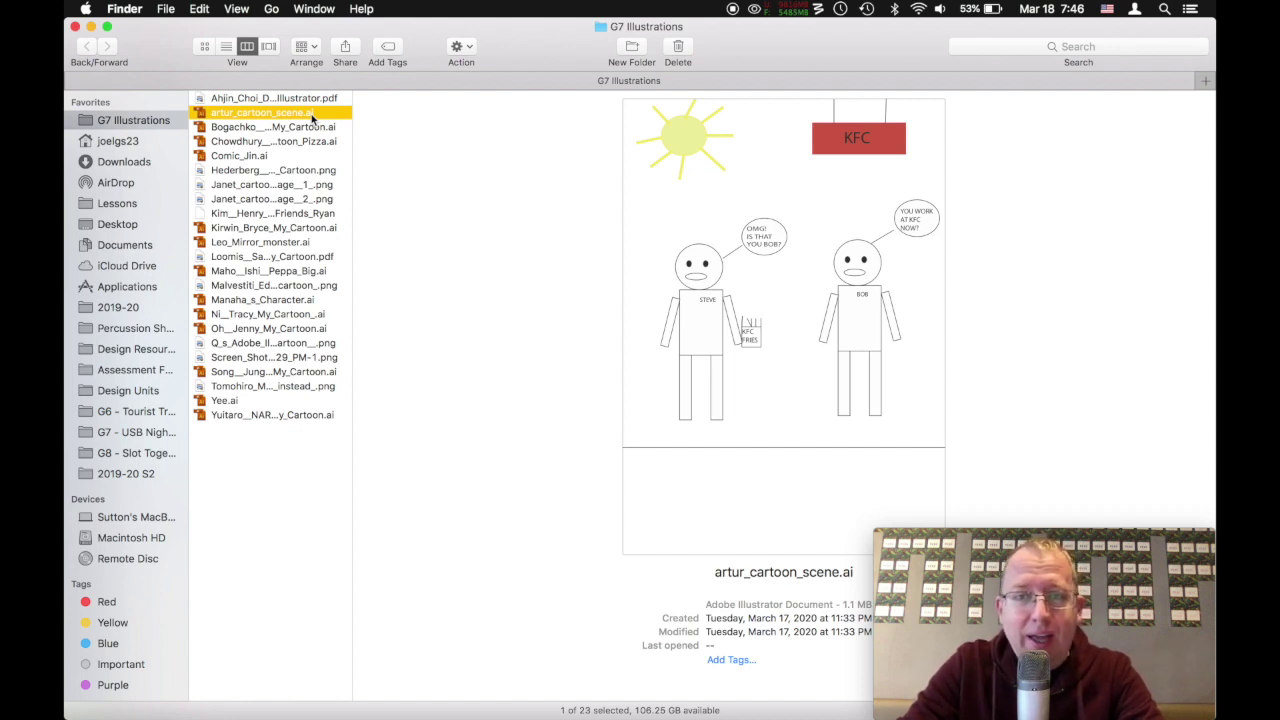
pyautogui.press('Down')
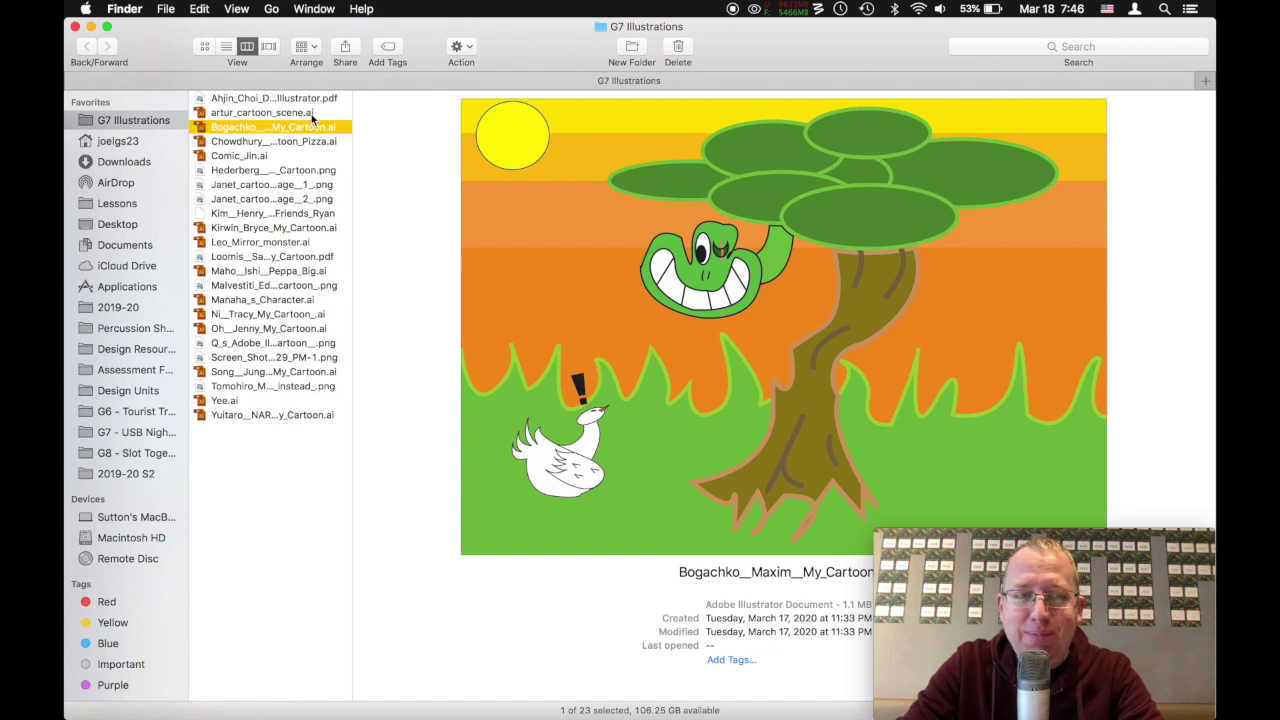
pyautogui.press('Down')
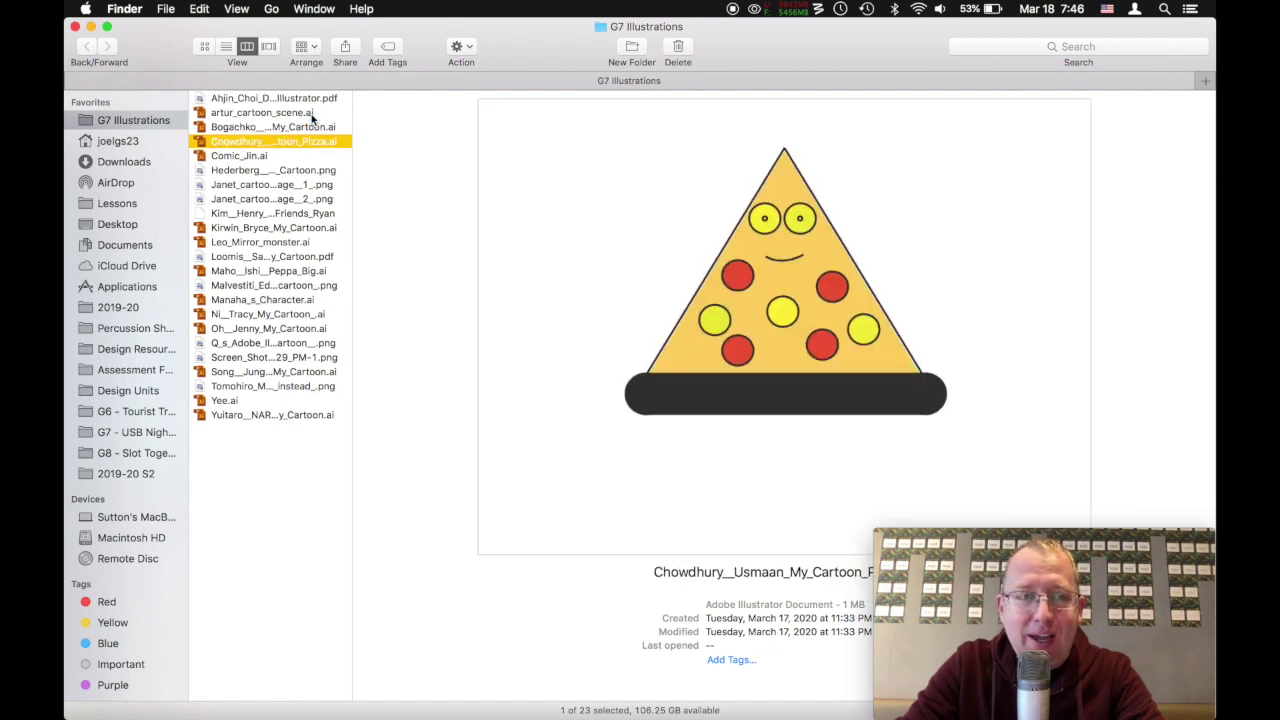
pyautogui.press('Down')
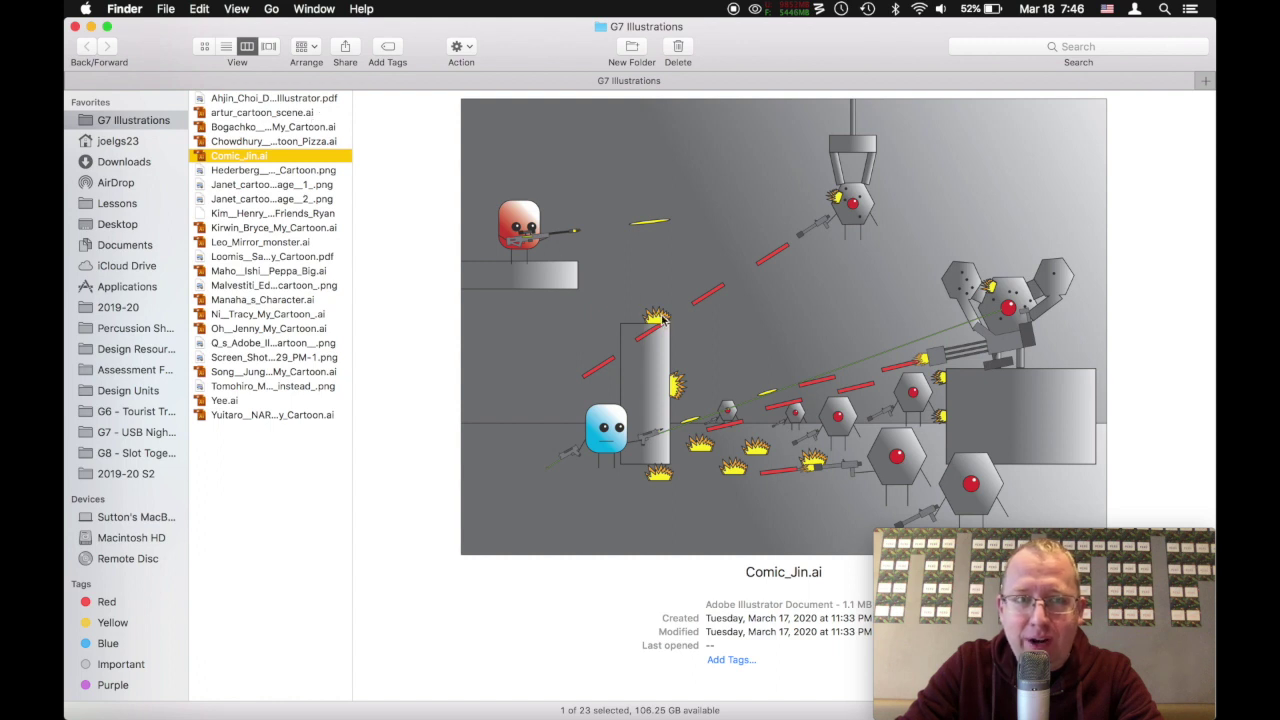
# - Preview and zoom the two-character PNG, then step through the smiling face to the blank file
pyautogui.click(324, 171)
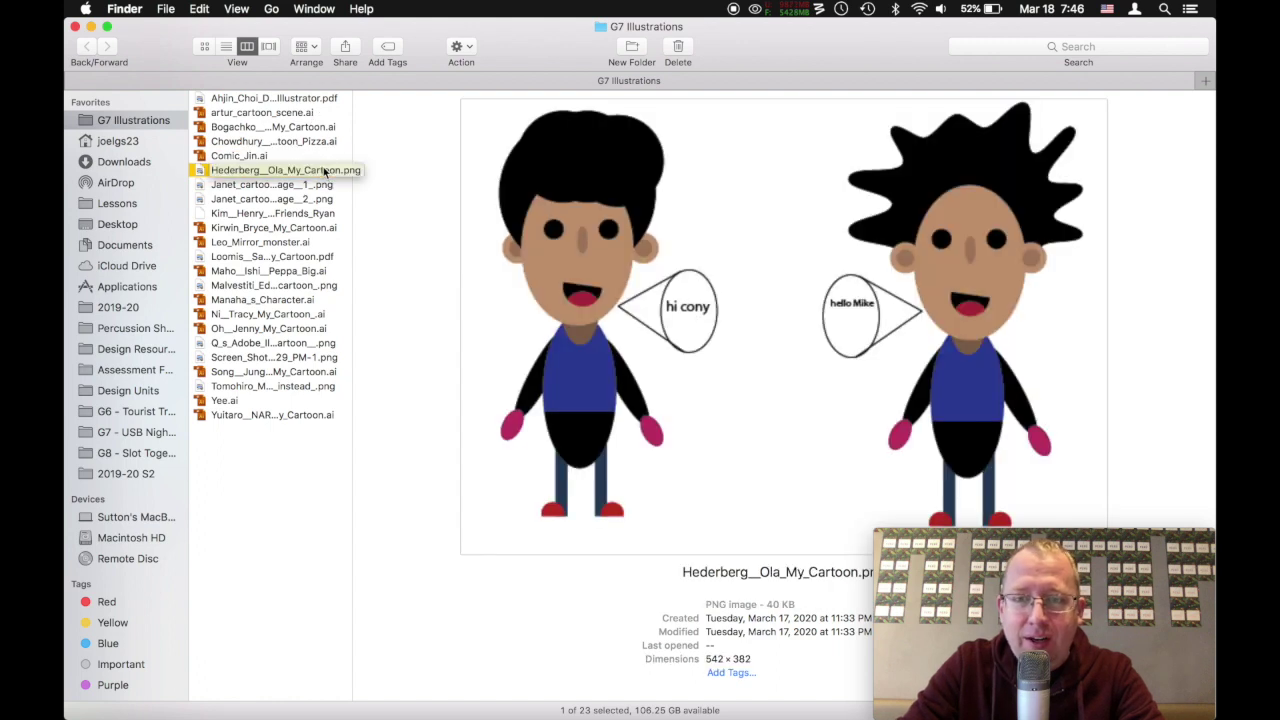
pyautogui.press('Down')
pyautogui.press('Up')
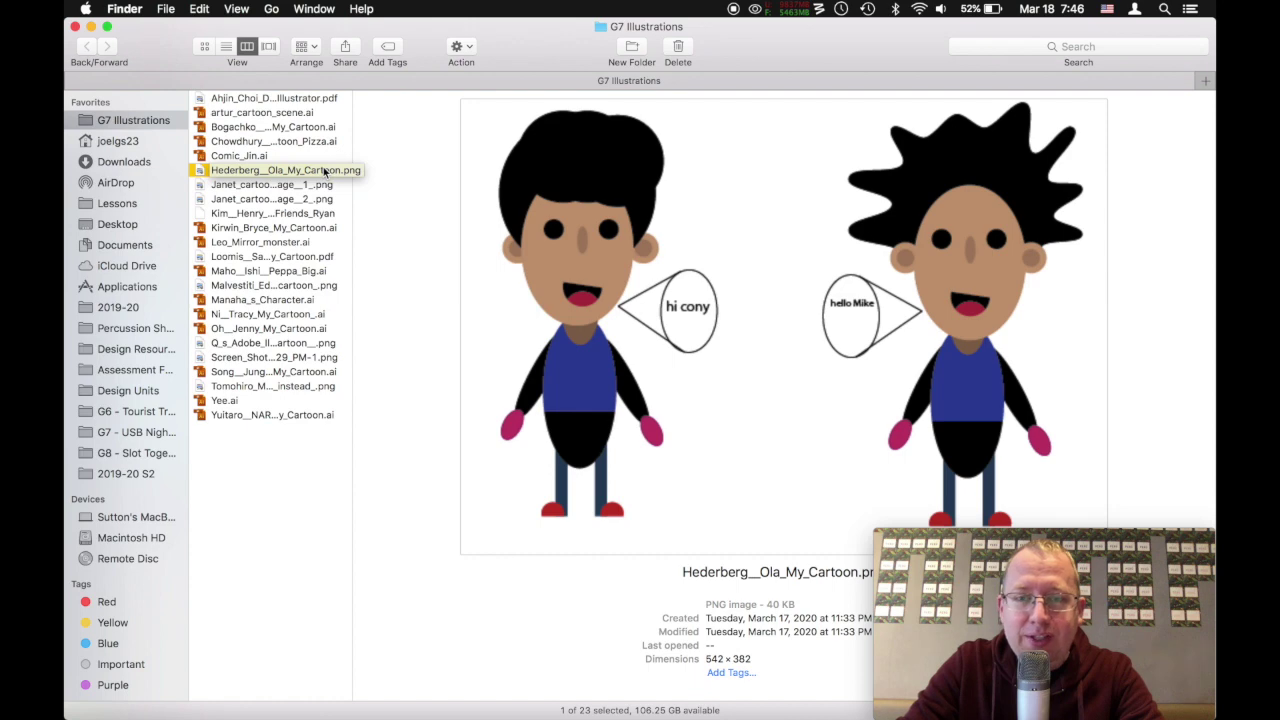
pyautogui.scroll(5, 547, 196)
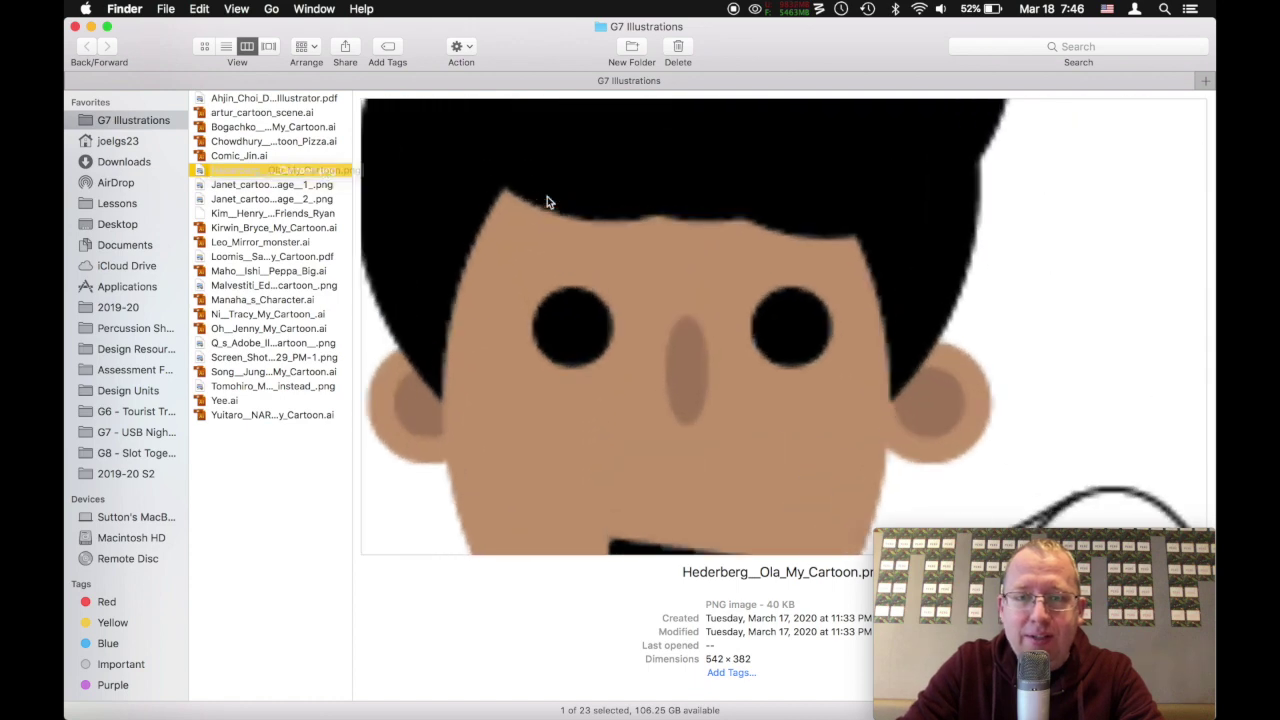
pyautogui.scroll(-5, 547, 196)
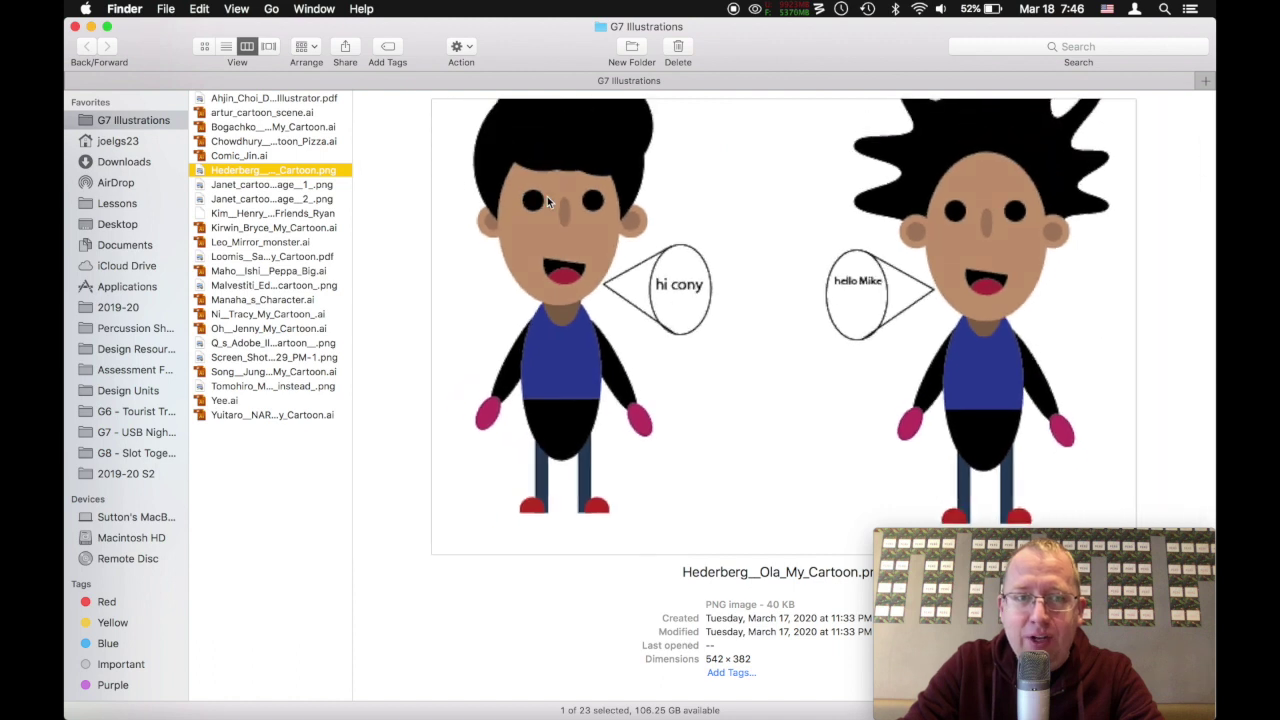
pyautogui.press('Down')
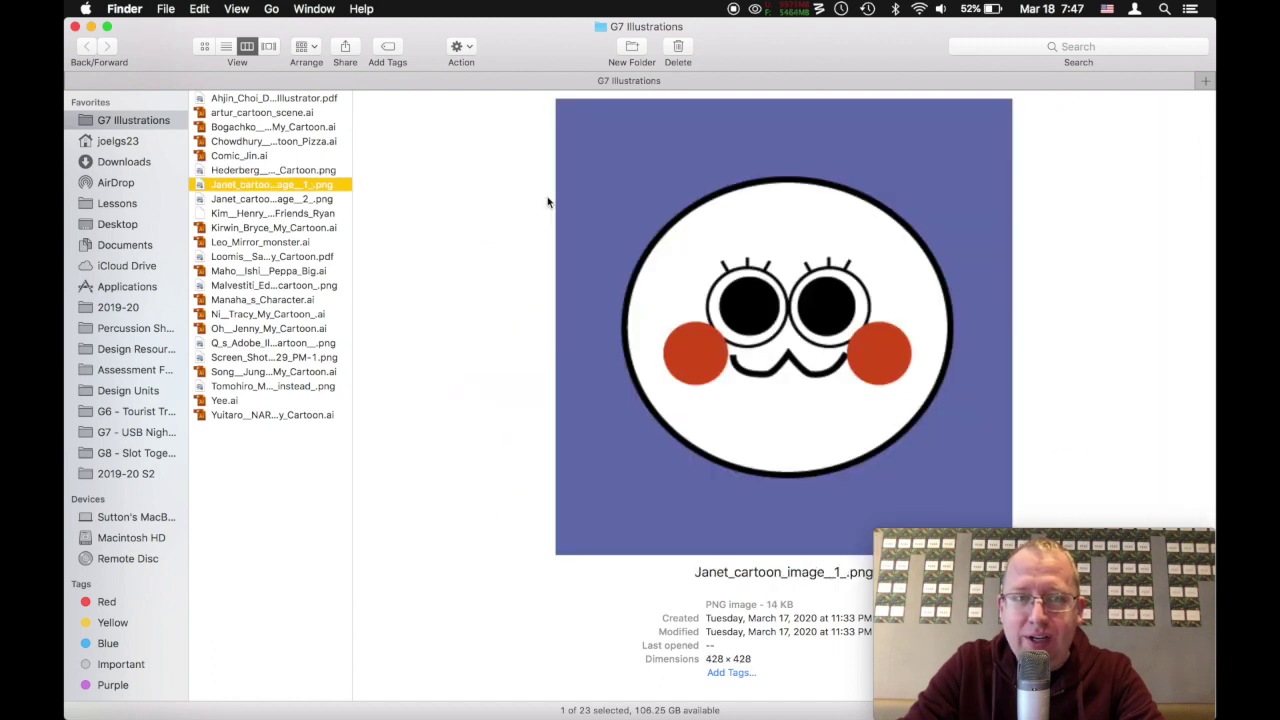
pyautogui.press('Down')
pyautogui.press('Down')
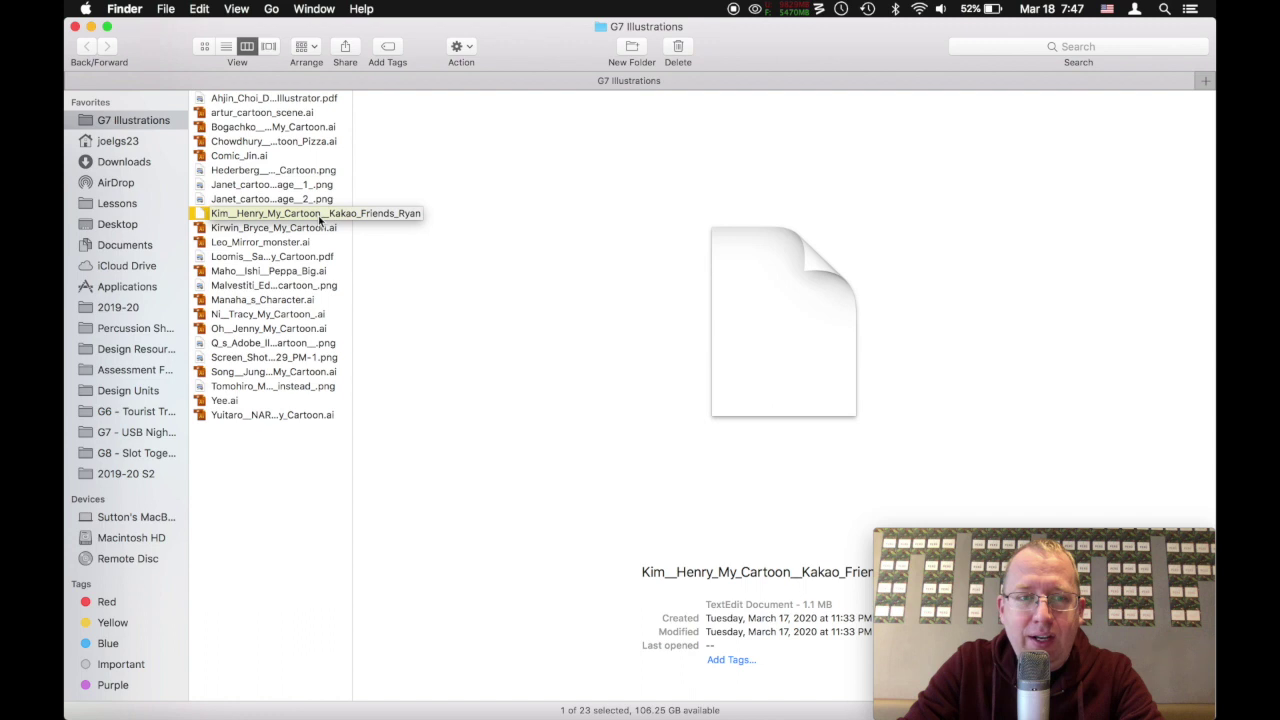
# - Add an .ai extension to the extensionless file, then open the next landscape cartoon in Illustrator
pyautogui.press('Return')
pyautogui.press('Right')
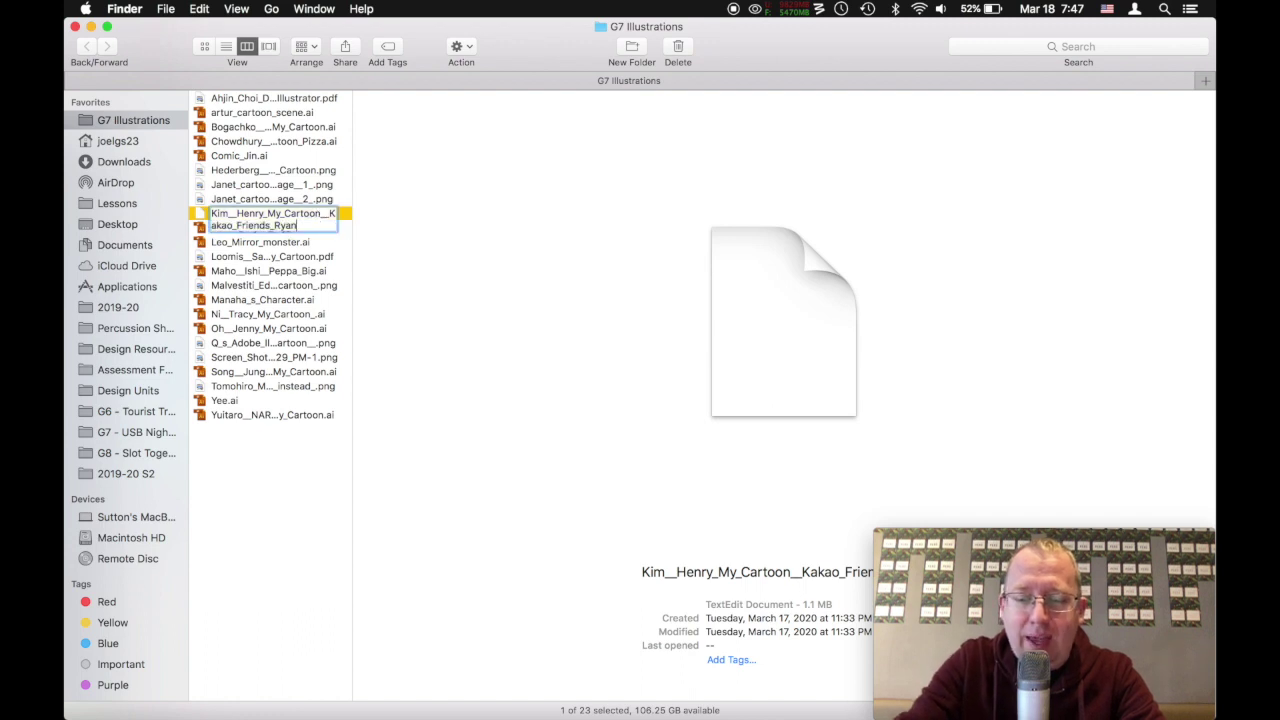
pyautogui.write('.ai')
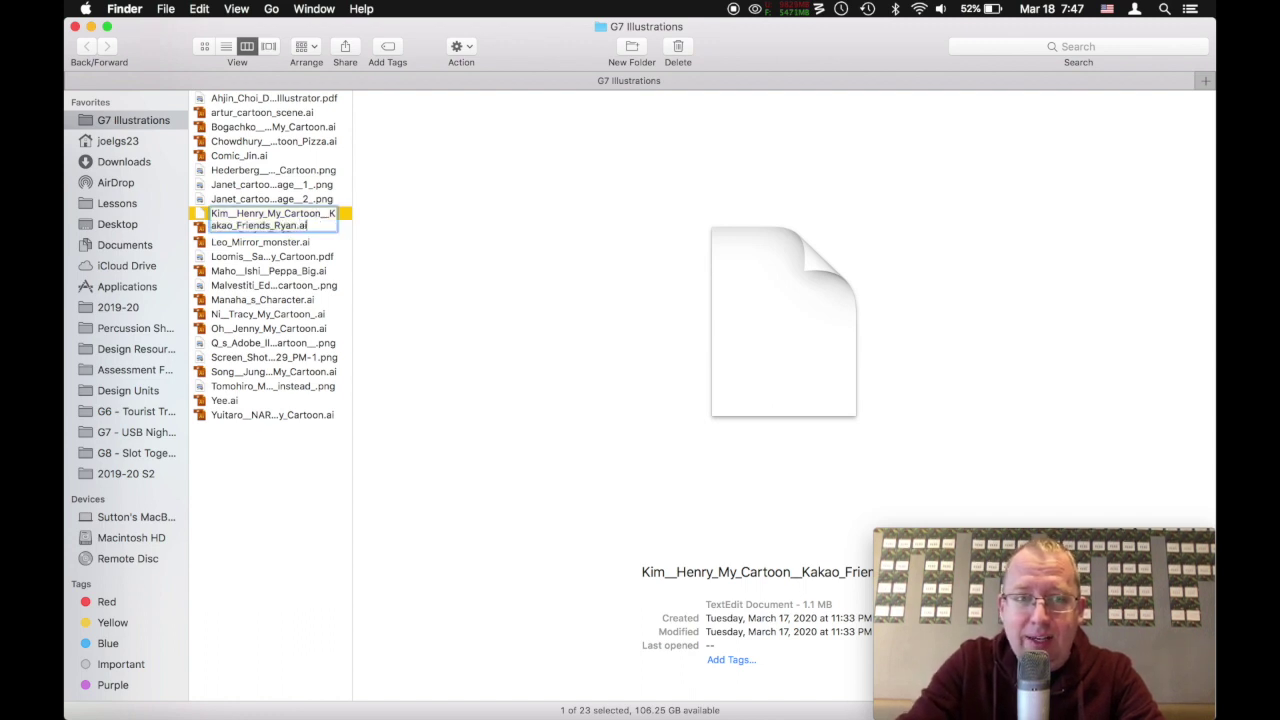
pyautogui.press('Return')
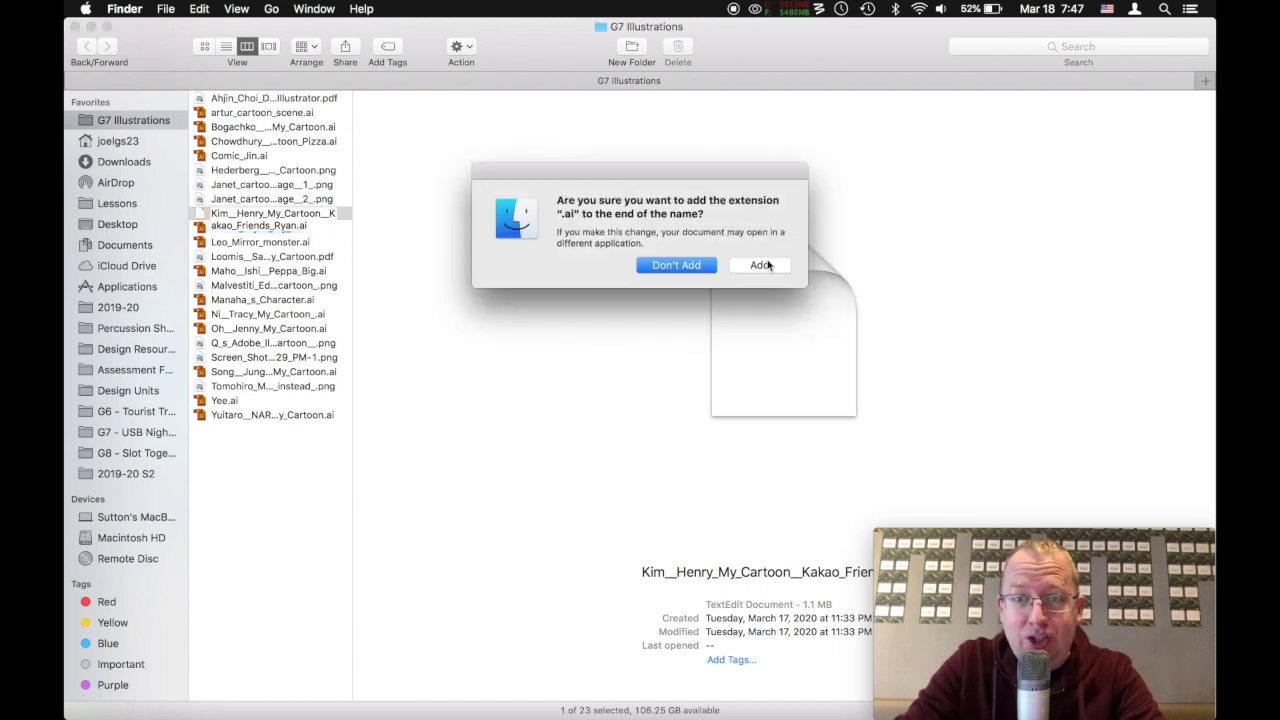
pyautogui.click(762, 265)
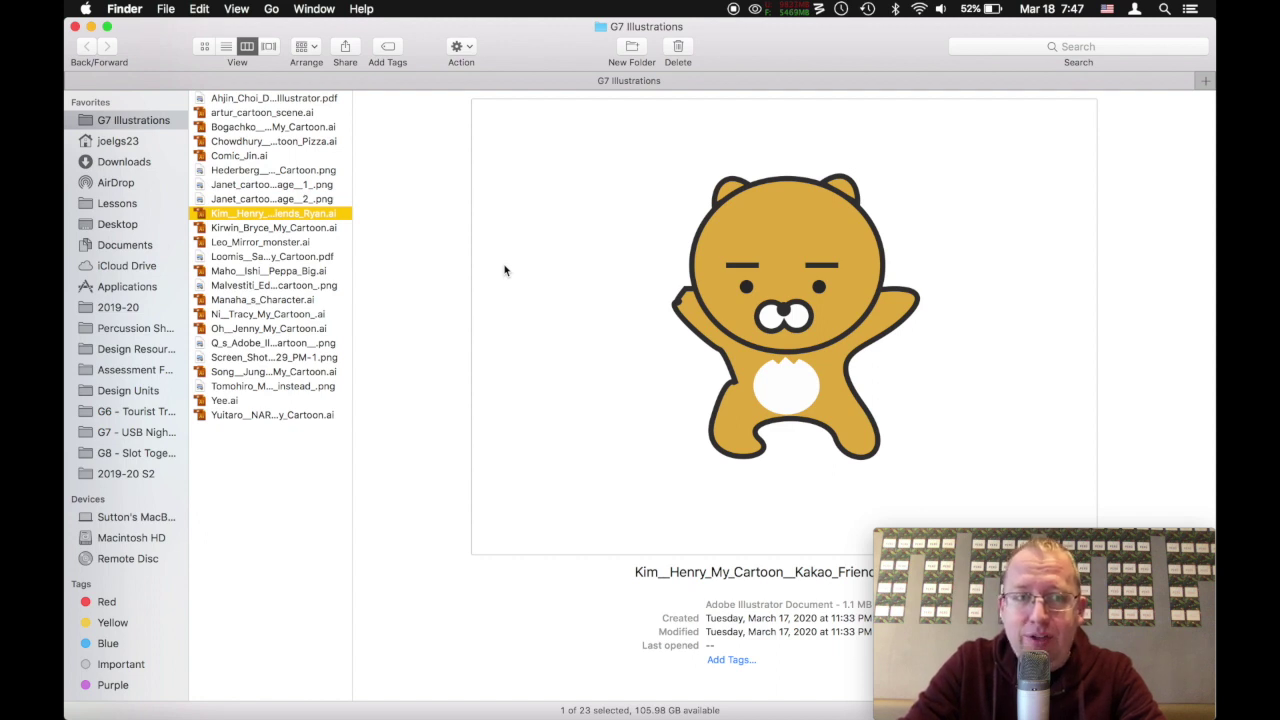
pyautogui.press('Down')
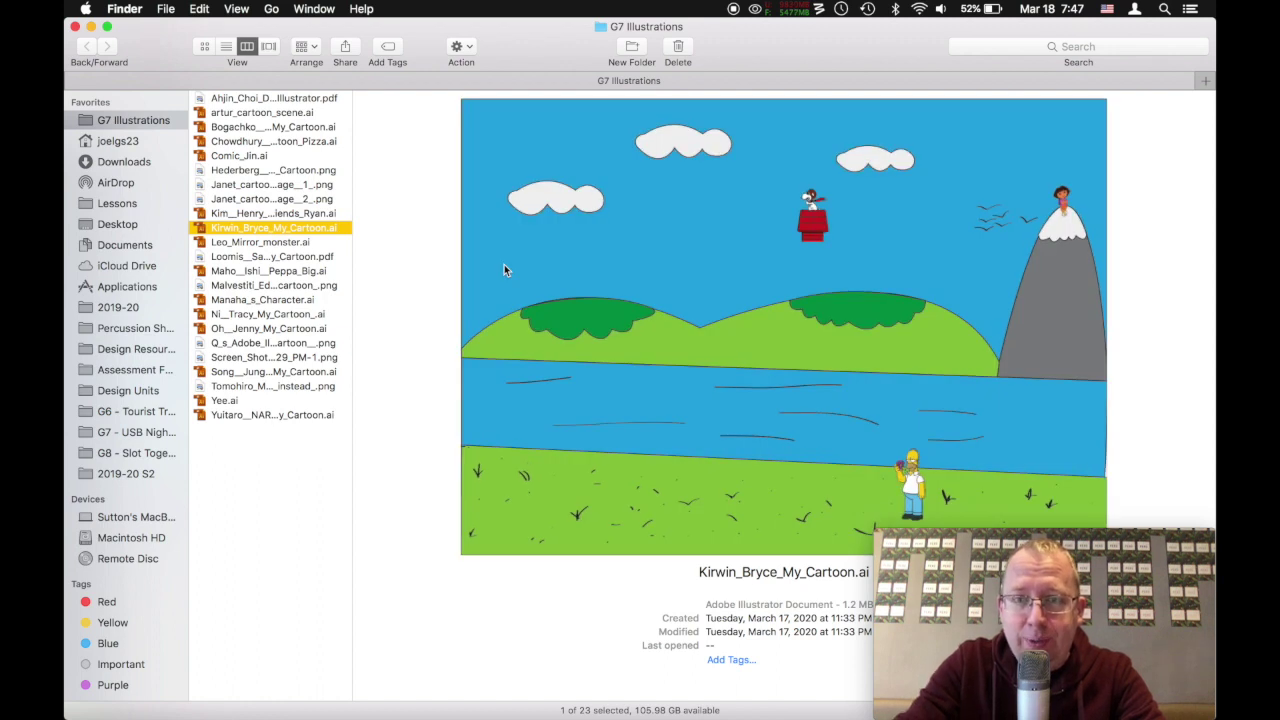
pyautogui.press('super+o')
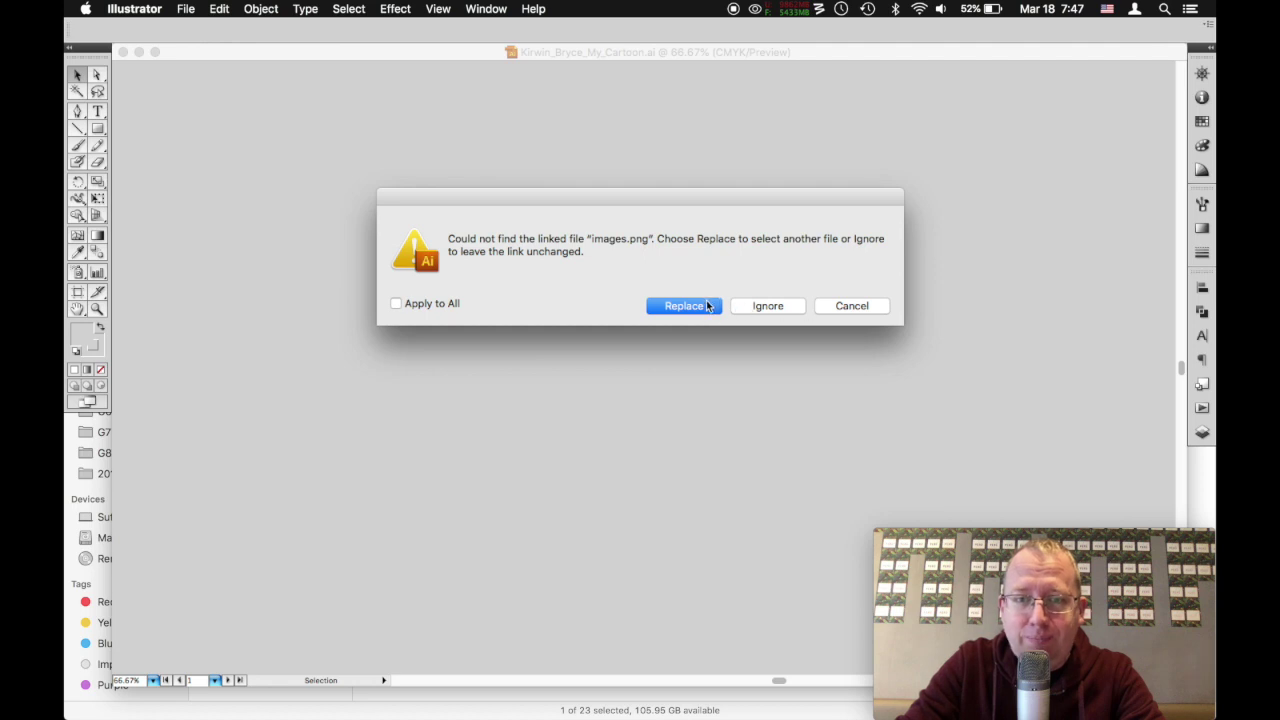
# - Skip relinking the missing images.png links so the landscape artwork displays
pyautogui.click(780, 305)
pyautogui.click(778, 304)
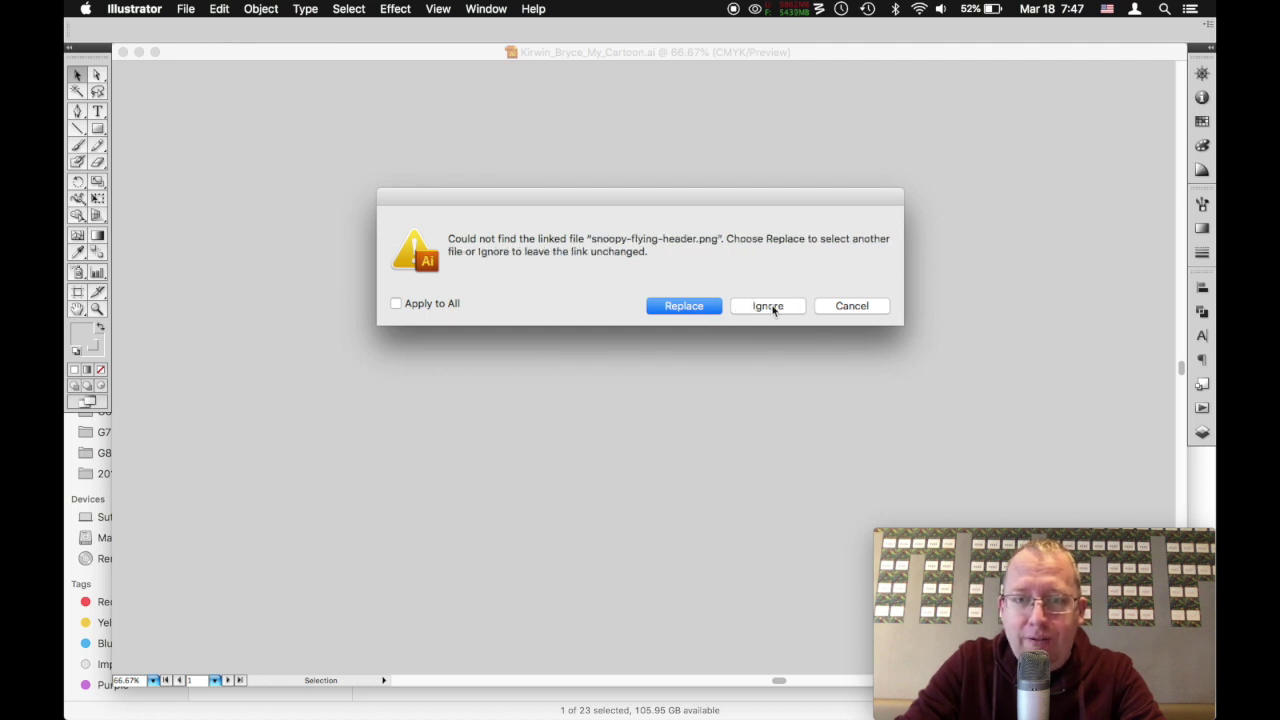
pyautogui.click(777, 305)
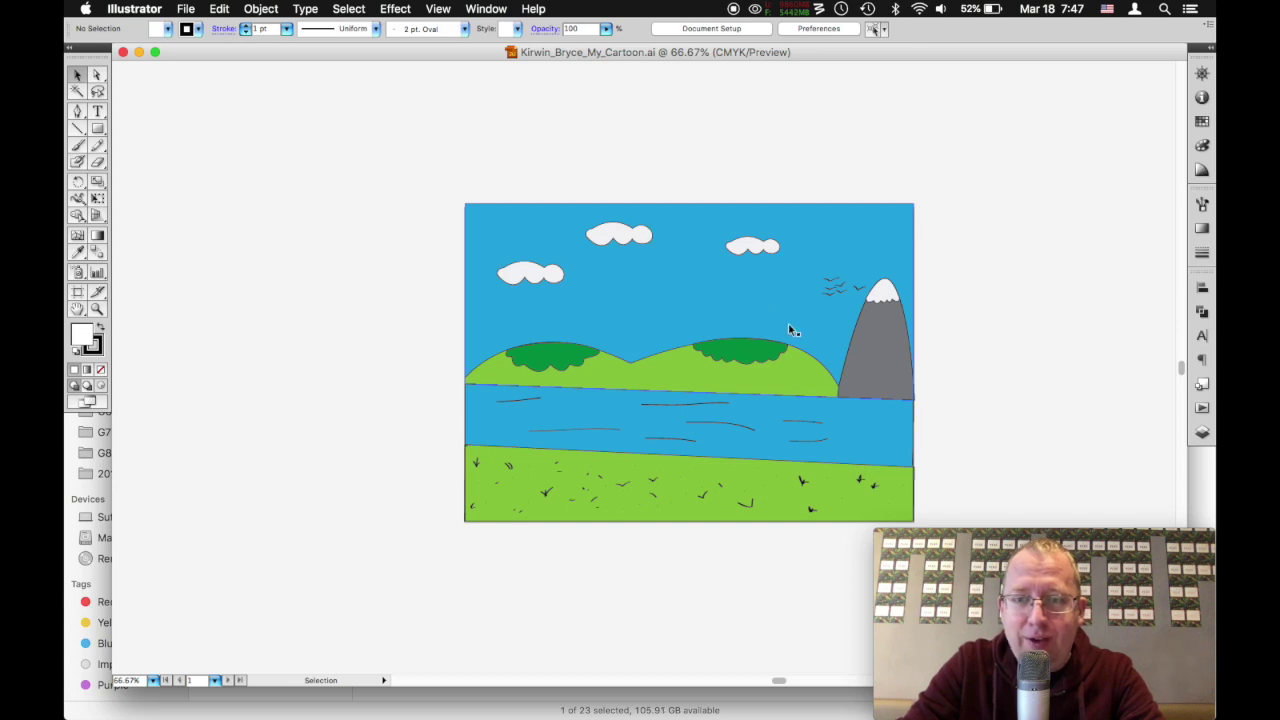
# - Flip between Illustrator and Finder, ending on the G7 Illustrations folder
pyautogui.press('super+Tab')
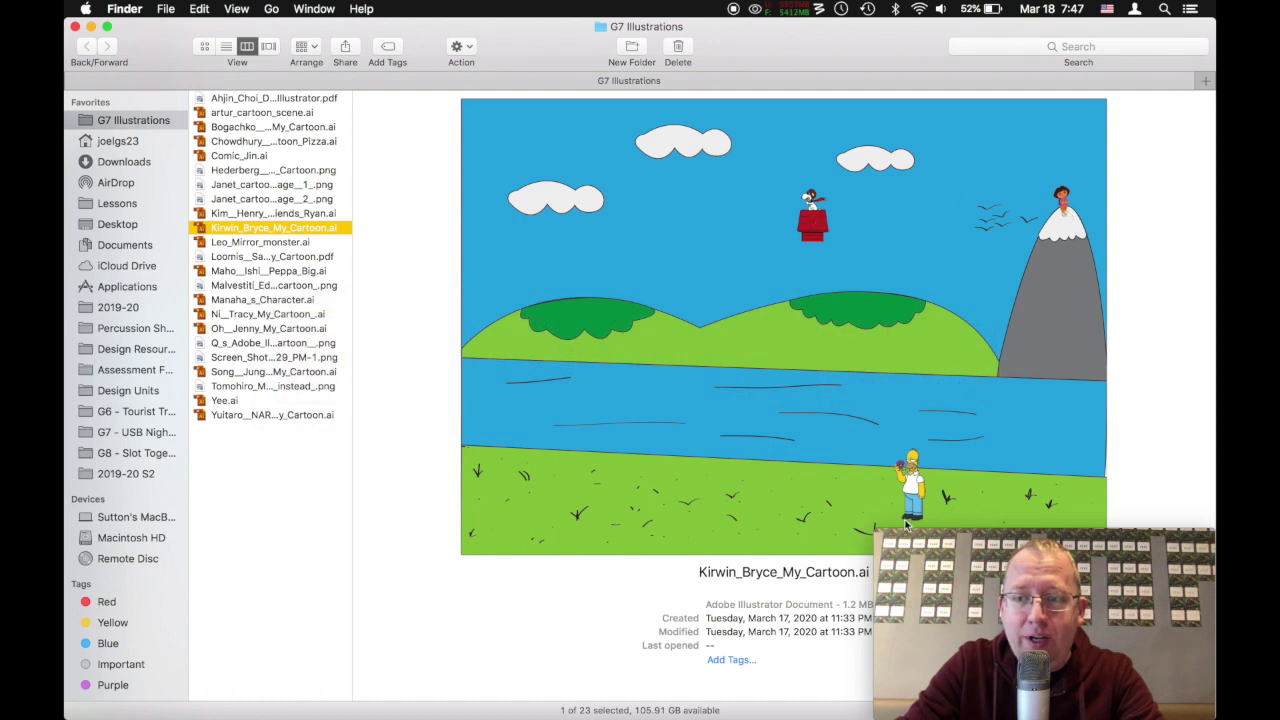
pyautogui.press('super+Tab')
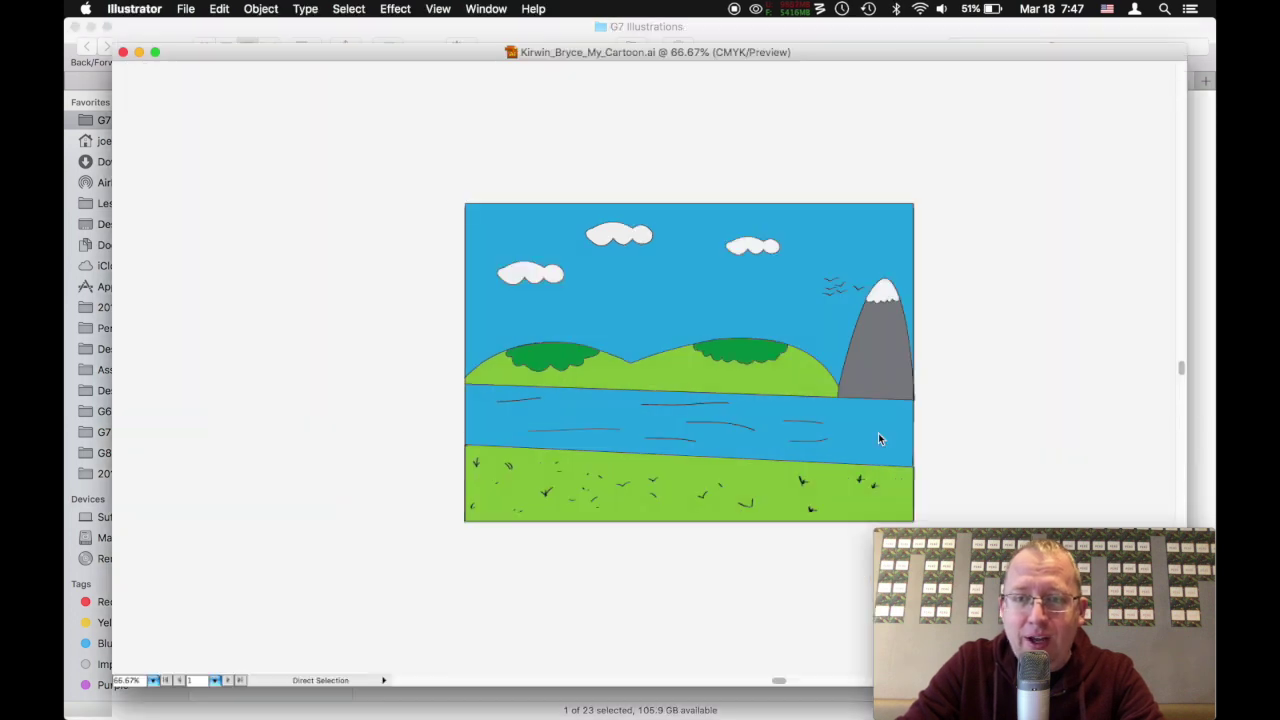
pyautogui.press('super+Tab')
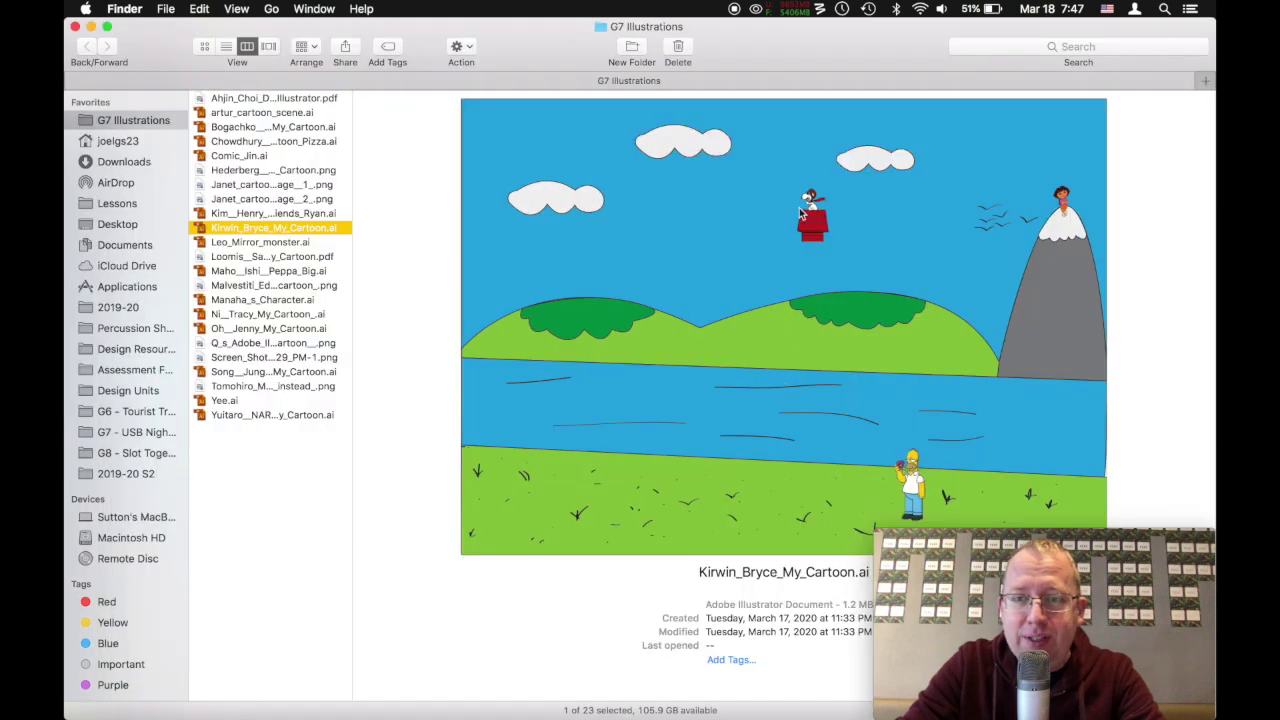
pyautogui.press('super+Tab')
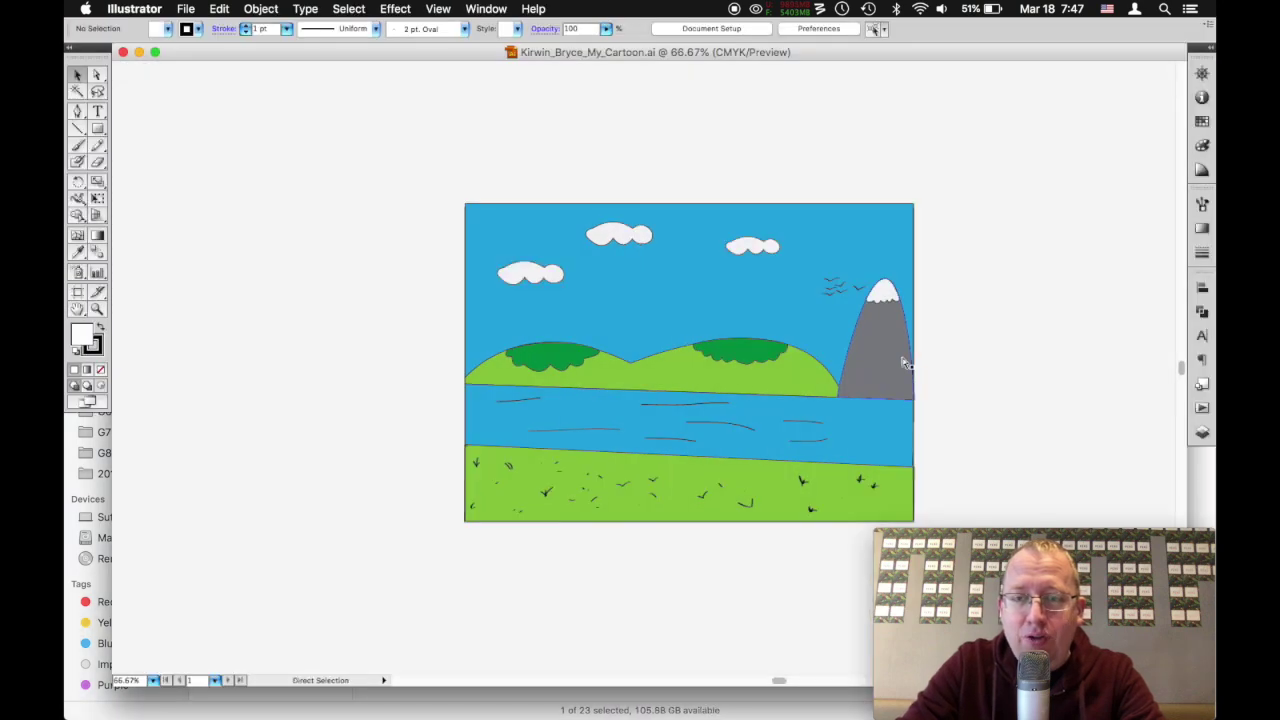
pyautogui.press('super+Tab')
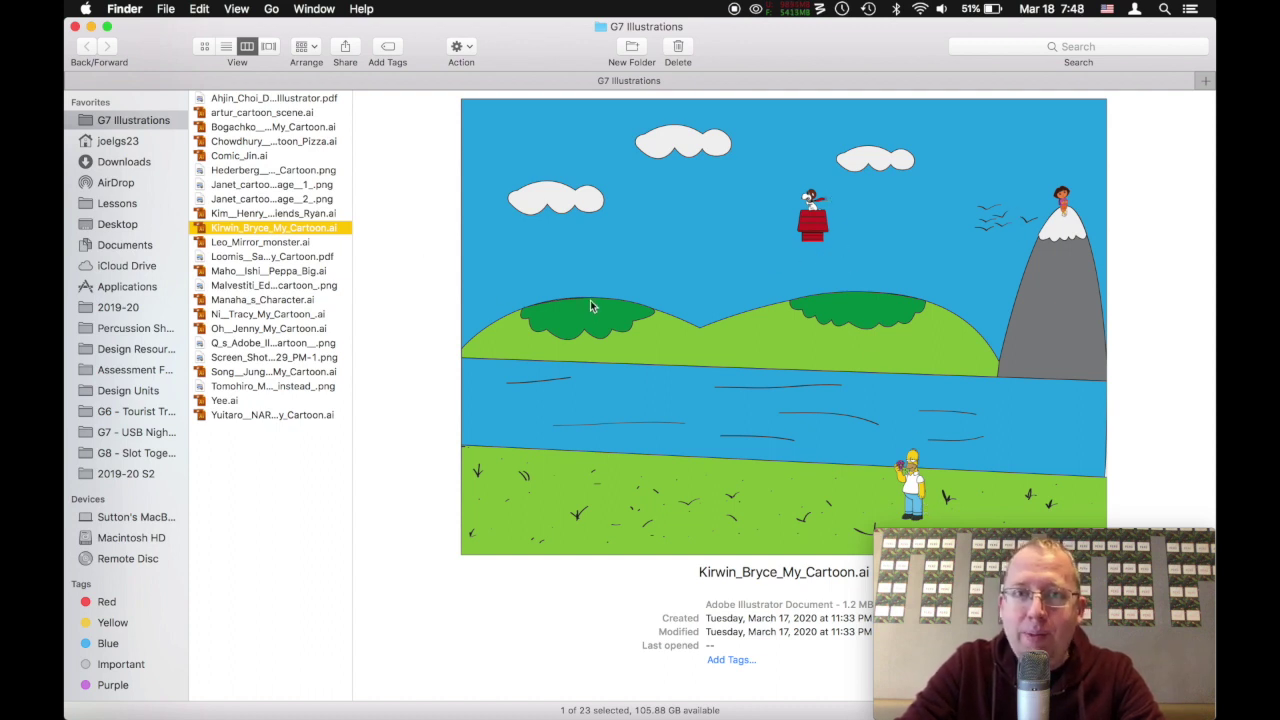
# - Reopen the landscape cartoon, then preview the mirror monster, Pickle Rick, Peppa Pig and ball-playing cartoons
pyautogui.doubleClick(579, 268)
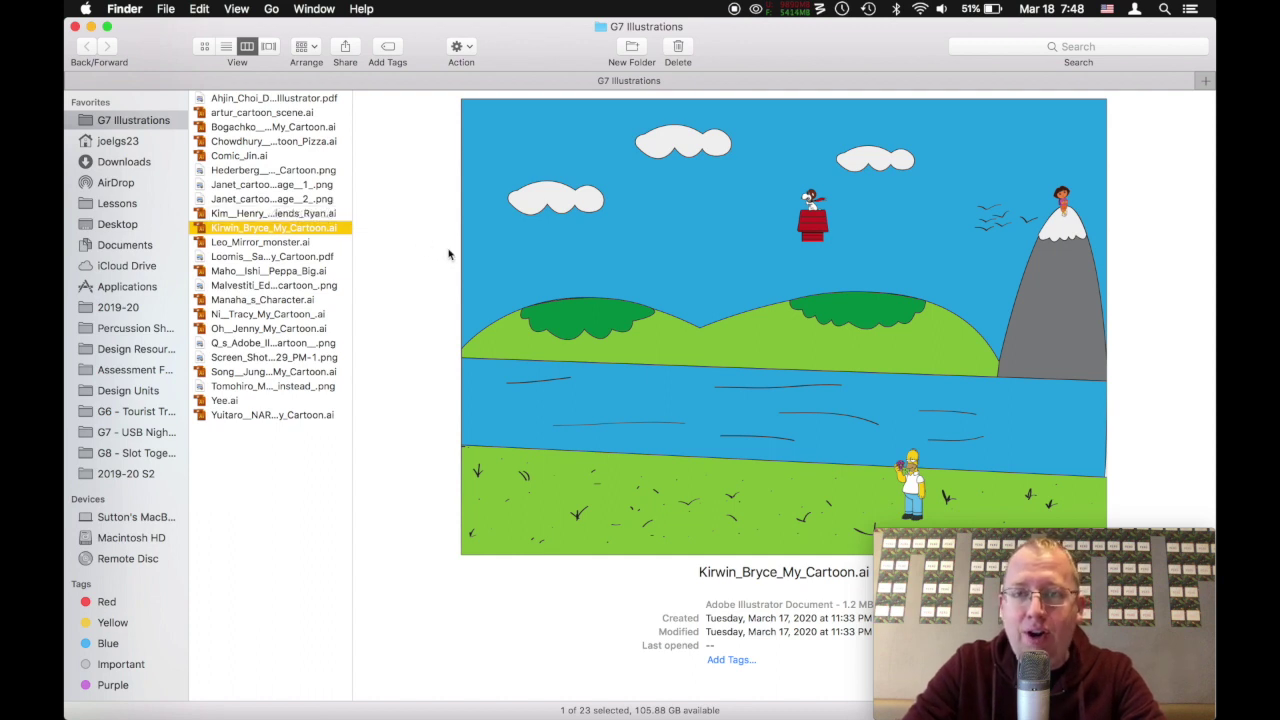
pyautogui.click(310, 243)
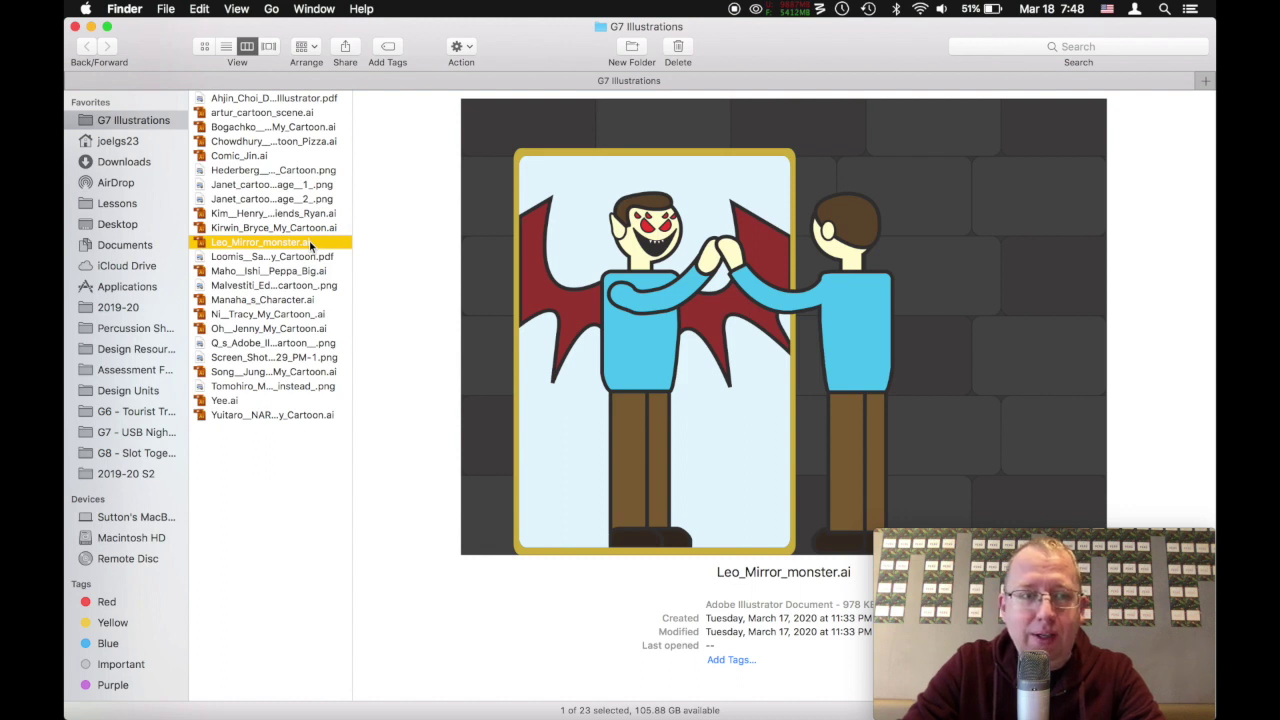
pyautogui.press('Down')
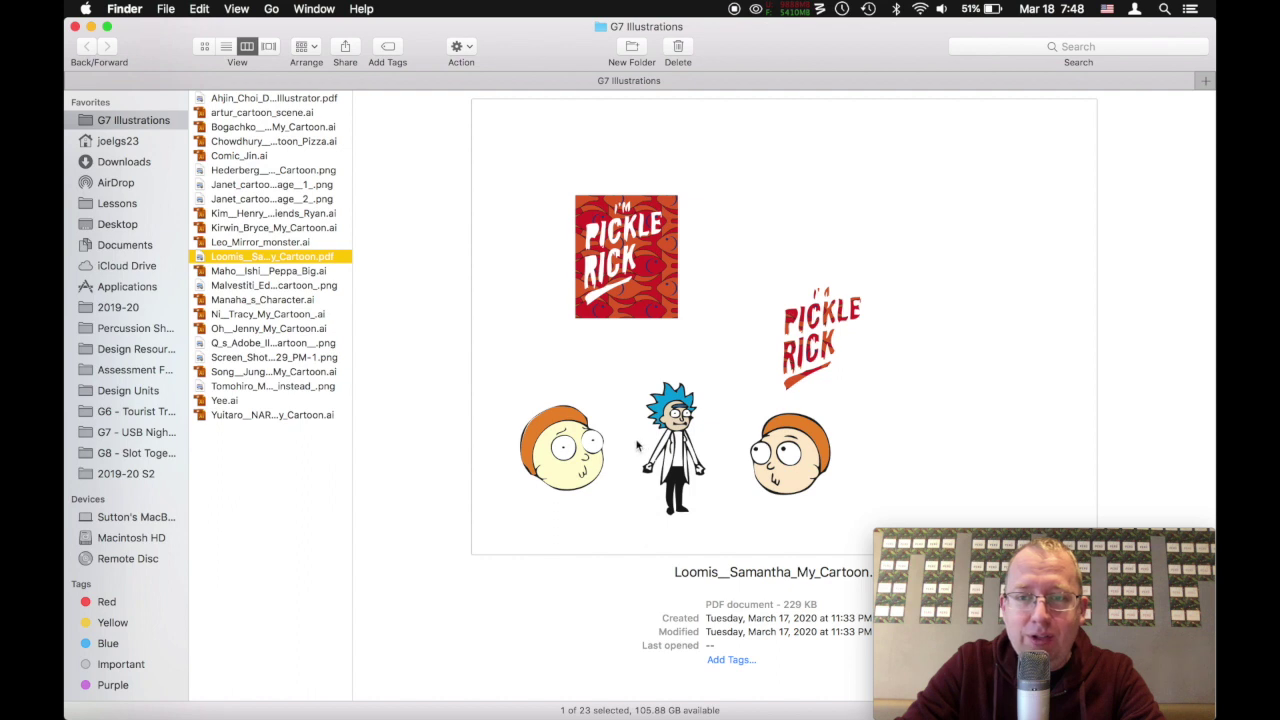
pyautogui.click(322, 271)
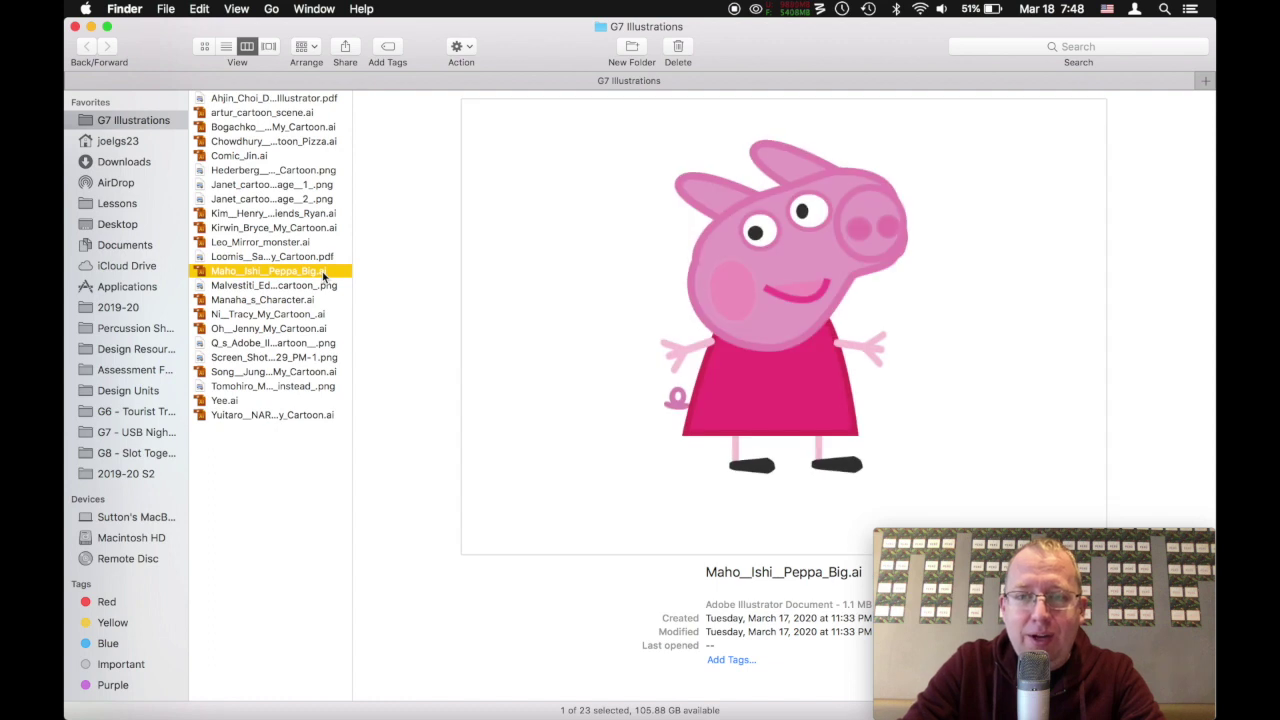
pyautogui.press('Down')
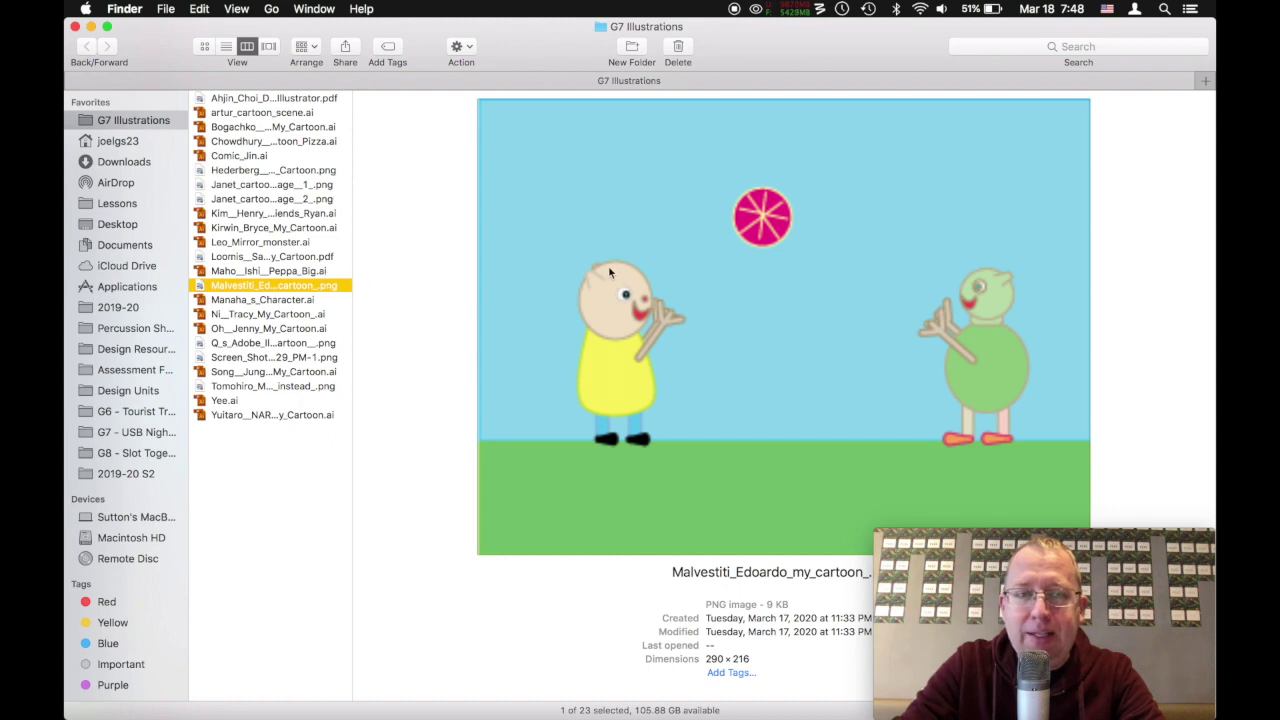
pyautogui.scroll(5, 615, 280)
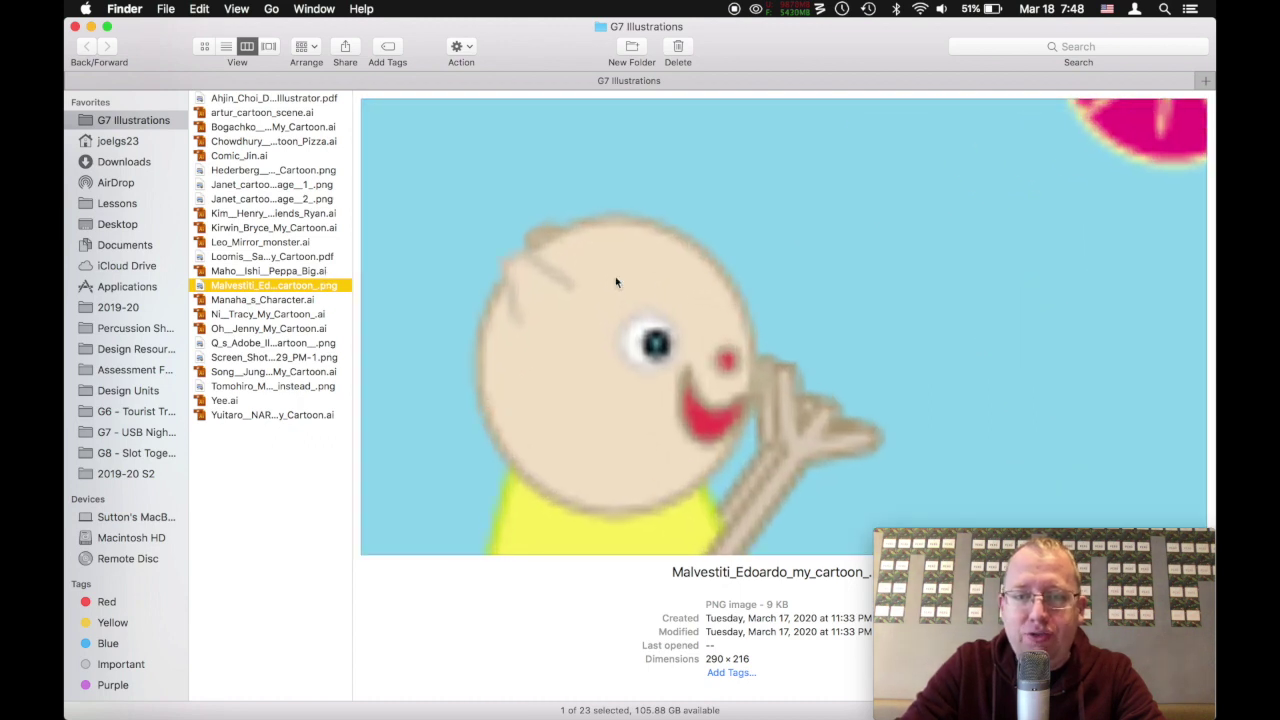
pyautogui.scroll(-5, 615, 280)
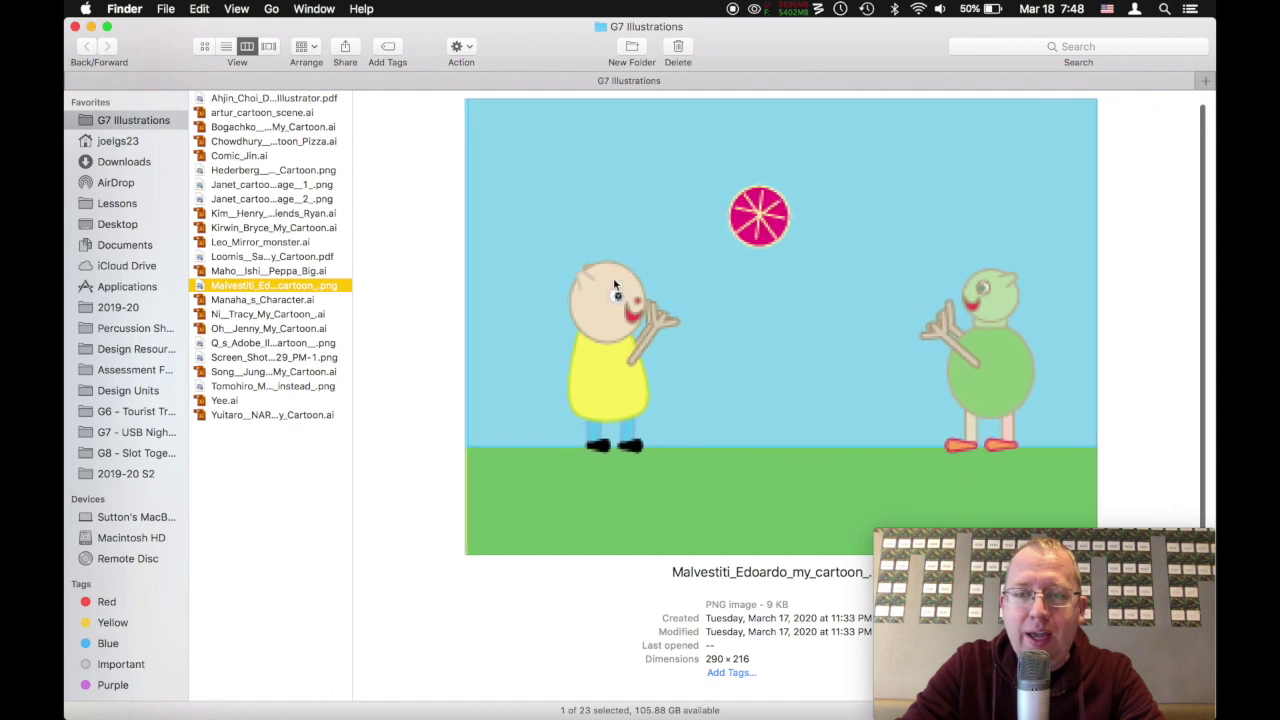
# - Preview the potato characters, bears, panda, Fake-a-mon Aquadrill, mouse-face and mushroom house submissions
pyautogui.click(300, 300)
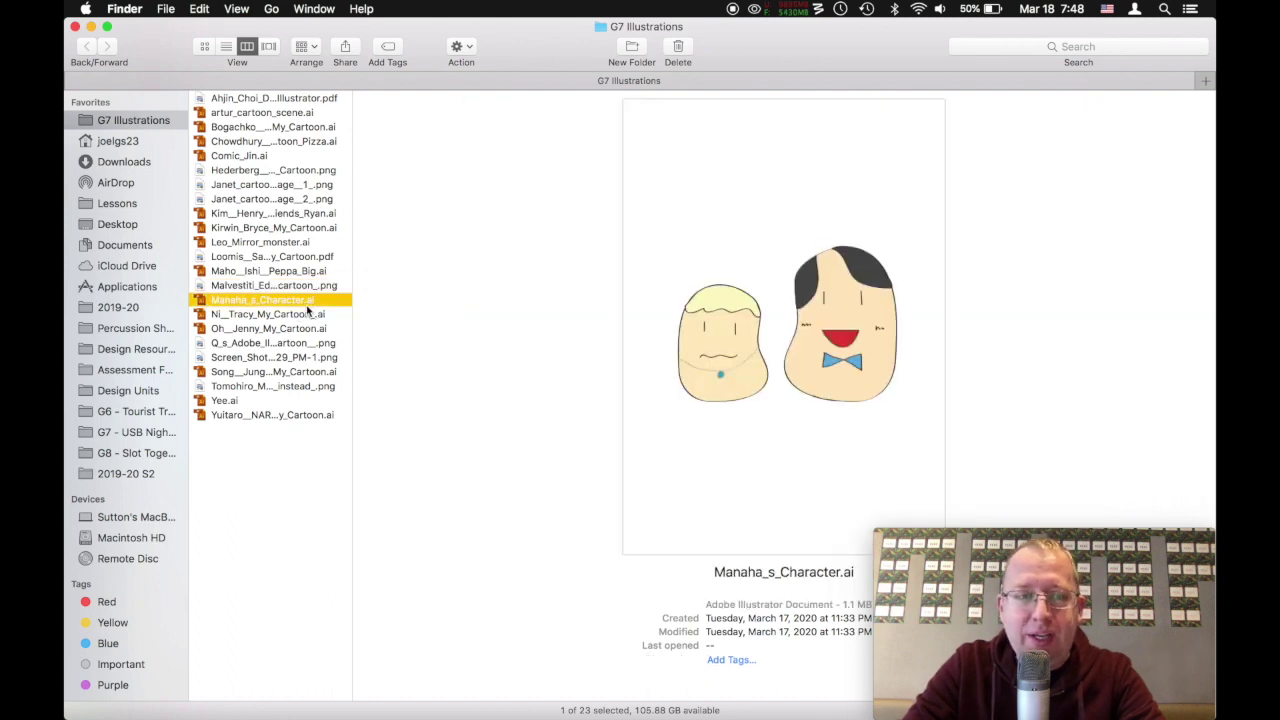
pyautogui.click(308, 313)
pyautogui.press('Down')
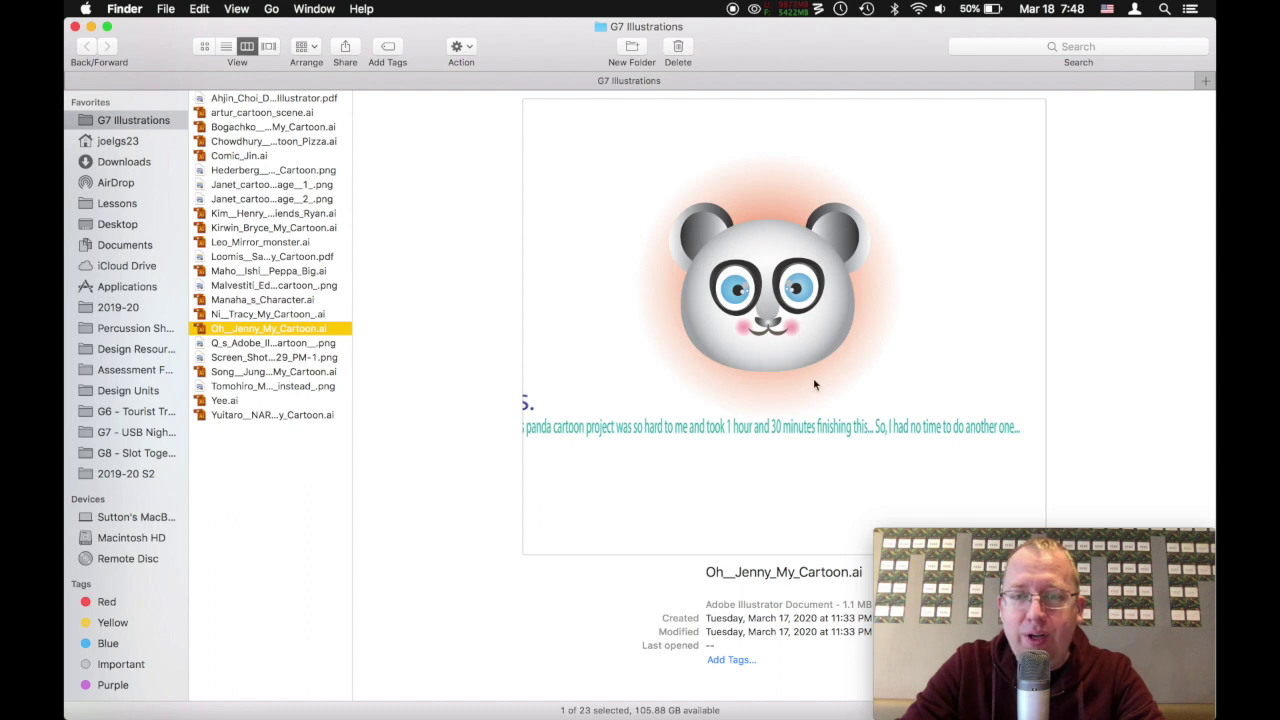
pyautogui.click(333, 344)
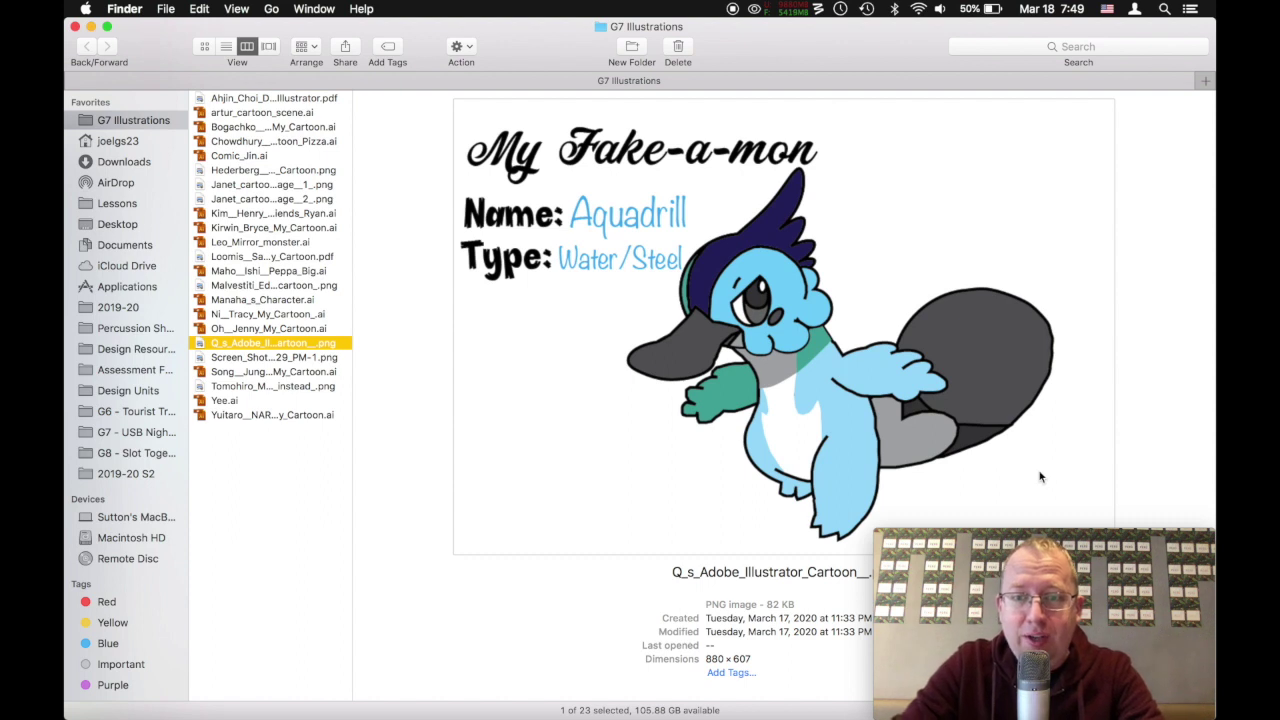
pyautogui.click(272, 357)
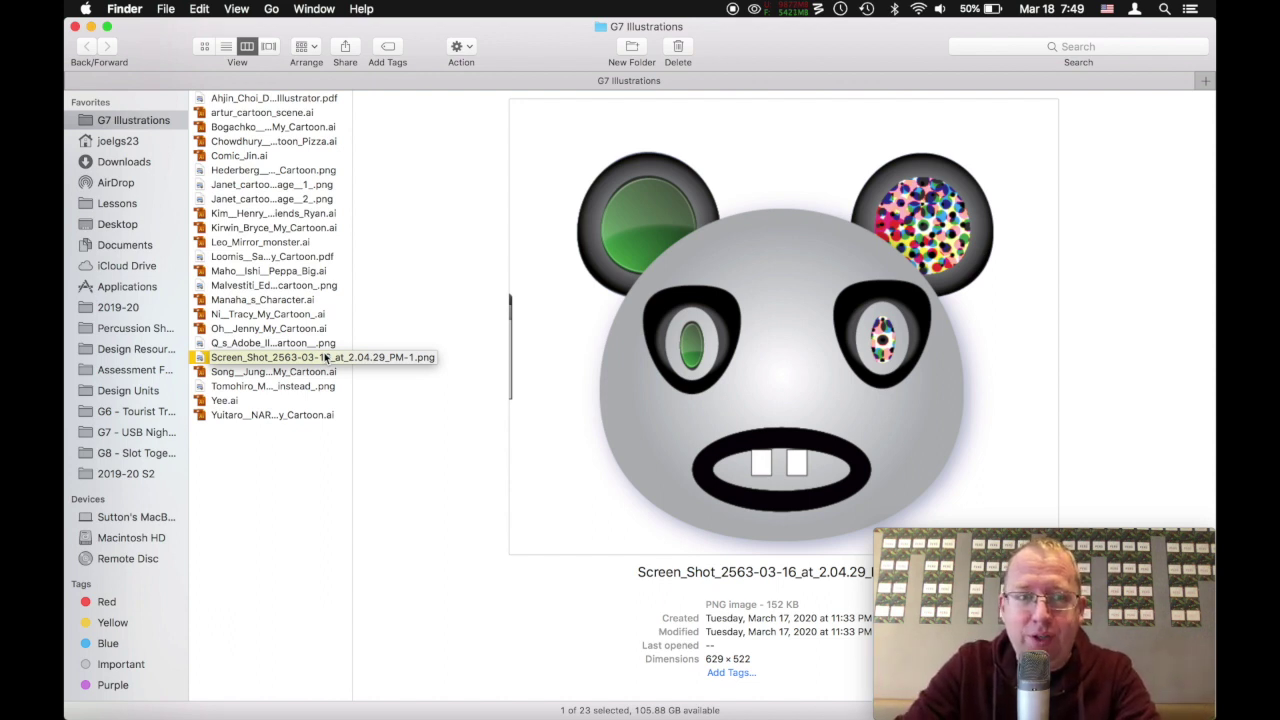
pyautogui.press('Down')
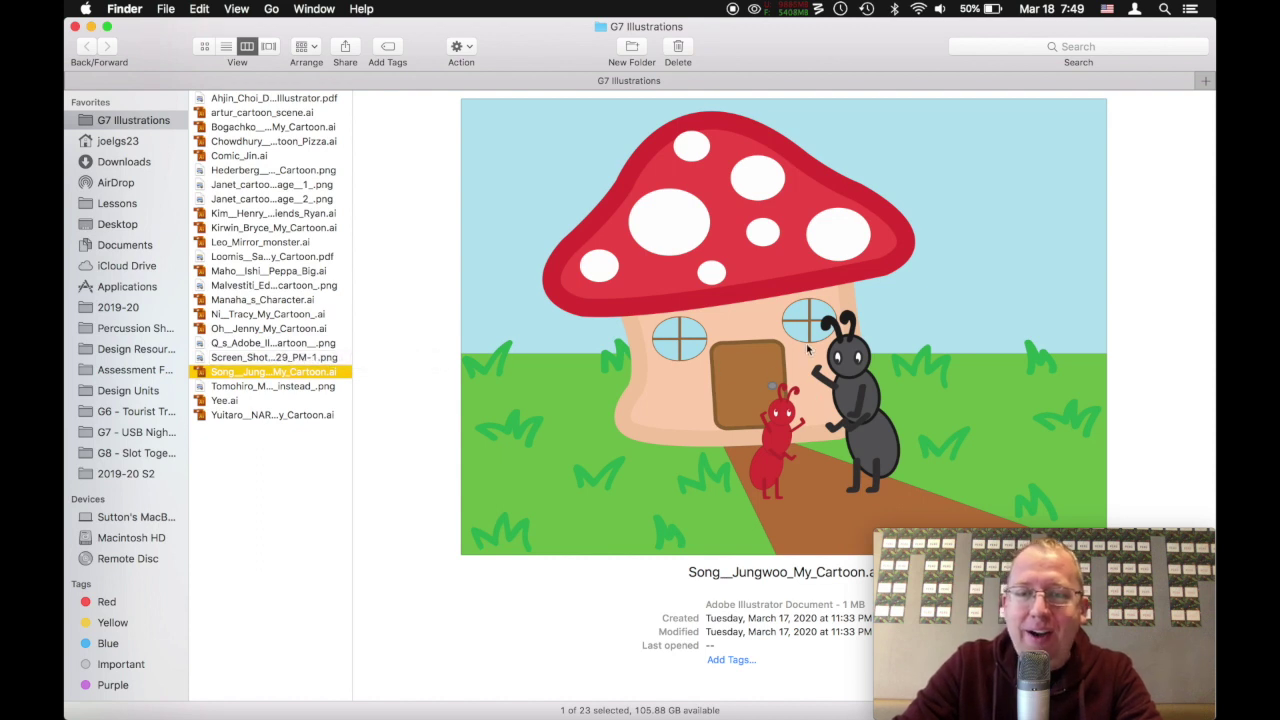
# - Preview the Fusion 360 ninja and the Yee.ai dinosaur, then open Yee.ai in Illustrator
pyautogui.click(313, 385)
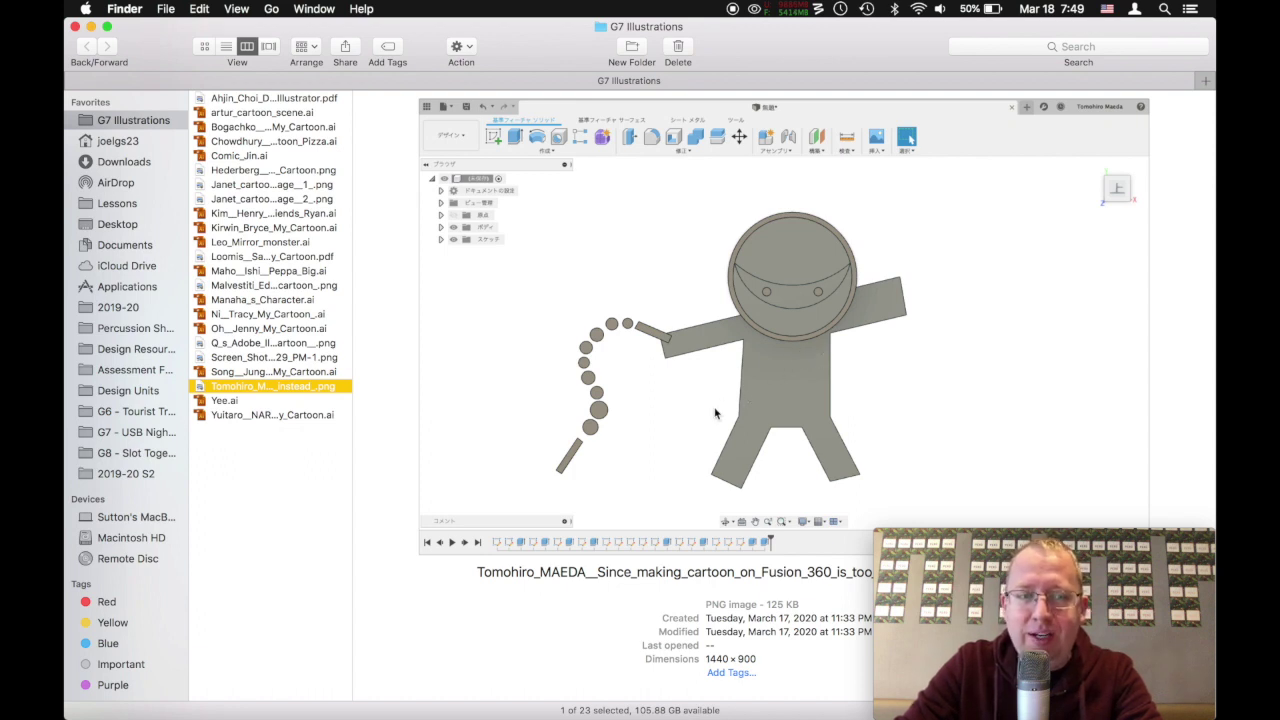
pyautogui.click(298, 401)
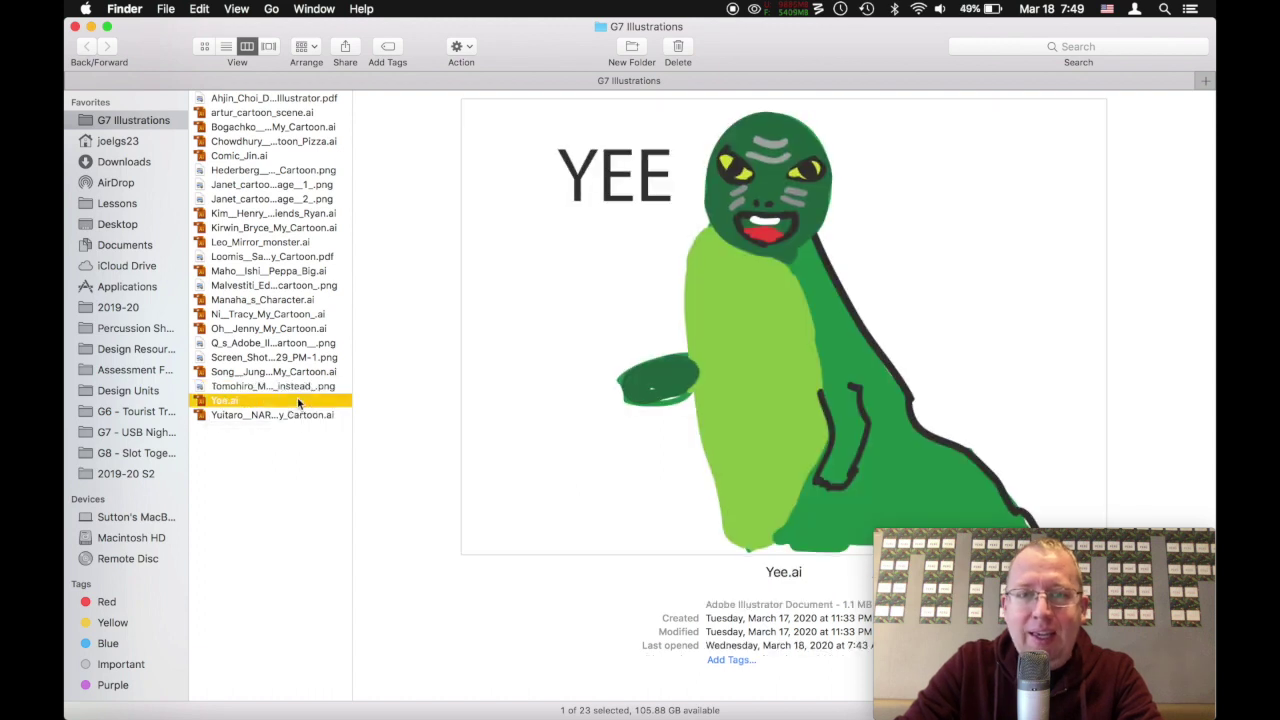
pyautogui.doubleClick(298, 401)
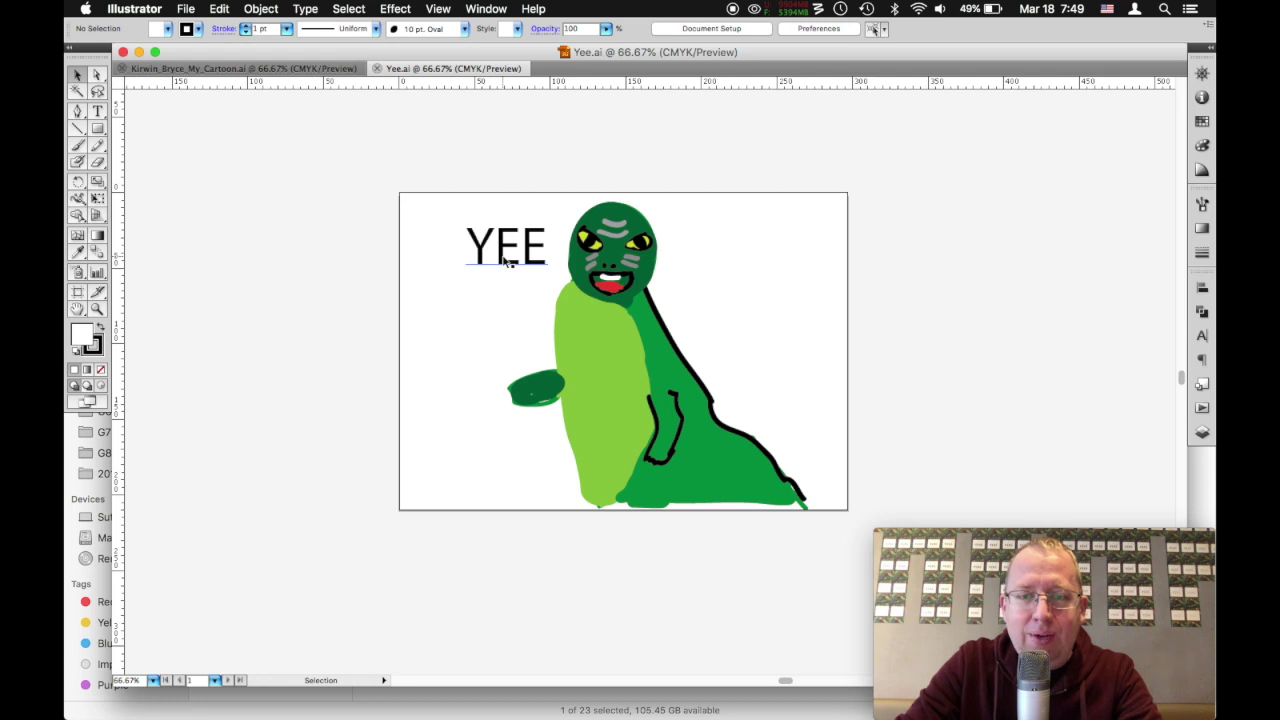
# - Zoom in close on the dinosaur's green hand and inspect its path
pyautogui.press('z')
pyautogui.moveTo(447, 193)
pyautogui.mouseDown()
pyautogui.moveTo(785, 505)
pyautogui.moveTo(862, 530)
pyautogui.mouseUp()
pyautogui.keyDown('super'); pyautogui.click(450, 428); pyautogui.keyUp('super')
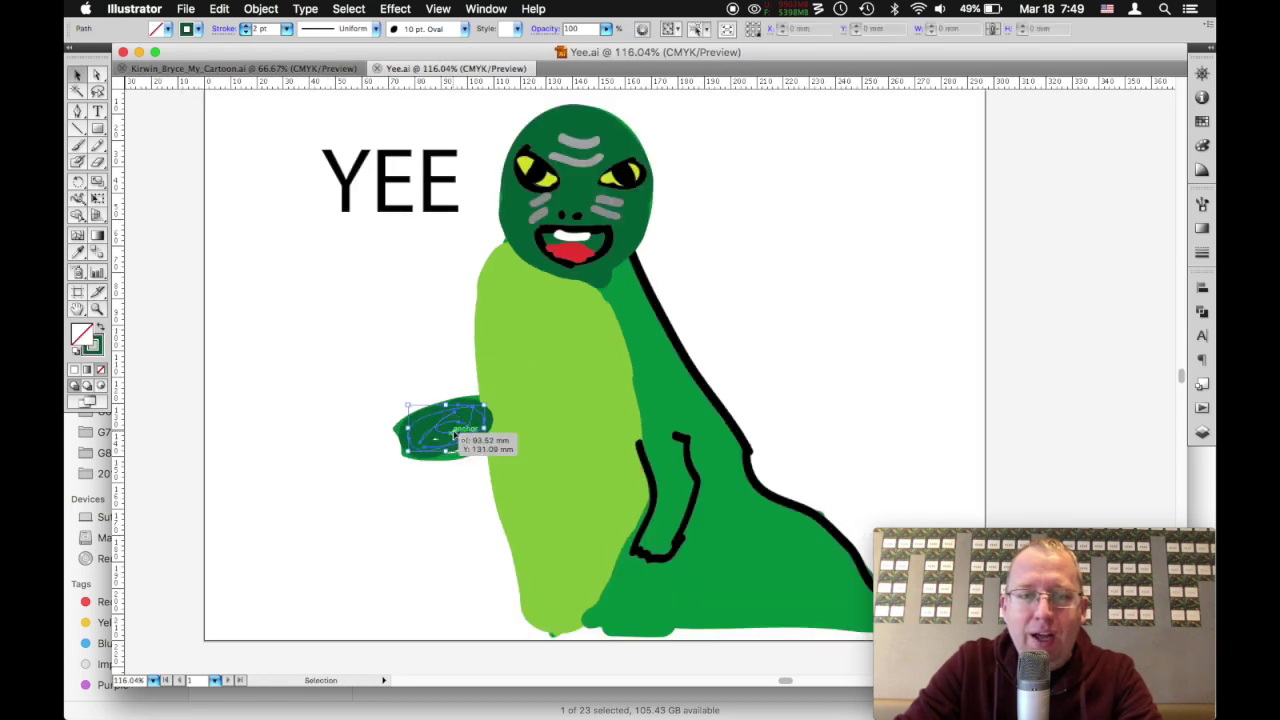
pyautogui.moveTo(374, 390); pyautogui.dragTo(565, 510)
pyautogui.press('v')
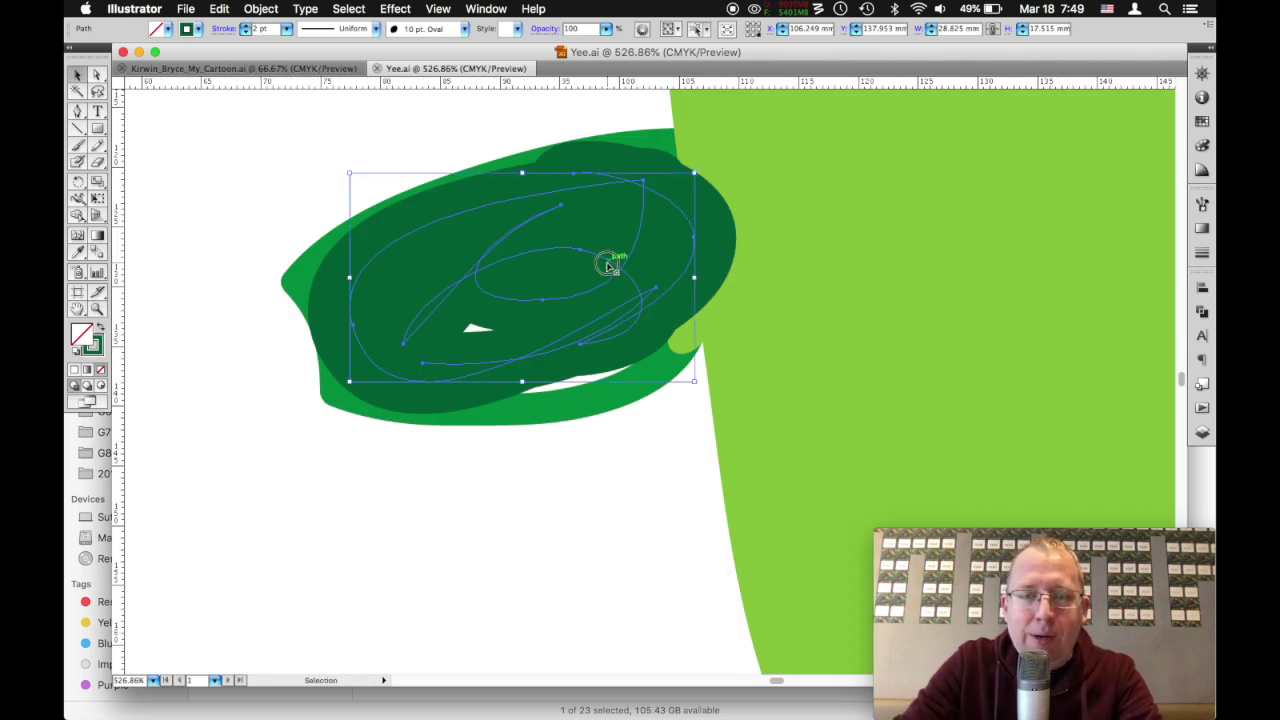
pyautogui.moveTo(609, 260); pyautogui.dragTo(634, 264)
pyautogui.press('super+z')
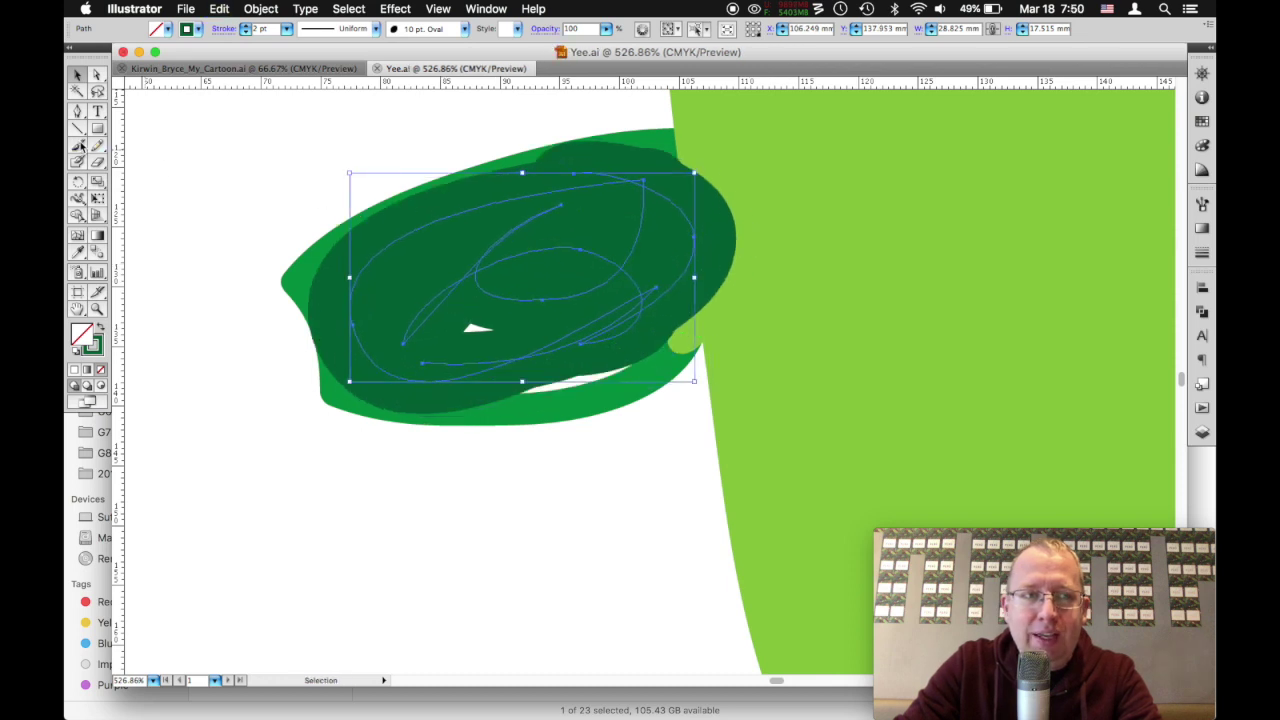
# - Paint a trial dark-green brush blob below the hand, then delete it
pyautogui.click(78, 145)
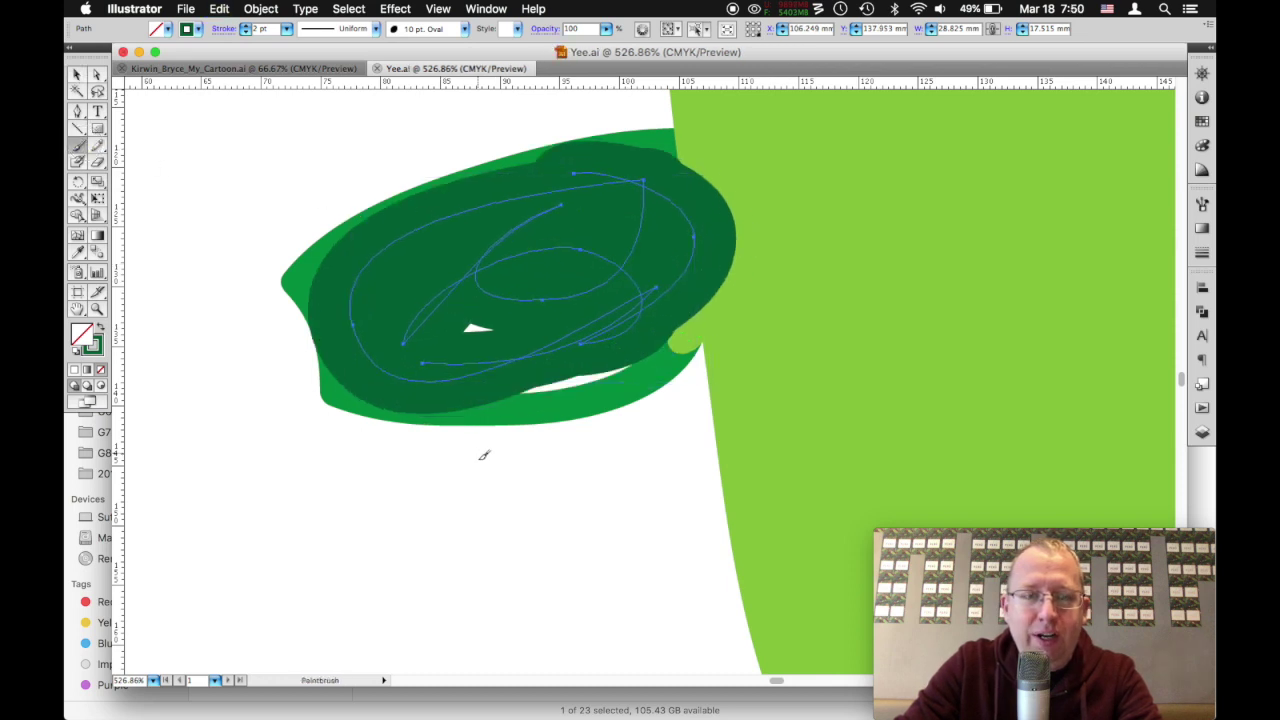
pyautogui.moveTo(483, 452)
pyautogui.mouseDown()
pyautogui.moveTo(431, 543)
pyautogui.moveTo(426, 517)
pyautogui.moveTo(606, 442)
pyautogui.moveTo(557, 509)
pyautogui.moveTo(471, 537)
pyautogui.moveTo(523, 569)
pyautogui.moveTo(581, 517)
pyautogui.mouseUp()
pyautogui.press('v')
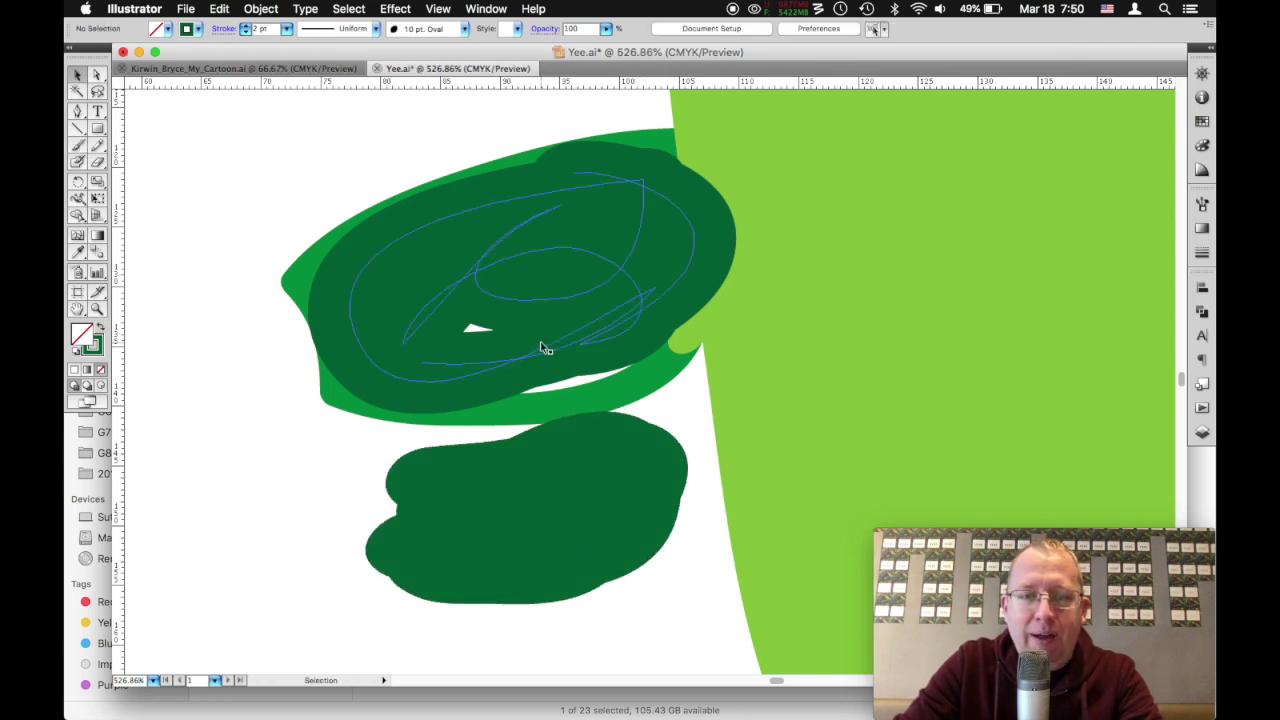
pyautogui.click(560, 297)
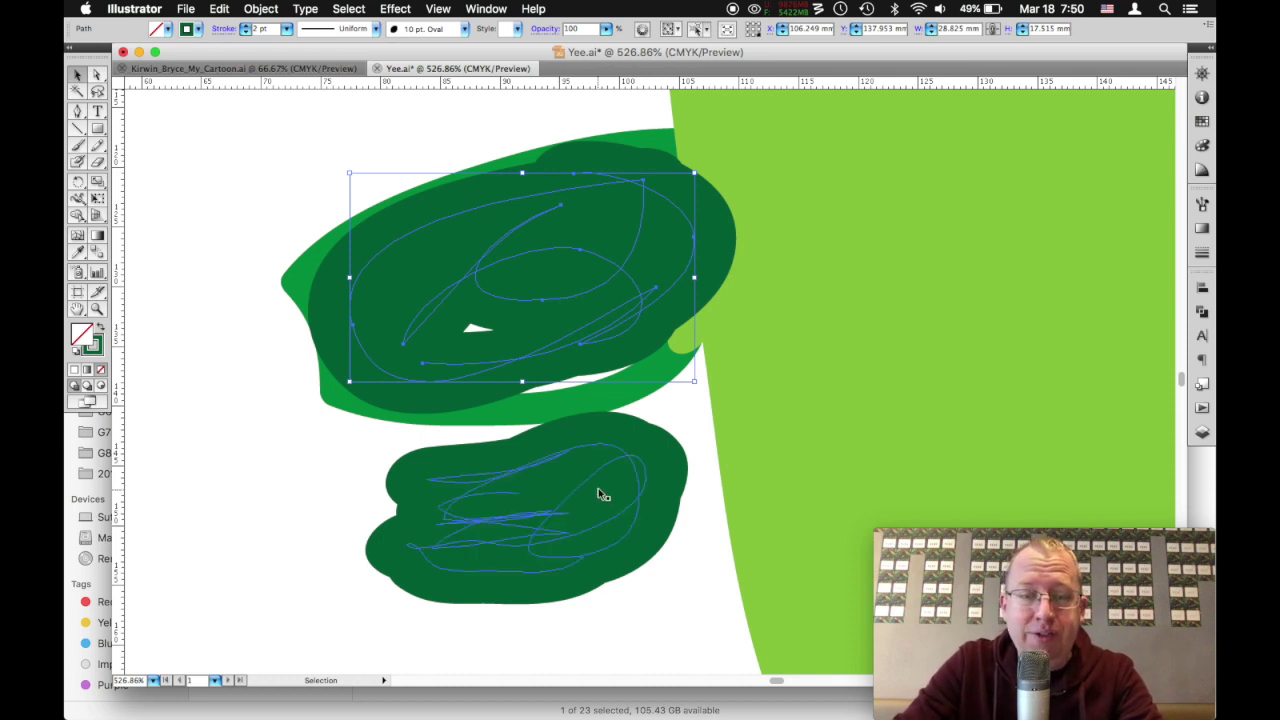
pyautogui.click(620, 455)
pyautogui.press('Delete')
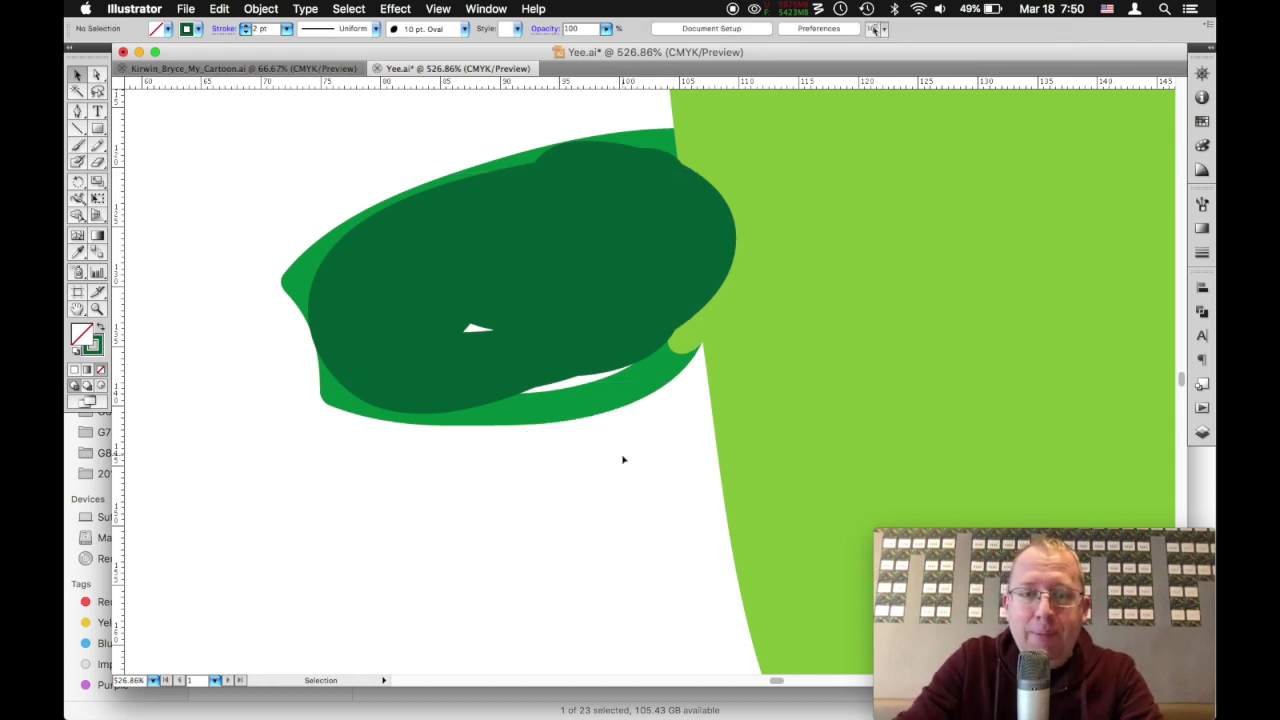
pyautogui.click(624, 238)
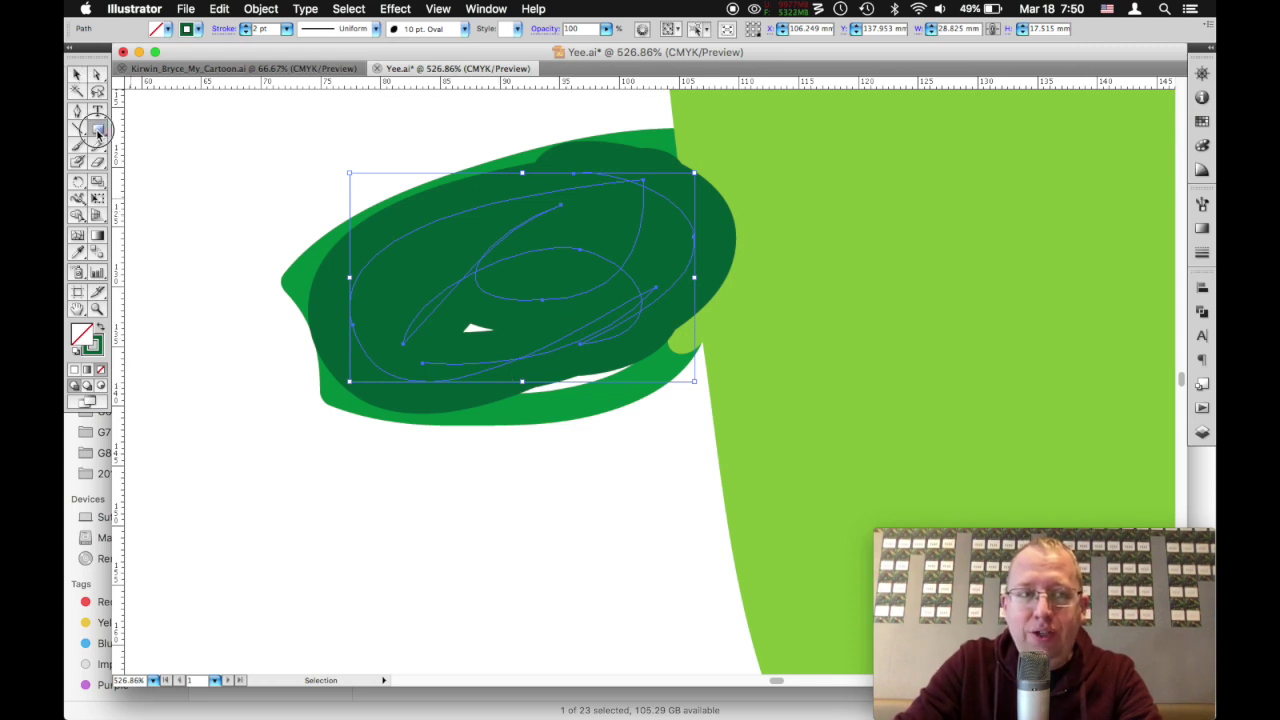
pyautogui.moveTo(97, 128); pyautogui.dragTo(171, 166)
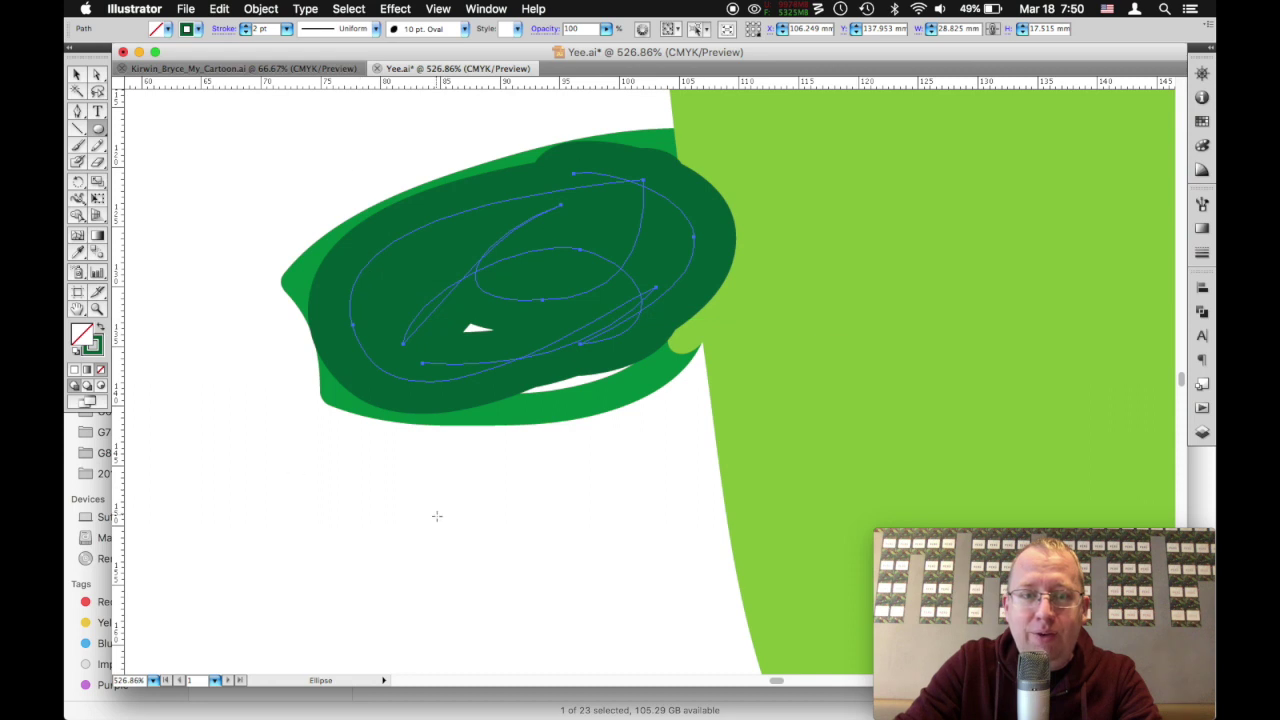
# - Draw a wide ellipse below the hand and rotate it about 9 degrees
pyautogui.moveTo(360, 467)
pyautogui.mouseDown()
pyautogui.moveTo(677, 549)
pyautogui.moveTo(796, 632)
pyautogui.mouseUp()
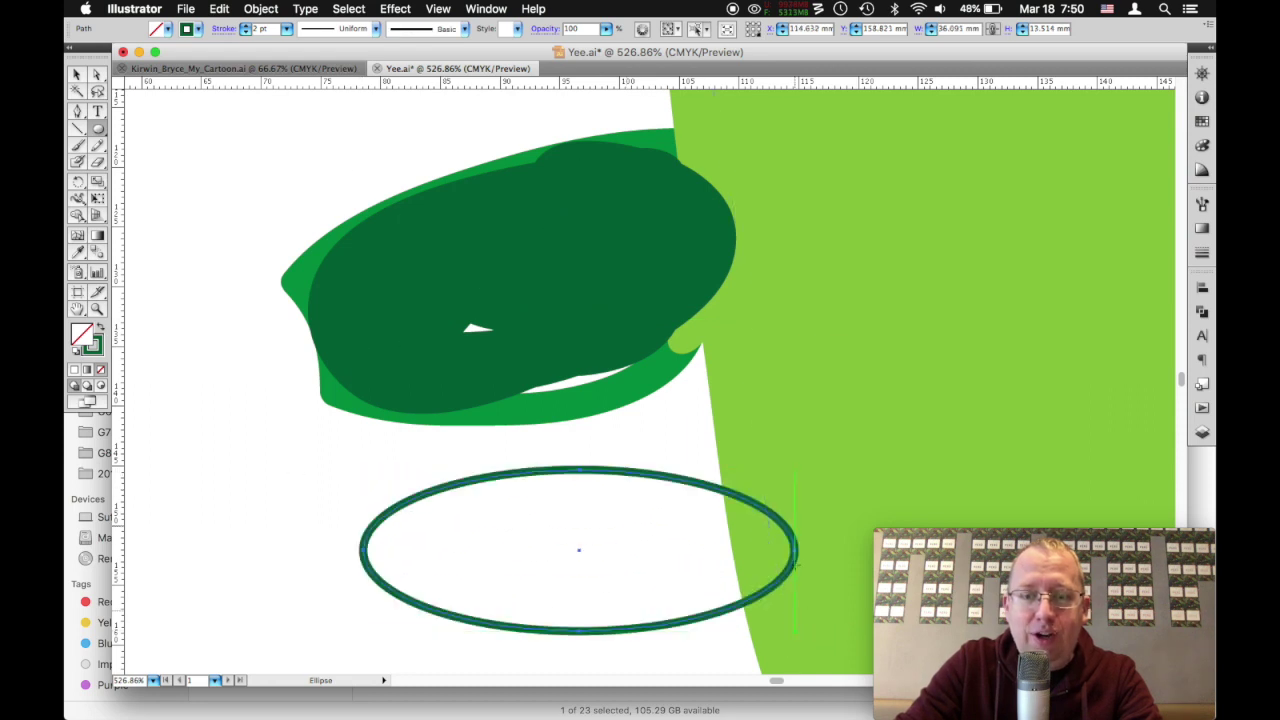
pyautogui.press('v')
pyautogui.moveTo(796, 462); pyautogui.dragTo(690, 455)
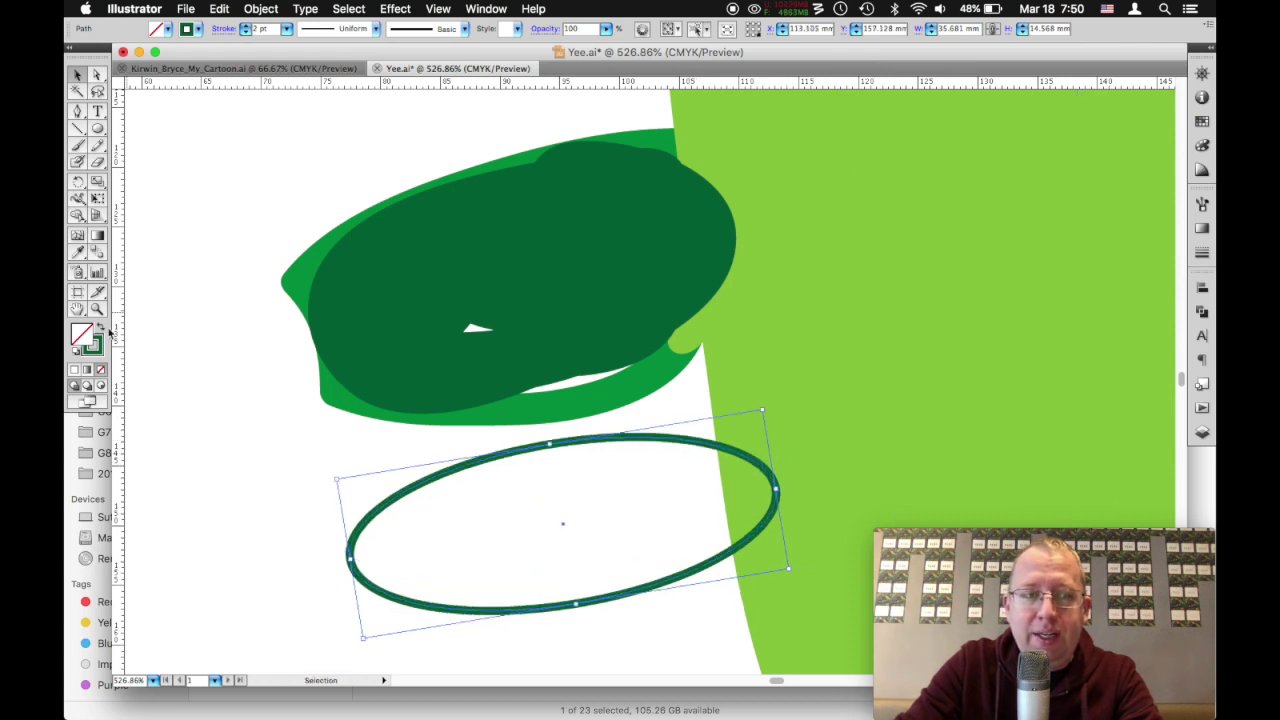
# - Check the outline's CMYK, then fill the ellipse with C90 M30 Y95 K30 dark green
pyautogui.press('i')
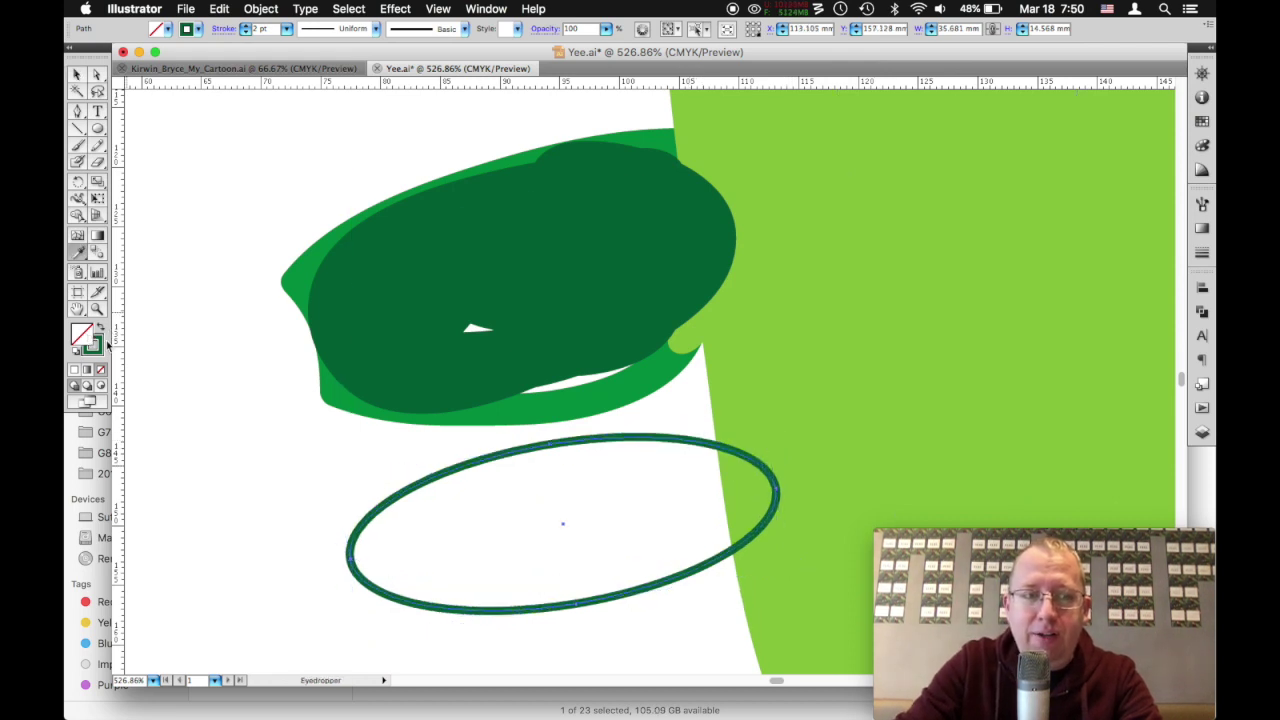
pyautogui.doubleClick(98, 347)
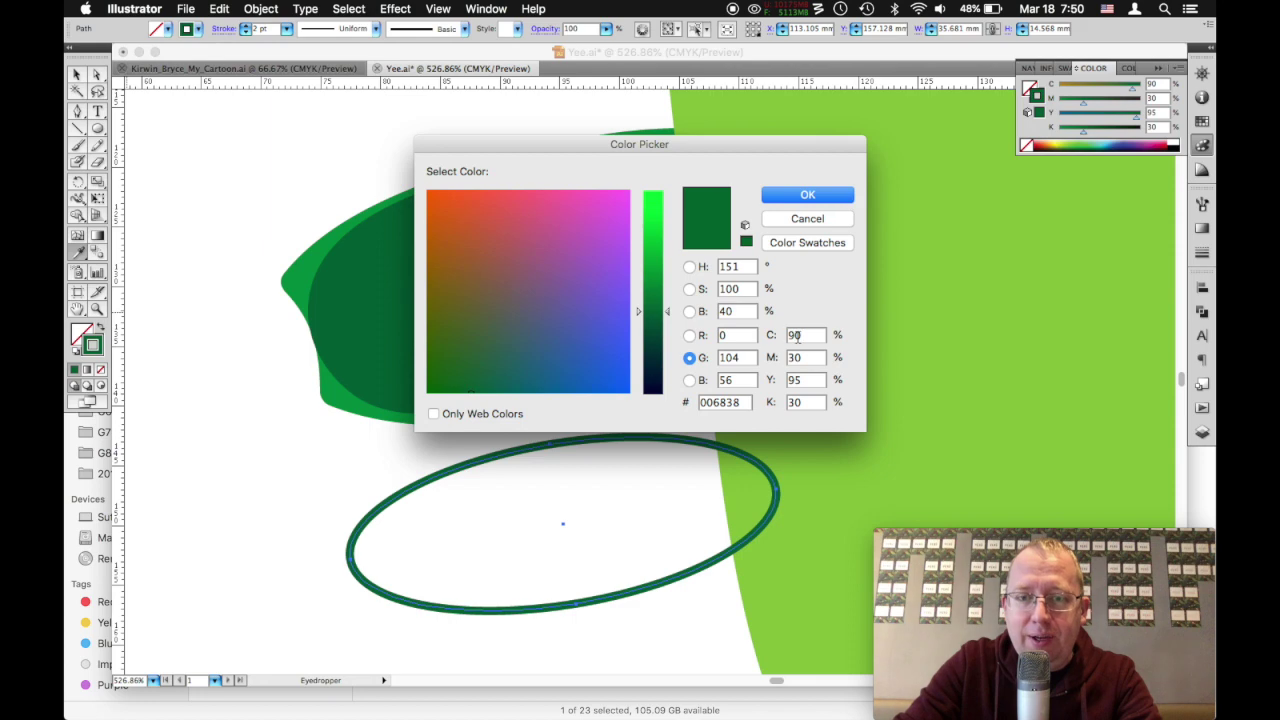
pyautogui.click(829, 195)
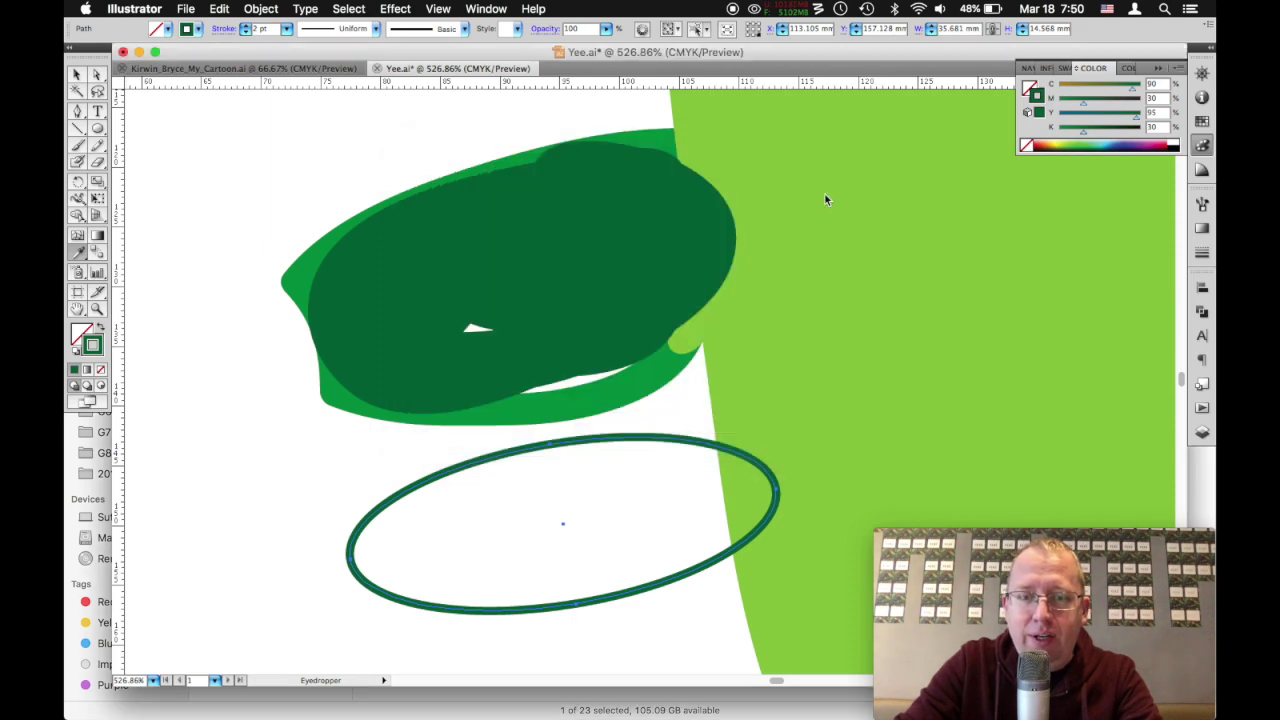
pyautogui.doubleClick(80, 334)
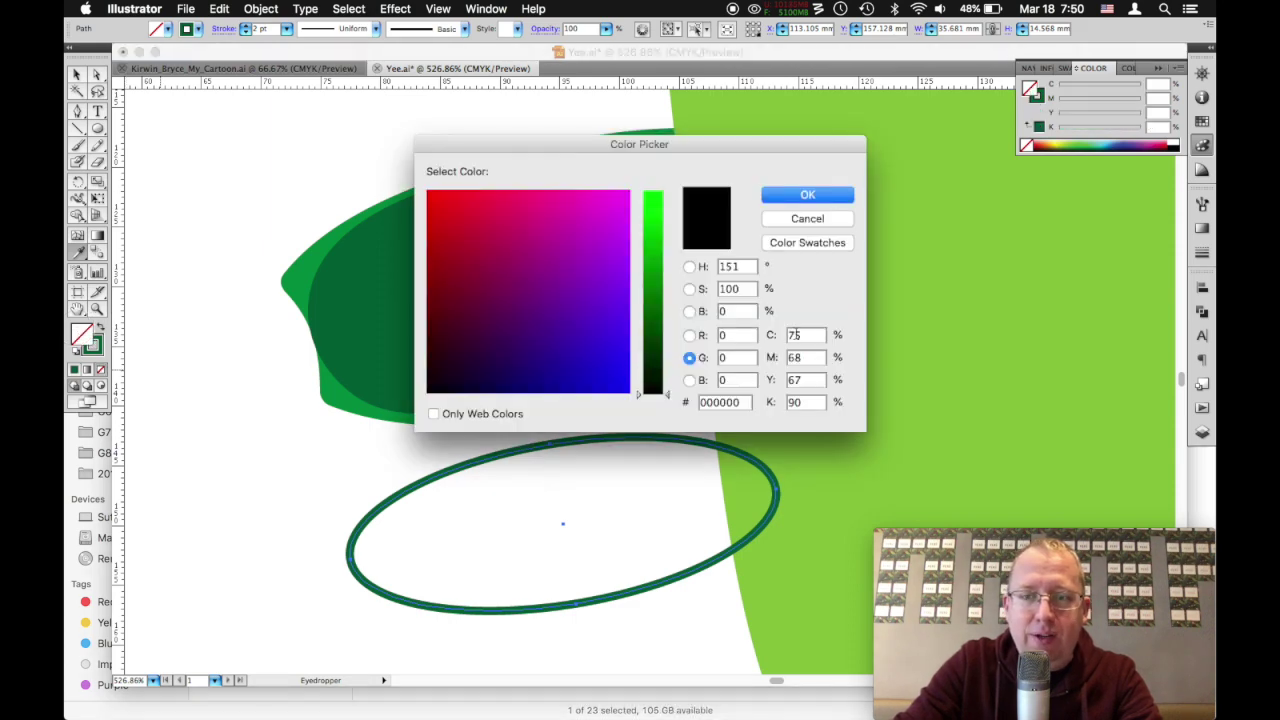
pyautogui.doubleClick(796, 335)
pyautogui.write('90')
pyautogui.press('Tab')
pyautogui.write('30')
pyautogui.press('Tab')
pyautogui.write('9')
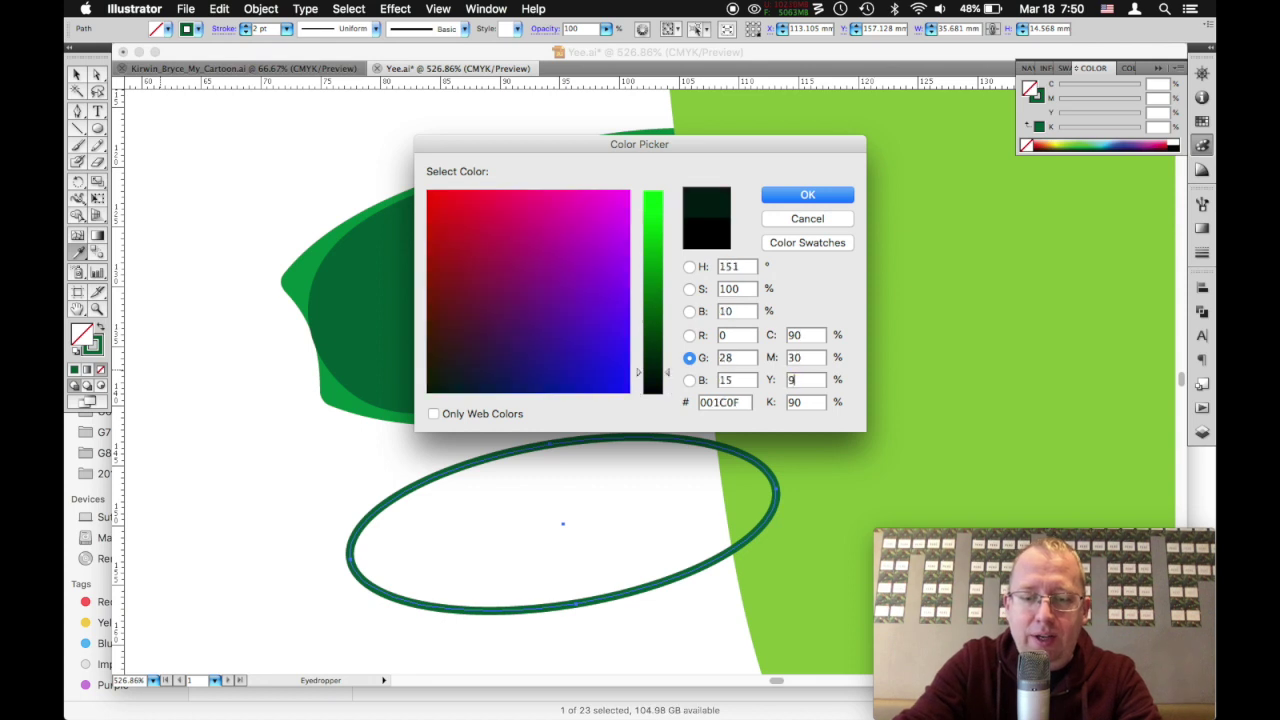
pyautogui.write('5')
pyautogui.press('Tab')
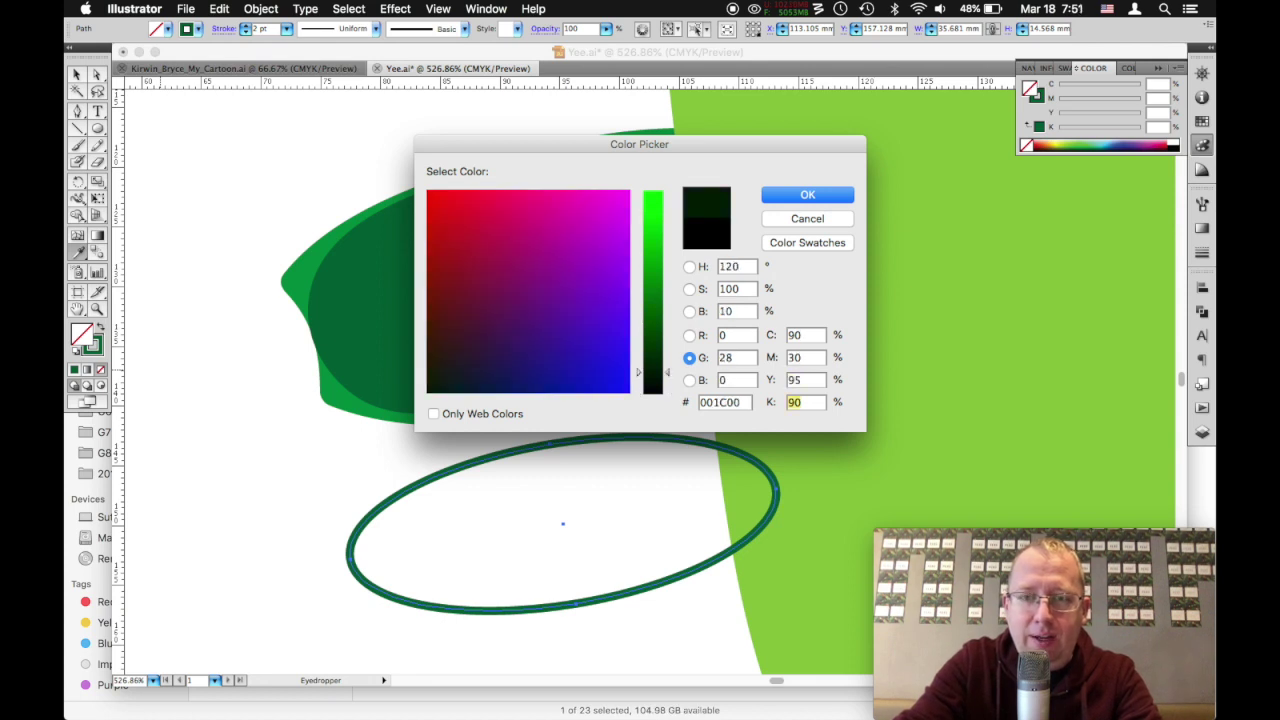
pyautogui.write('30')
pyautogui.press('Return')
# - Copy the dark green ellipse to its right end and squash the copy into a circle
pyautogui.press('v')
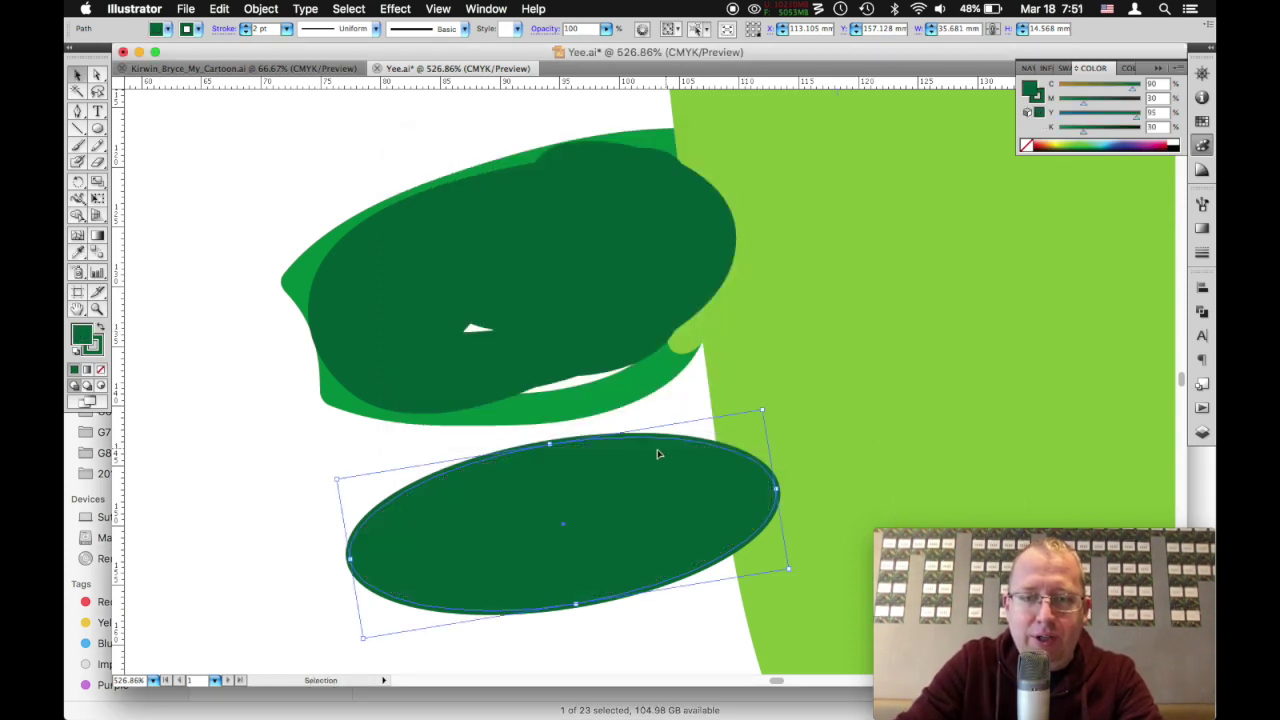
pyautogui.click(620, 274)
pyautogui.click(620, 429)
pyautogui.click(606, 449)
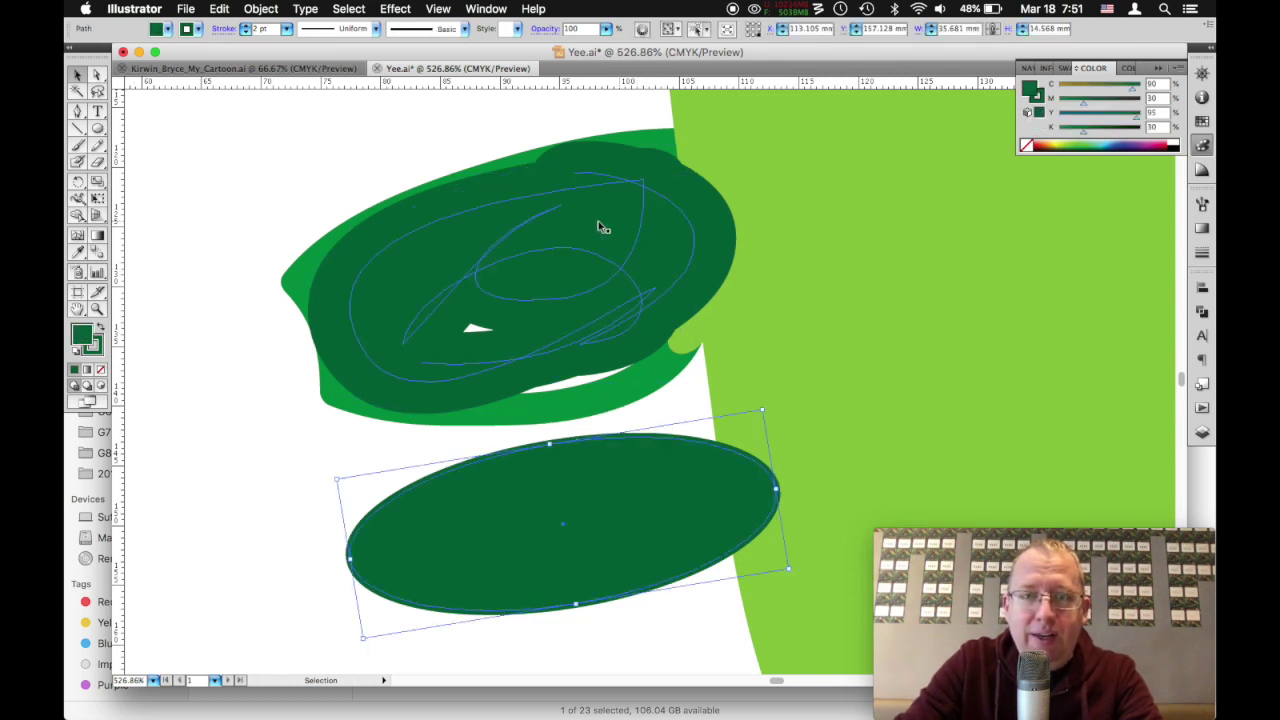
pyautogui.moveTo(671, 514); pyautogui.dragTo(726, 486)
pyautogui.moveTo(403, 533); pyautogui.dragTo(712, 467)
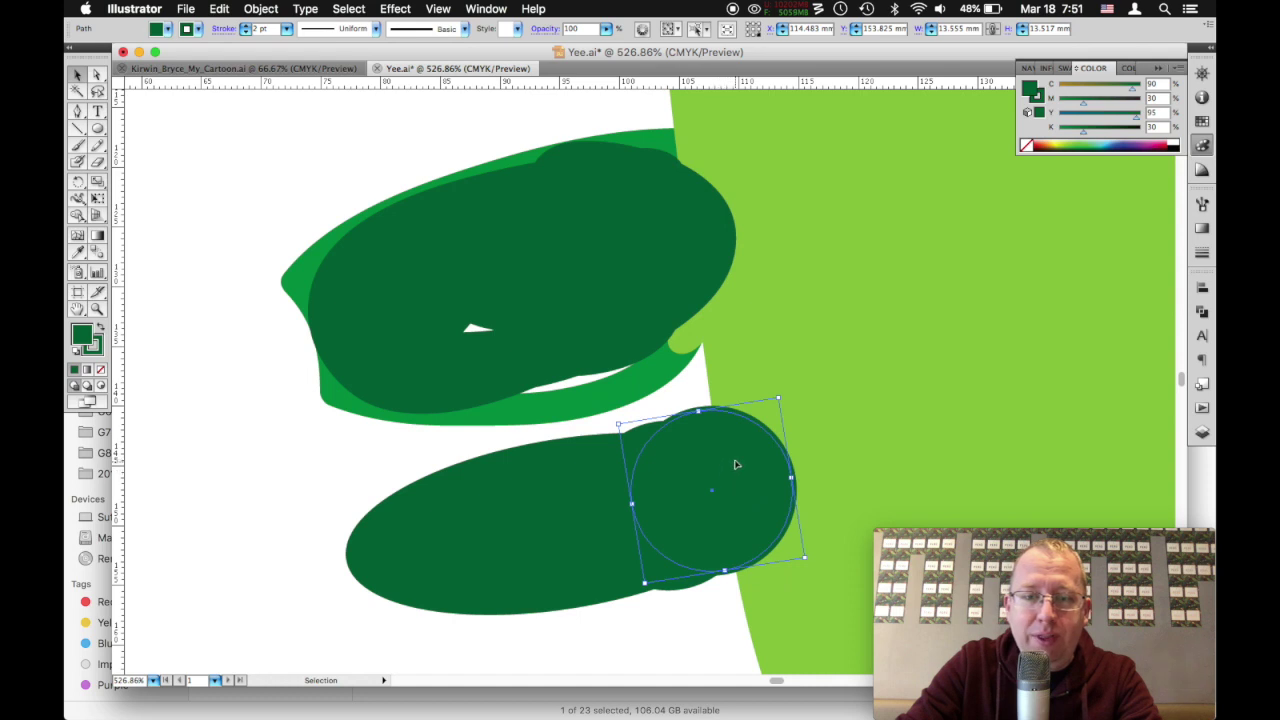
# - Unite the ellipse and circle with Pathfinder into one shape
pyautogui.moveTo(714, 628); pyautogui.dragTo(578, 525)
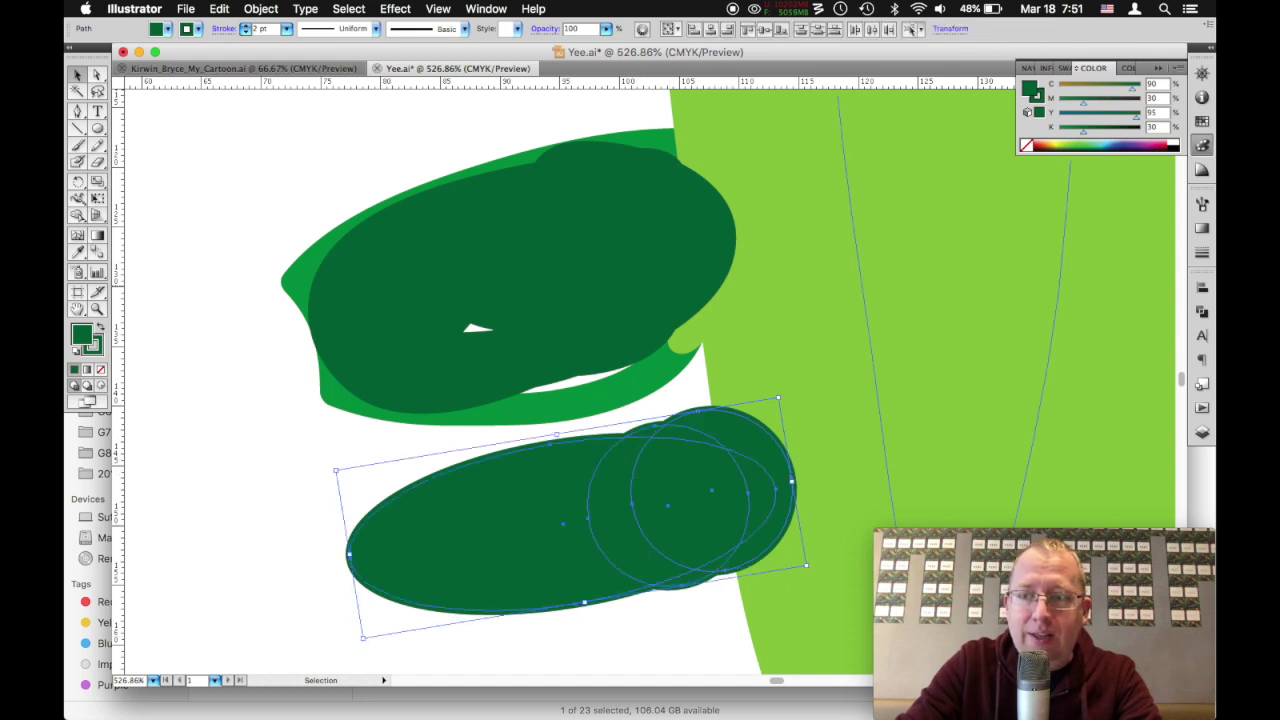
pyautogui.click(1201, 311)
pyautogui.click(1030, 313)
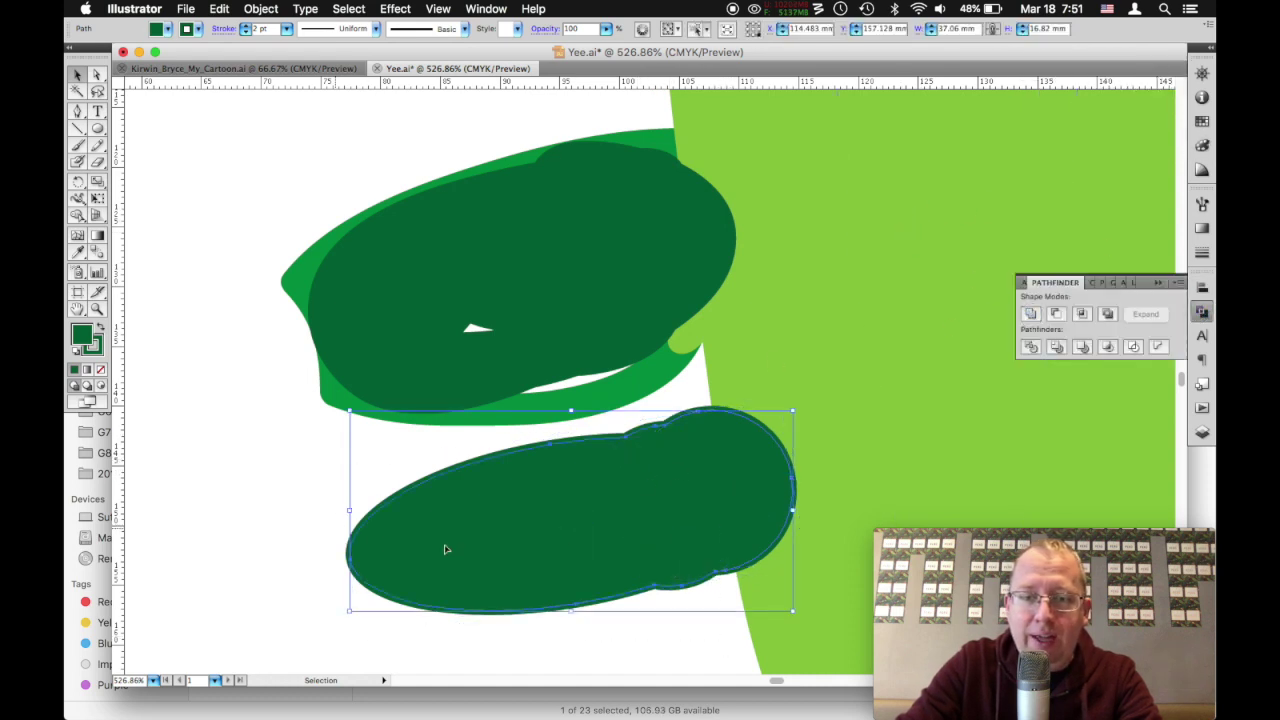
pyautogui.click(574, 539)
pyautogui.click(249, 549)
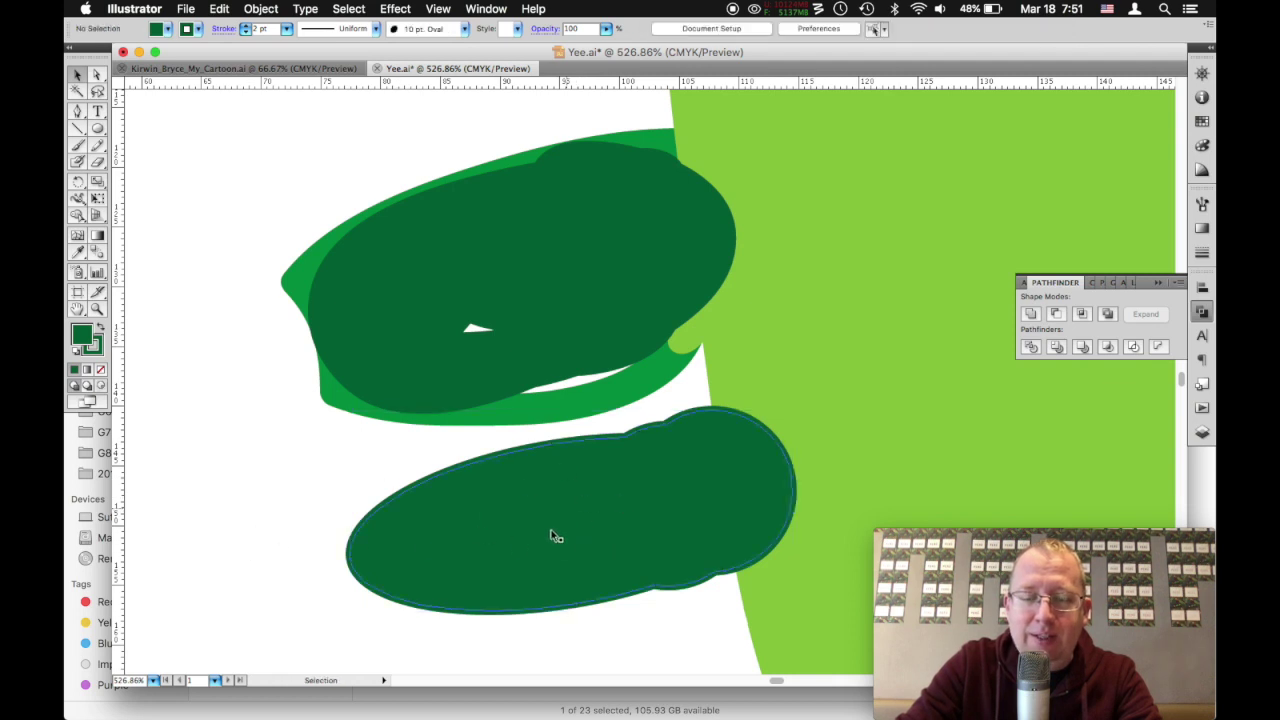
pyautogui.click(663, 506)
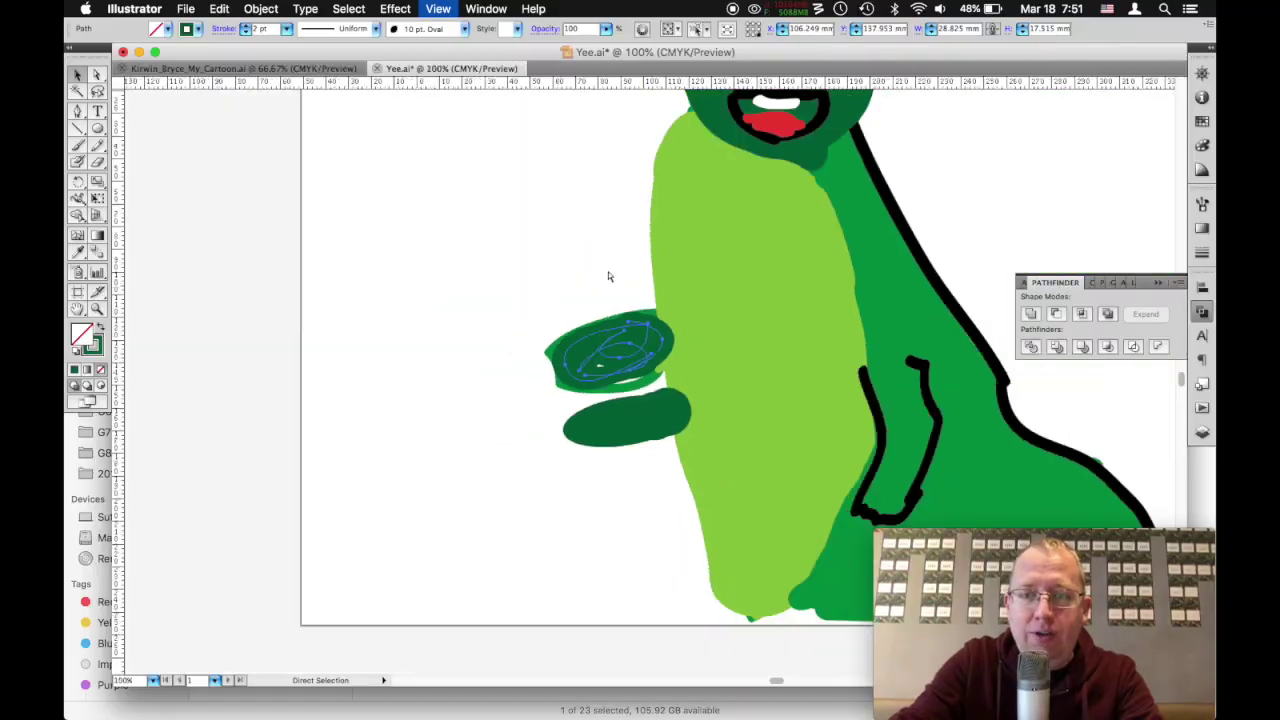
# - Zoom out, close Yee.ai with Don't Save, and switch back to Finder
pyautogui.press('super+minus')
pyautogui.hscroll(5, 843, 157)
pyautogui.scroll(2, 843, 157)
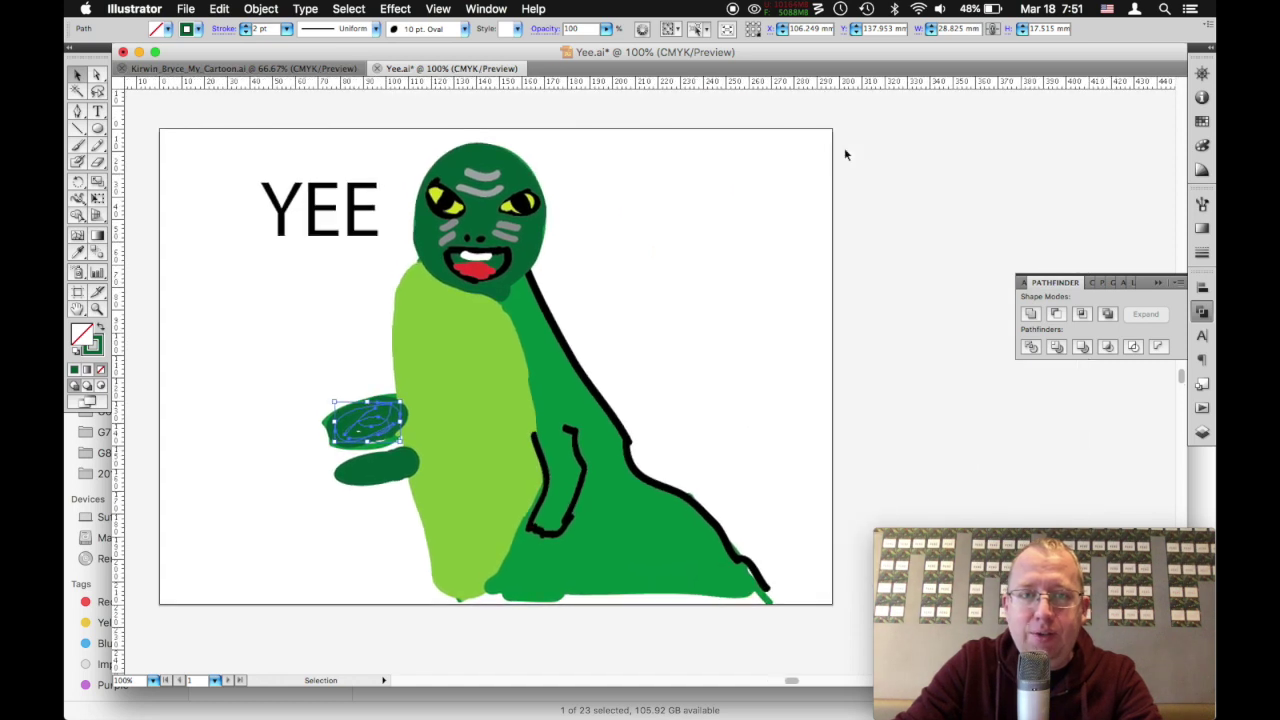
pyautogui.hscroll(-3, 760, 177)
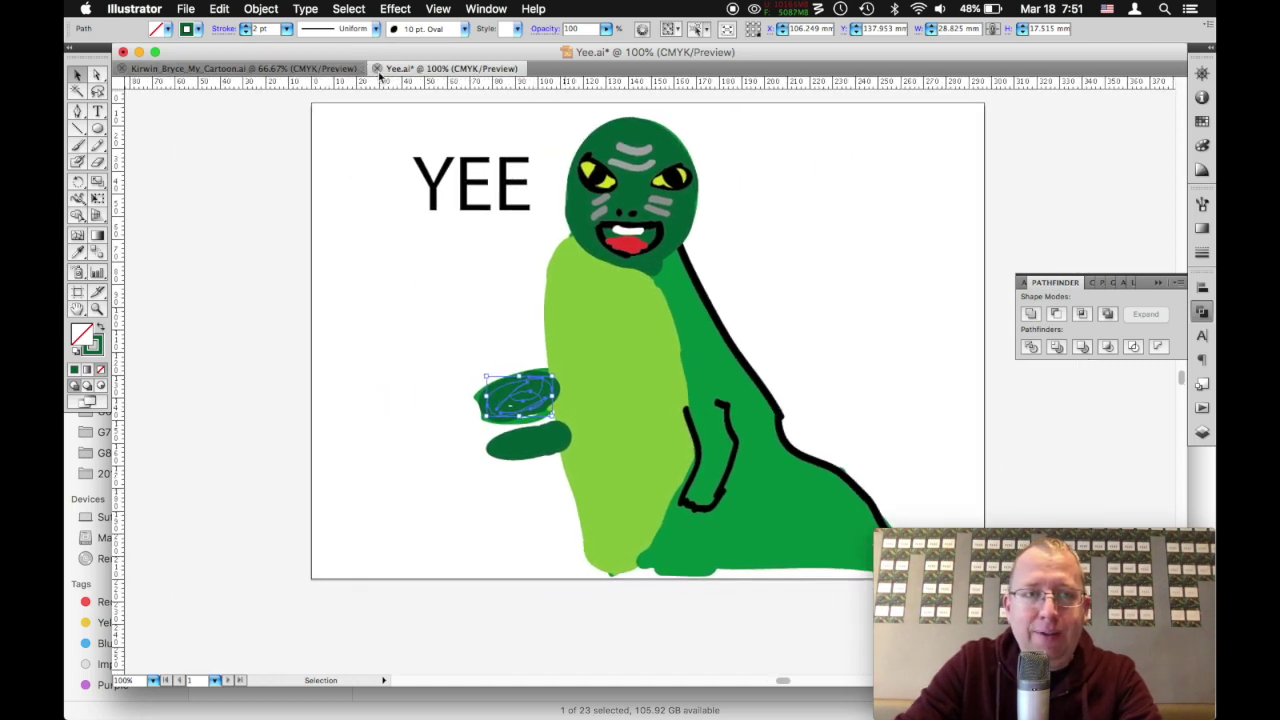
pyautogui.click(377, 68)
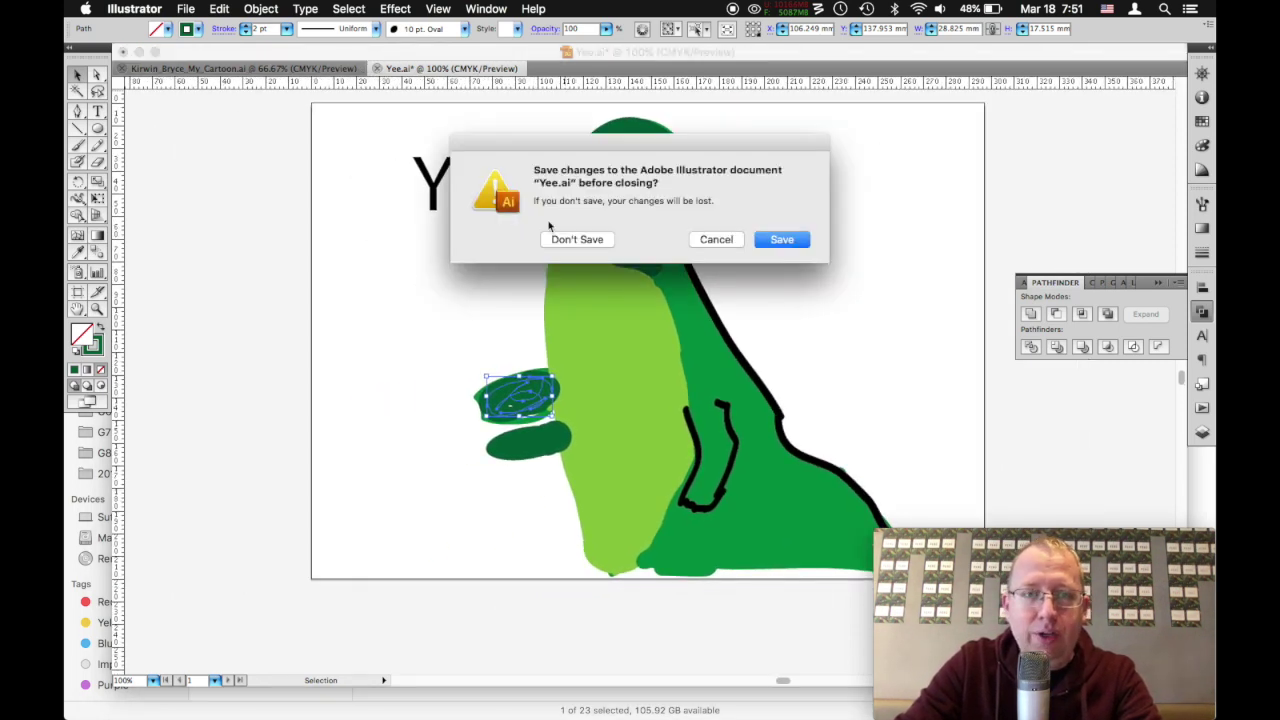
pyautogui.click(562, 234)
pyautogui.press('super+Tab')
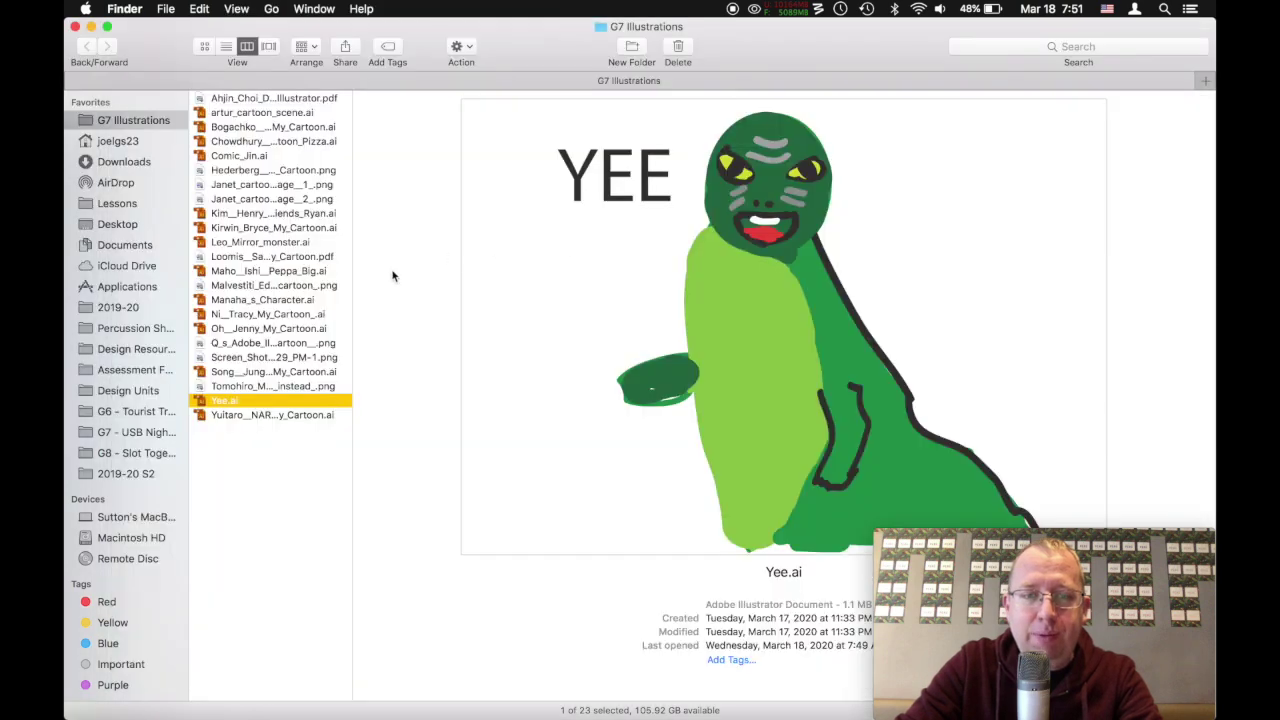
pyautogui.click(280, 415)
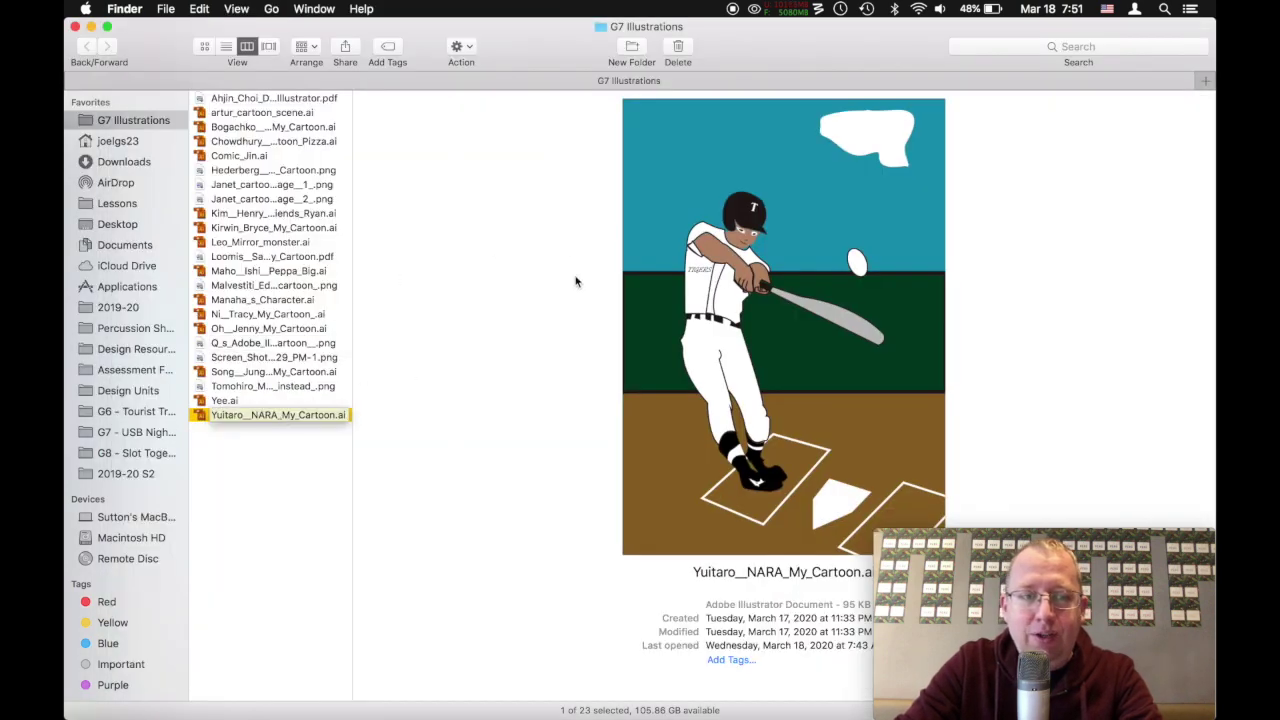
pyautogui.doubleClick(287, 415)
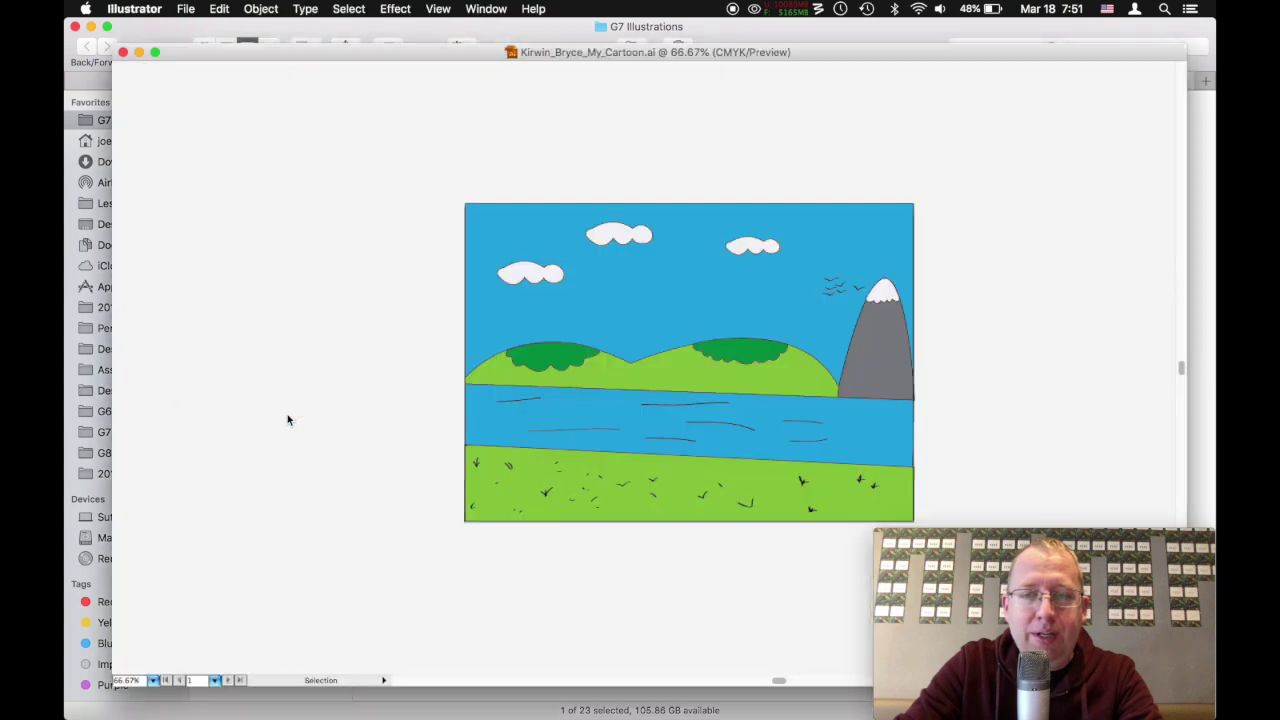
pyautogui.click(797, 240)
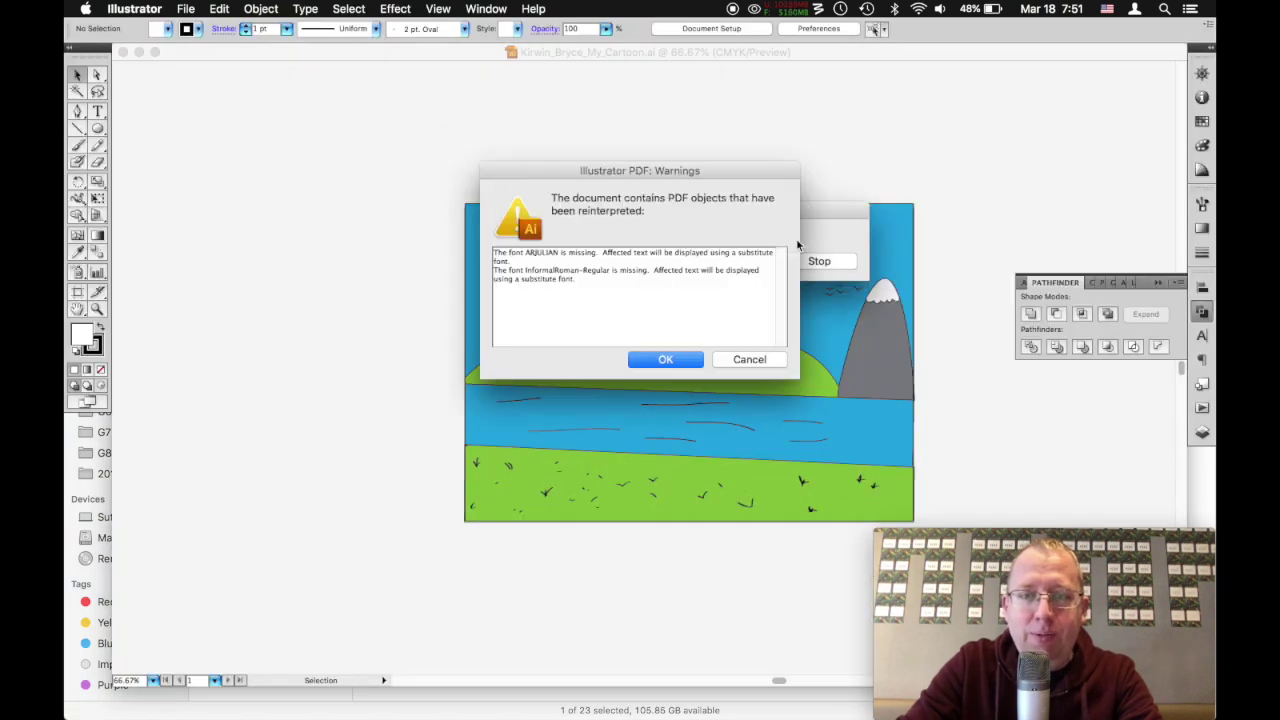
pyautogui.press('Return')
pyautogui.scroll(2, 796, 239)
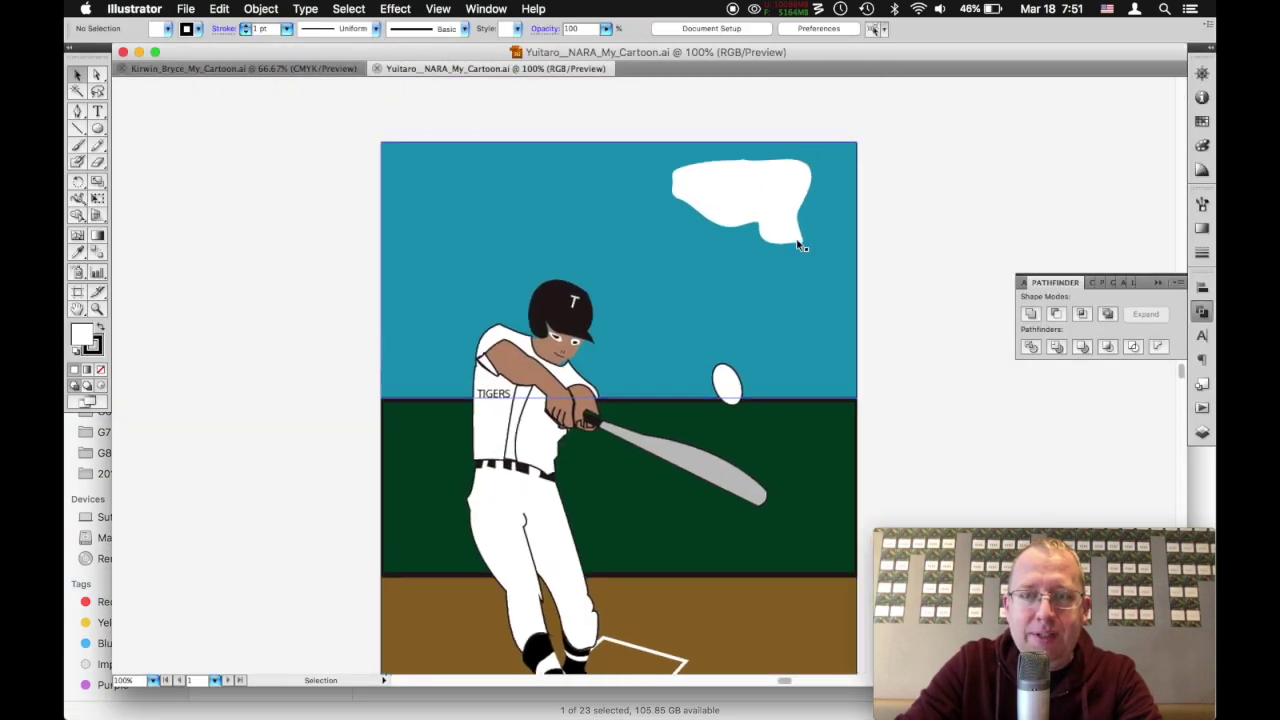
pyautogui.scroll(-5, 796, 239)
pyautogui.scroll(3, 796, 239)
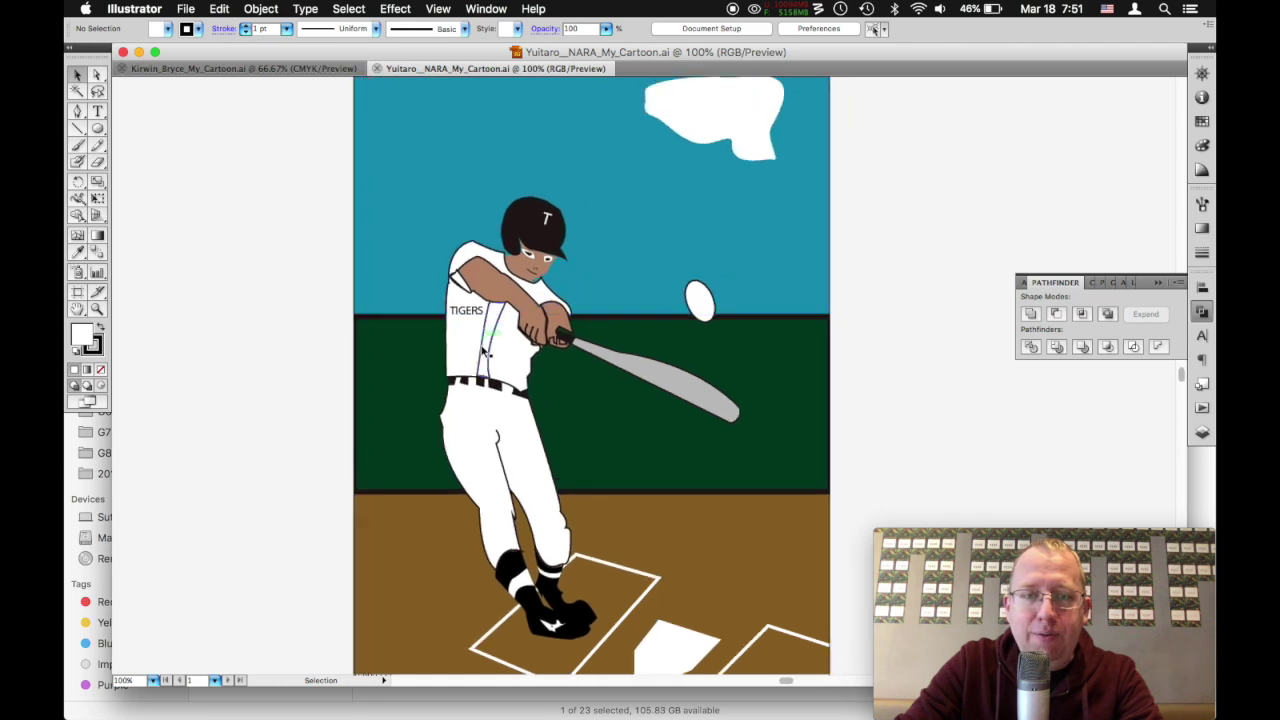
pyautogui.press('super+w')
pyautogui.press('super+w')
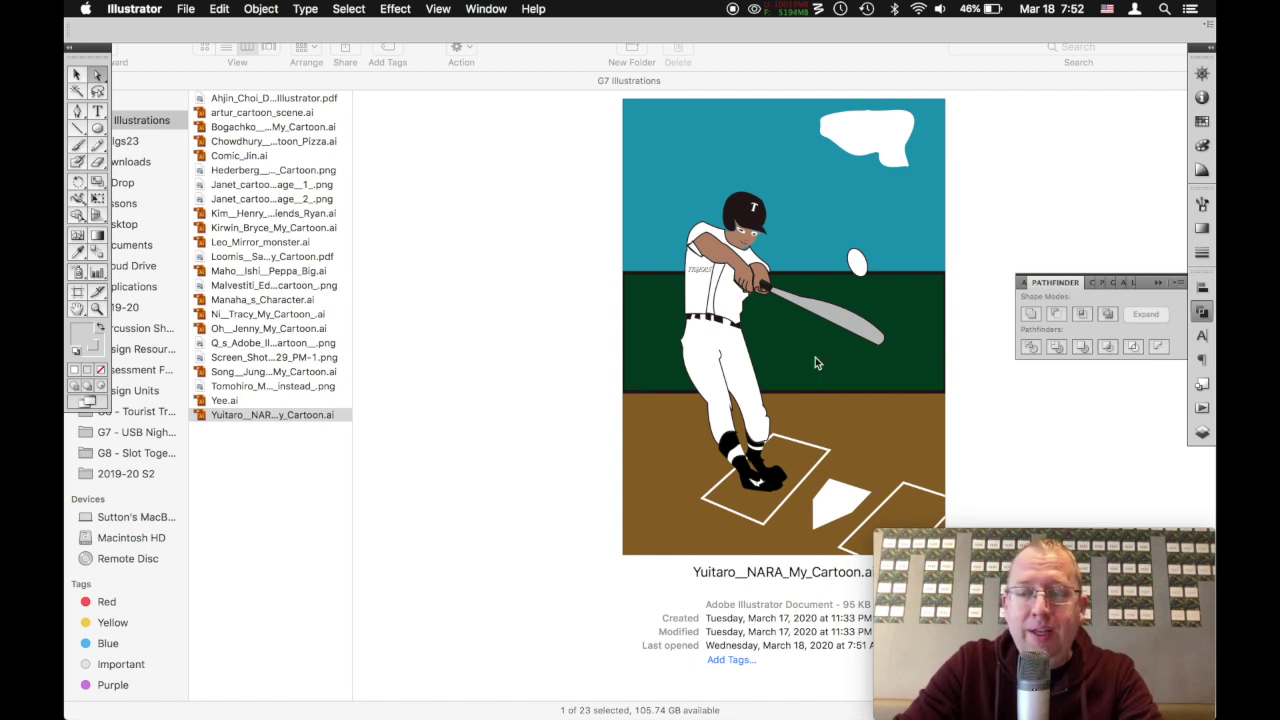
# - Create a new document and unite a large and a small overlapping rectangle into one shape
pyautogui.press('super+n')
pyautogui.press('Return')
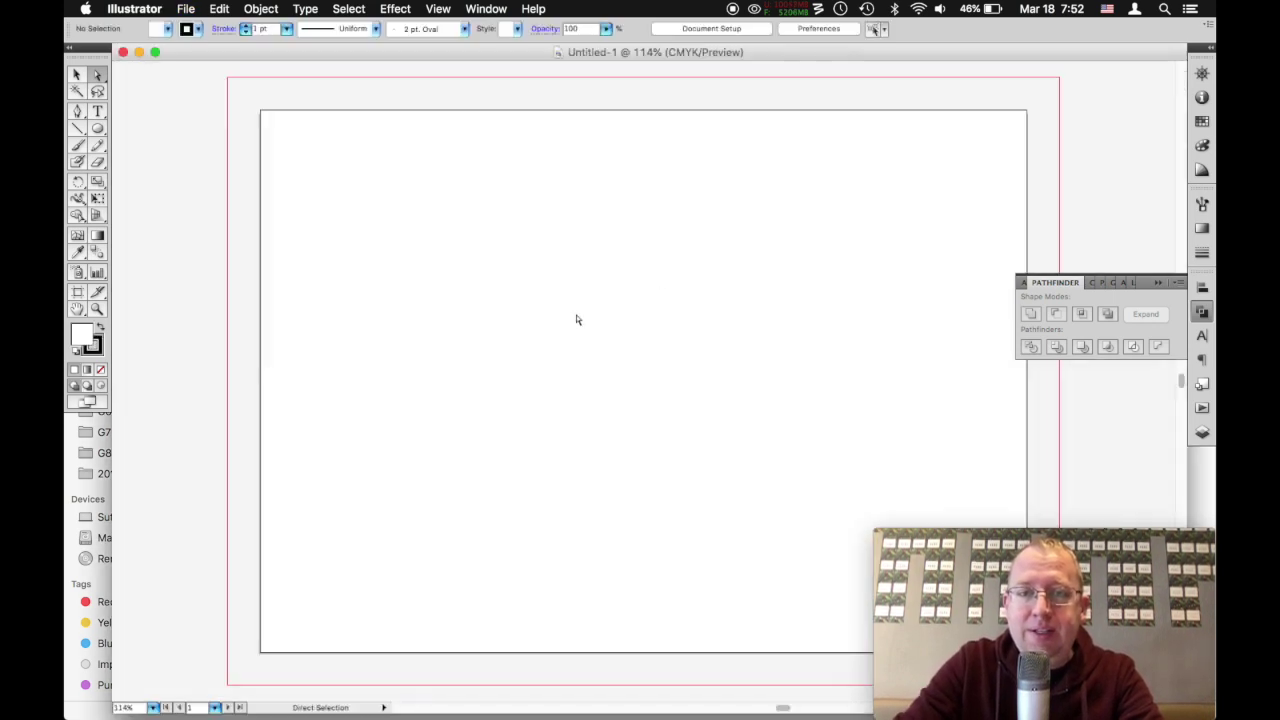
pyautogui.press('m')
pyautogui.moveTo(531, 248)
pyautogui.mouseDown()
pyautogui.moveTo(580, 326)
pyautogui.moveTo(705, 427)
pyautogui.mouseUp()
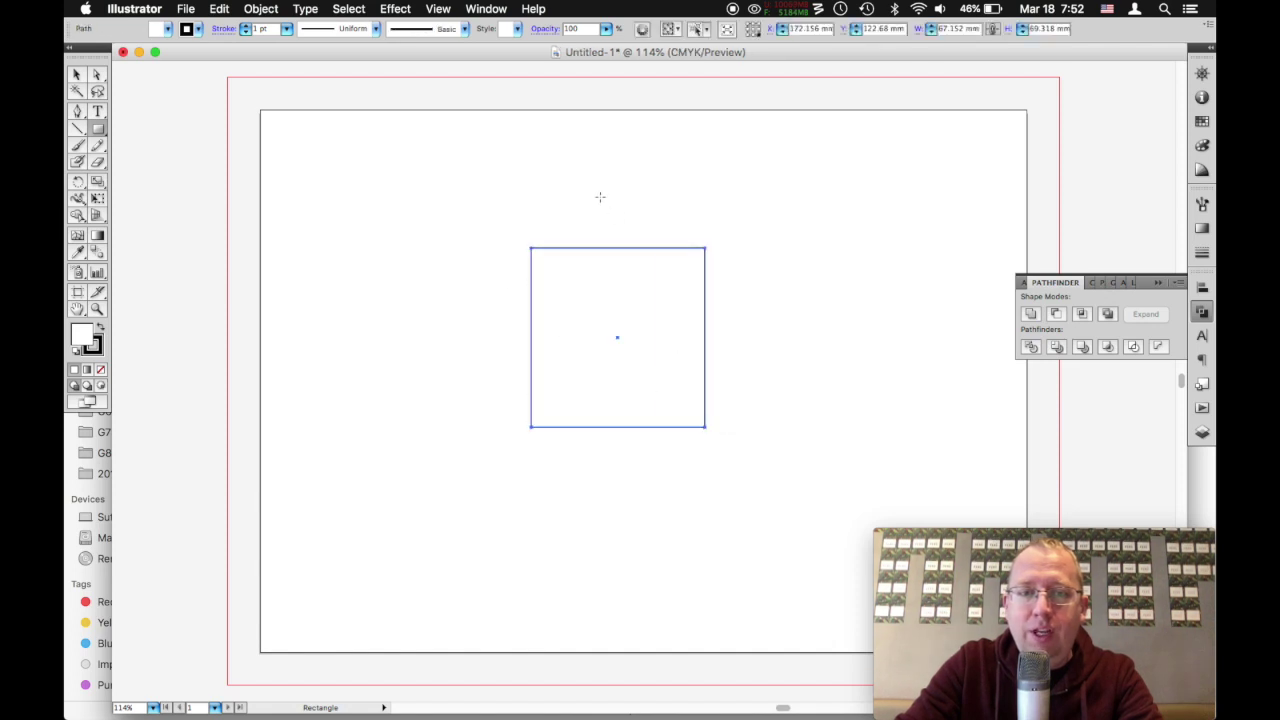
pyautogui.moveTo(573, 174); pyautogui.dragTo(653, 294)
pyautogui.press('v')
pyautogui.moveTo(706, 185); pyautogui.dragTo(594, 290)
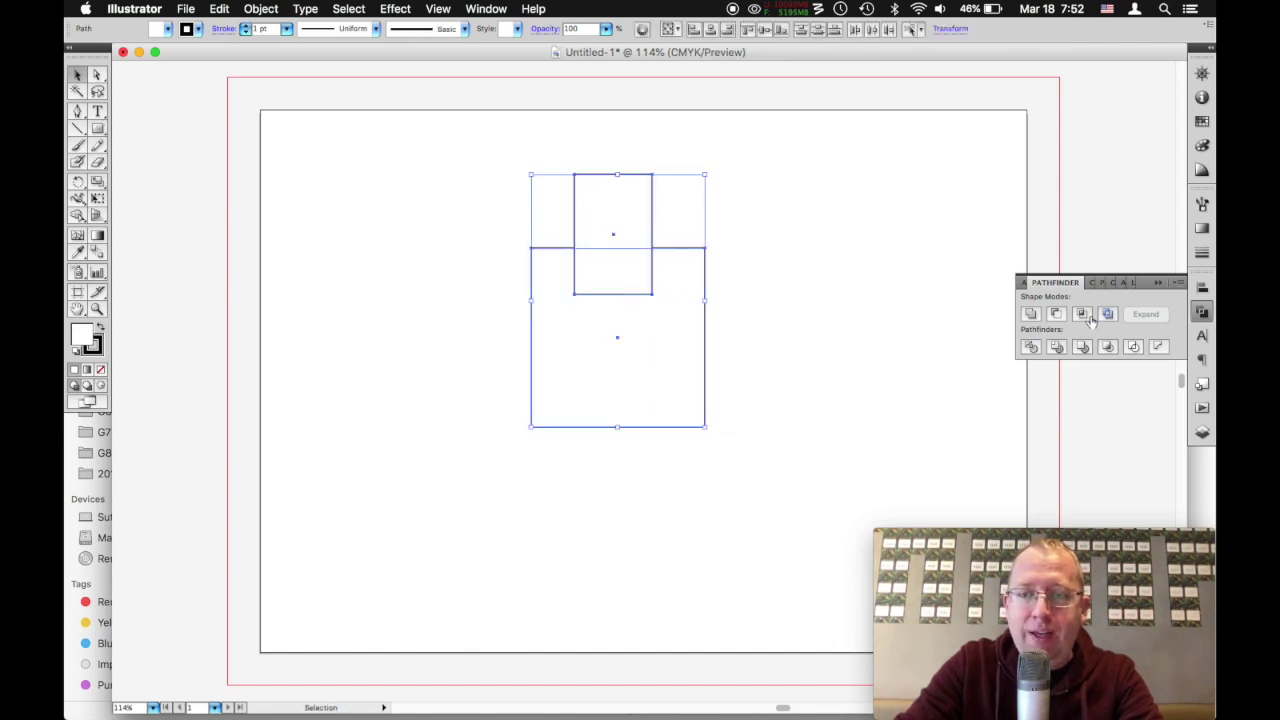
pyautogui.click(1031, 314)
pyautogui.click(885, 325)
# - Draw a closed curved Pen path to the right of the merged shape
pyautogui.press('p')
pyautogui.moveTo(767, 247); pyautogui.dragTo(770, 405)
pyautogui.moveTo(829, 311); pyautogui.dragTo(745, 255)
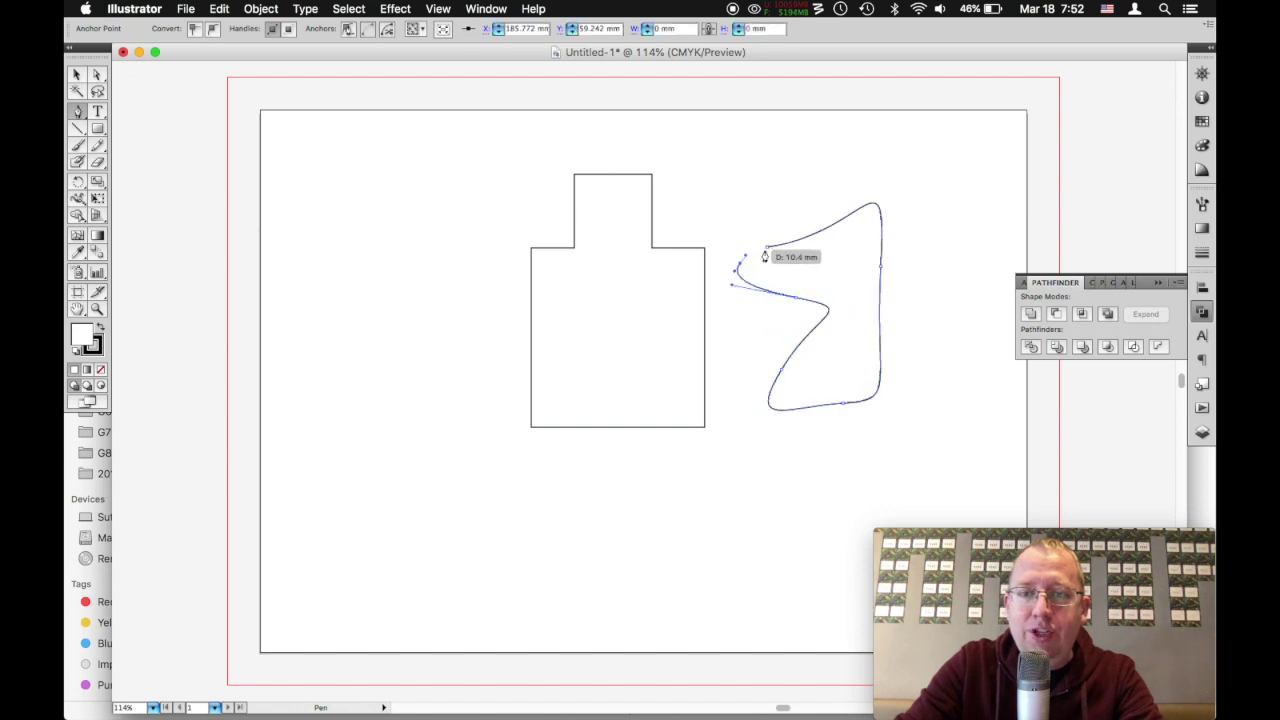
pyautogui.click(767, 253)
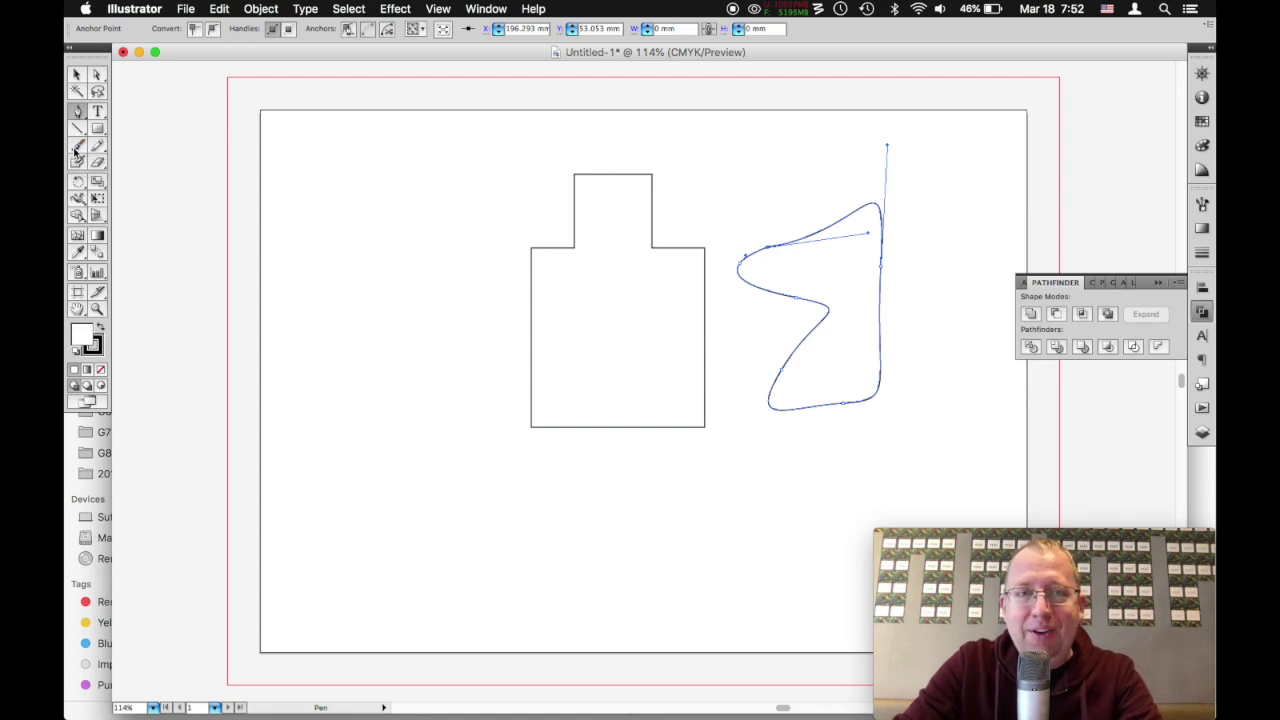
# - Switch to Safari and show the 100+ Step-By-Step Adobe Illustrator Character Tutorials page
pyautogui.press('super+Tab')
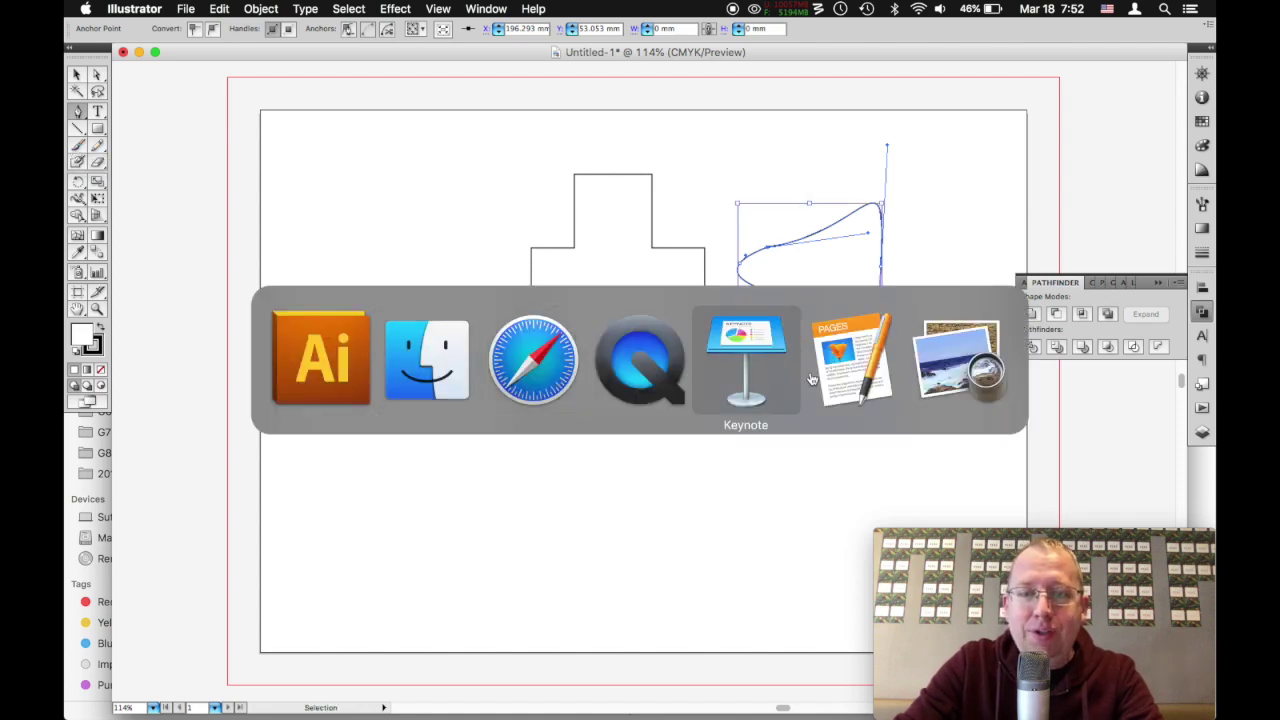
pyautogui.click(545, 364)
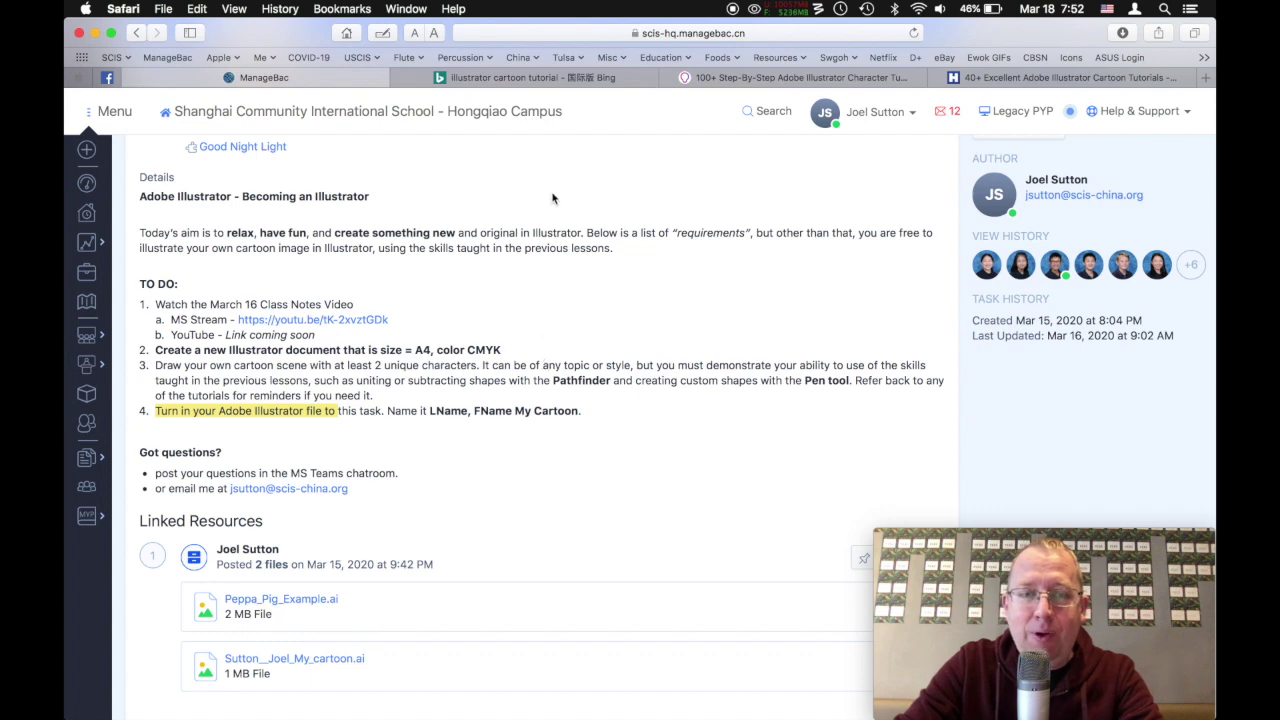
pyautogui.click(766, 78)
pyautogui.scroll(5, 682, 246)
# - Scroll down through the icanbecreative character tutorials, such as the zombie and leprechaun, then back up
pyautogui.scroll(2, 681, 242)
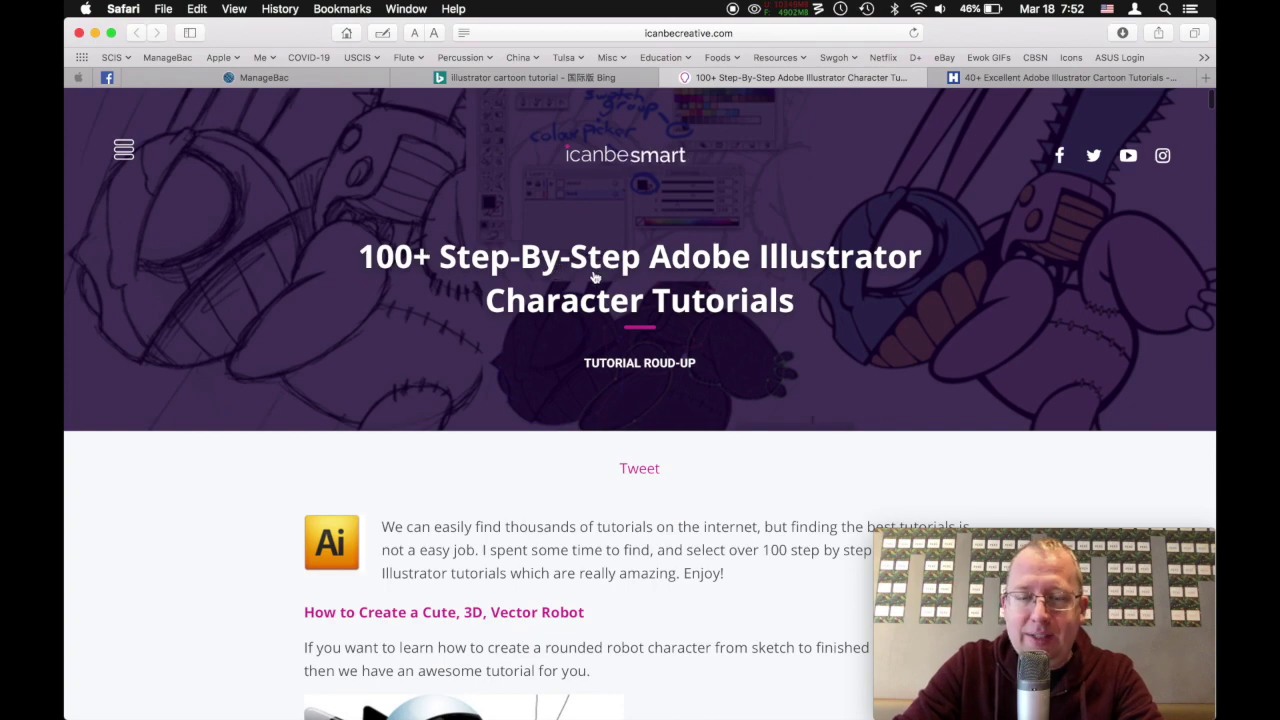
pyautogui.scroll(-10, 694, 457)
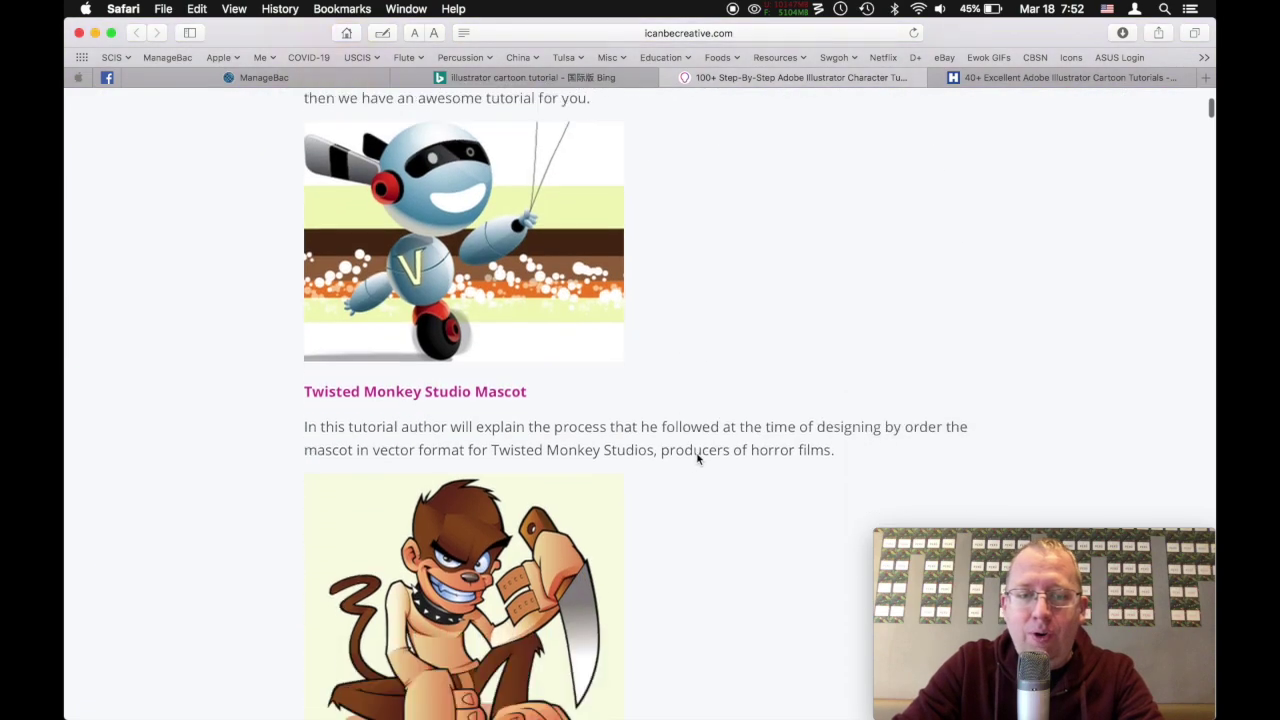
pyautogui.scroll(-20, 698, 458)
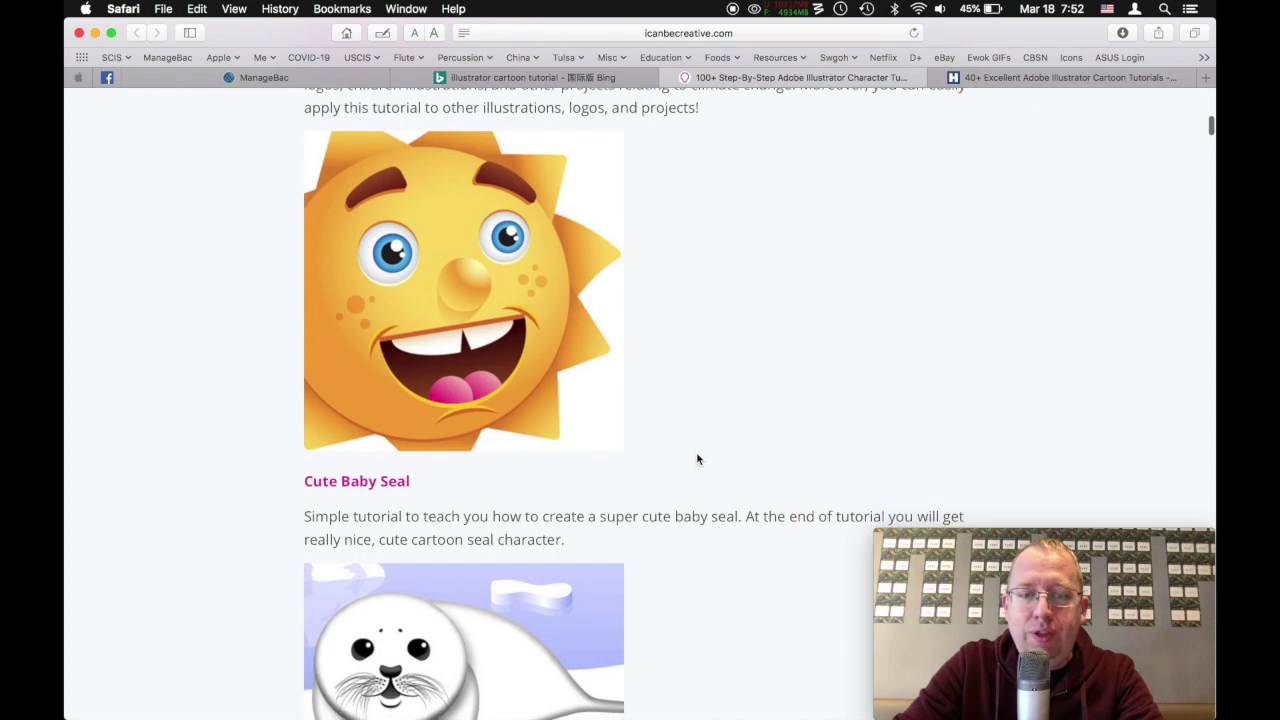
pyautogui.scroll(-20, 698, 459)
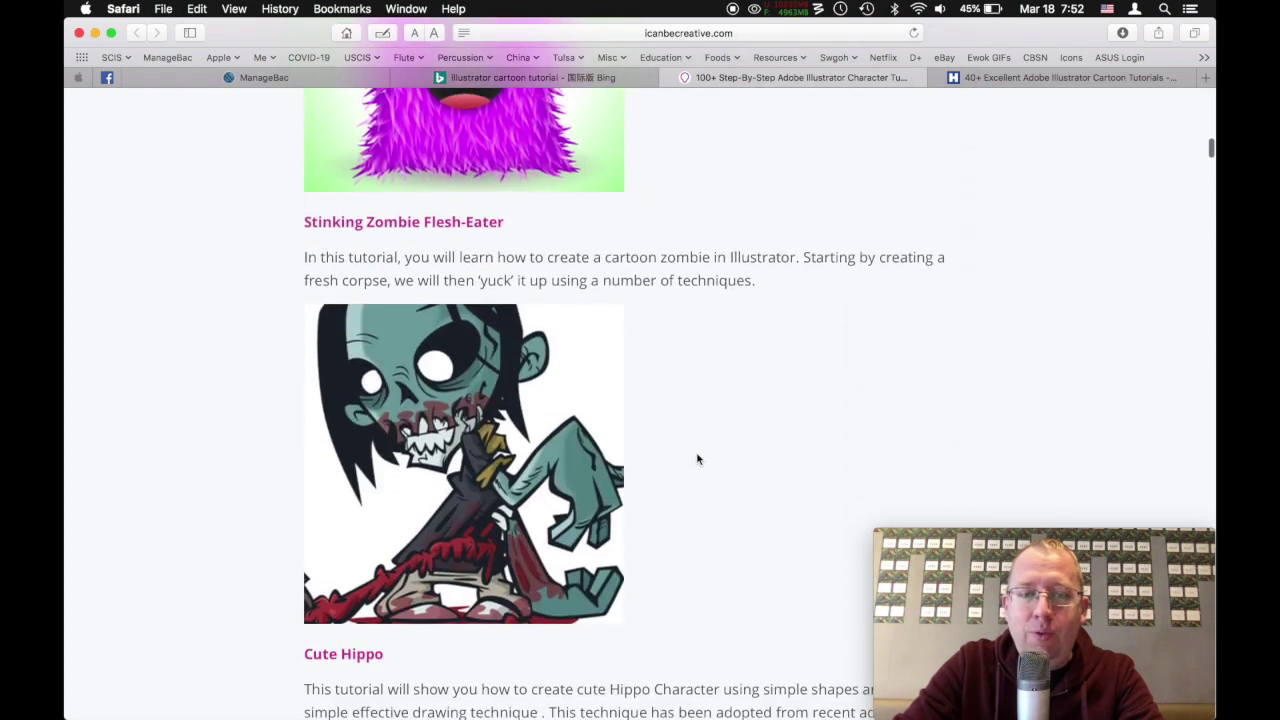
pyautogui.scroll(-20, 698, 459)
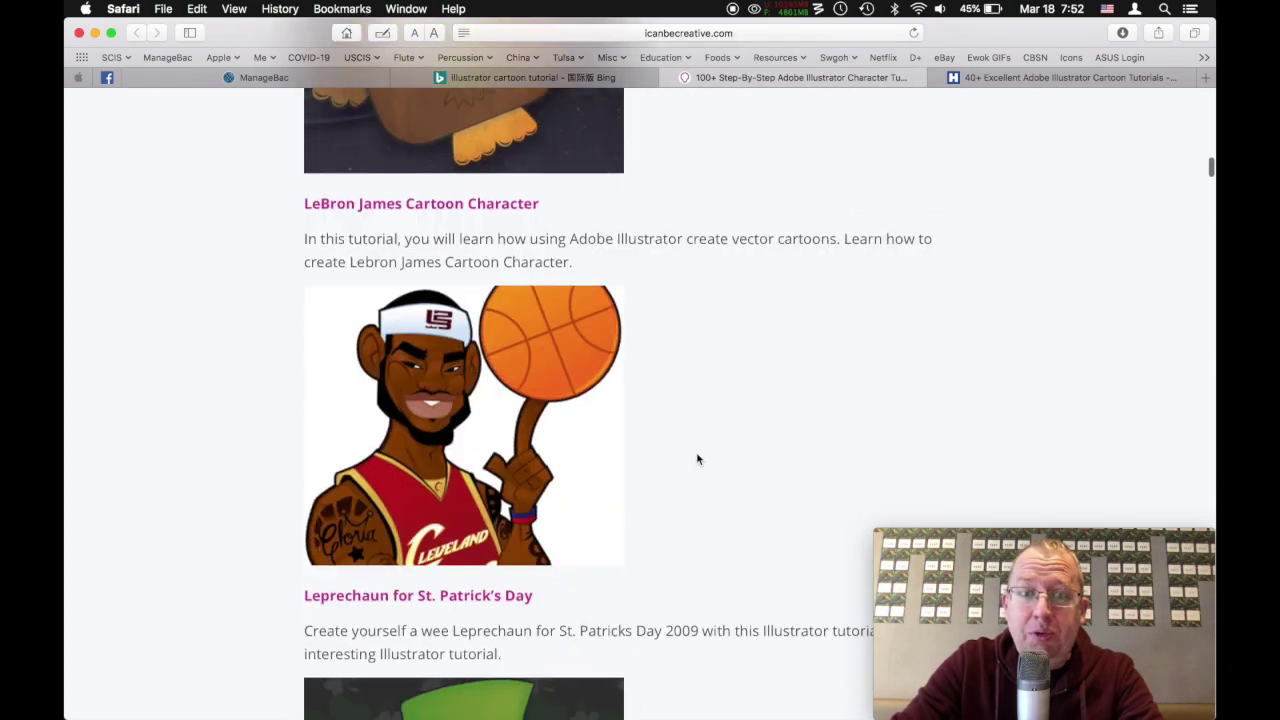
pyautogui.scroll(-17, 698, 459)
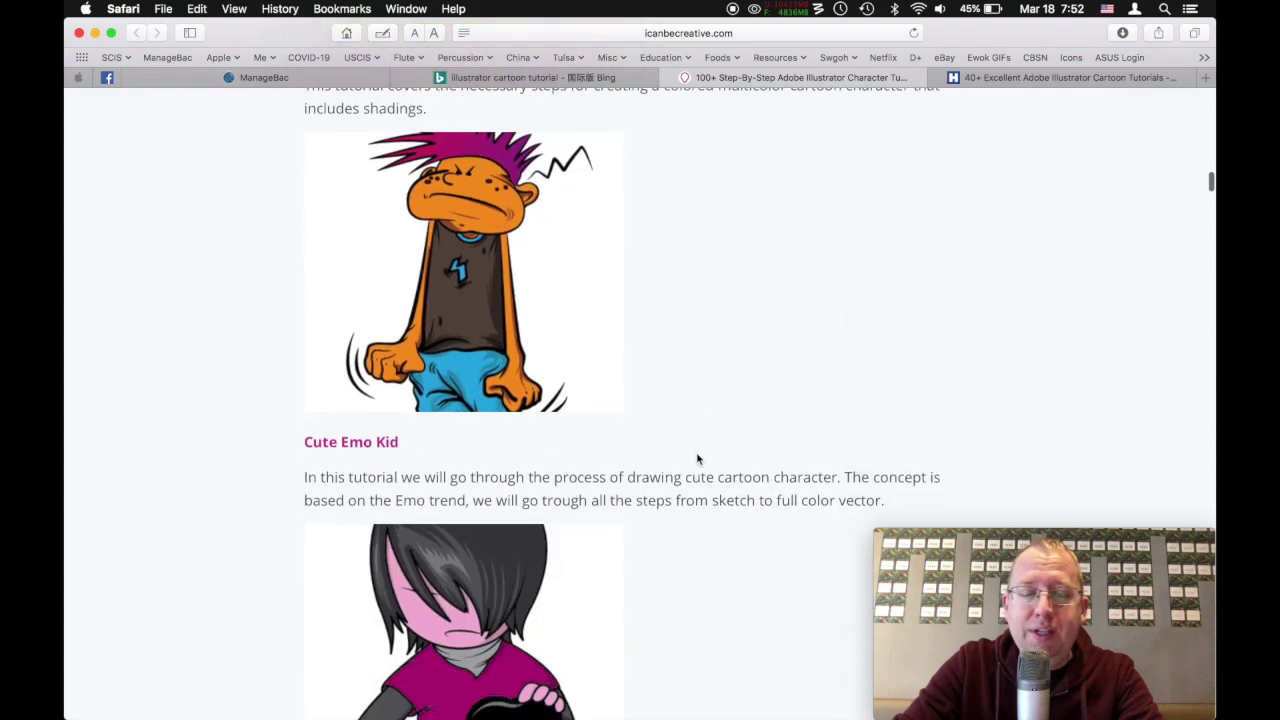
pyautogui.scroll(-11, 698, 459)
pyautogui.scroll(20, 698, 459)
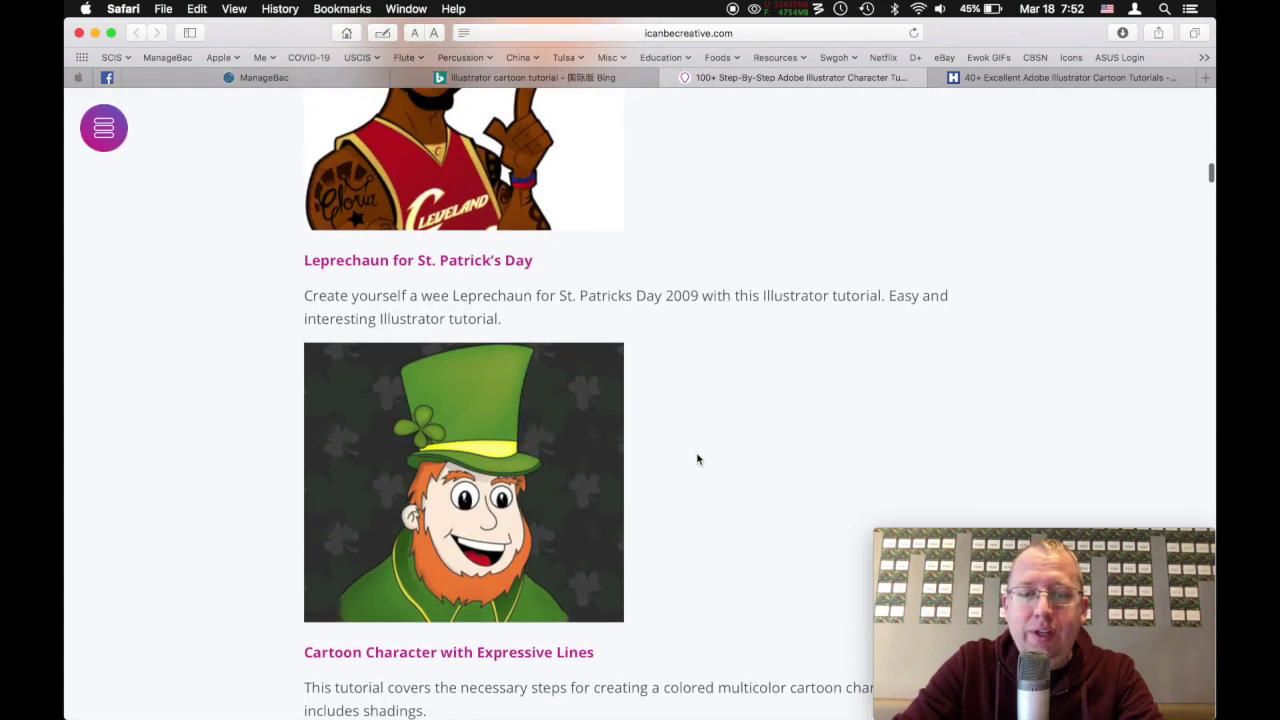
pyautogui.scroll(20, 698, 459)
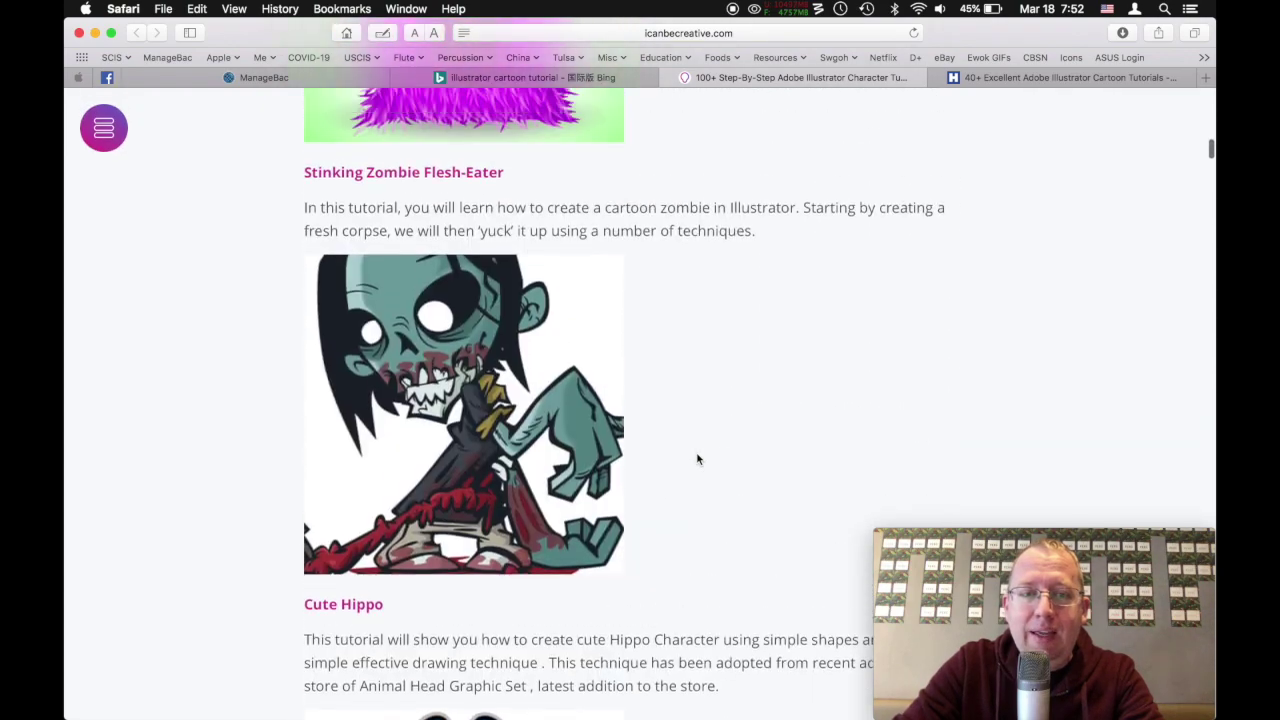
pyautogui.scroll(1, 698, 459)
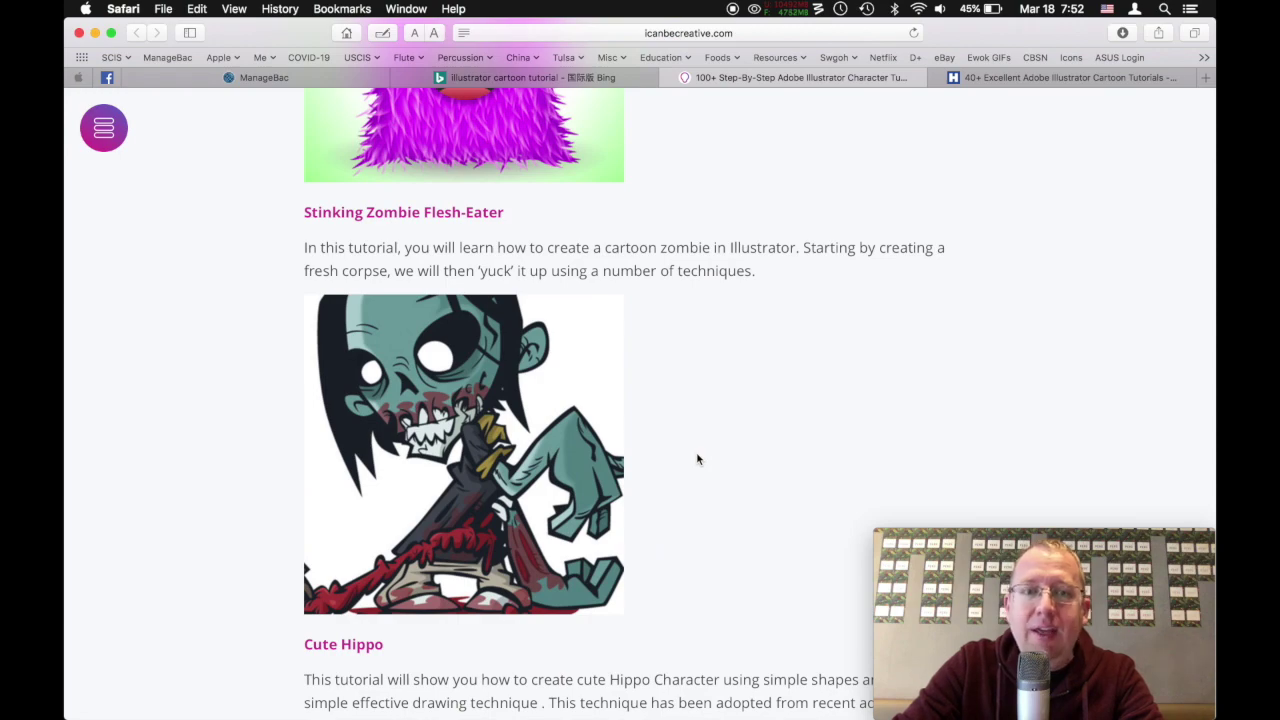
pyautogui.scroll(6, 698, 459)
# - Scroll further down past the ninjas and Cartoon Snail to the Killer Chainsaw Bunny entry
pyautogui.scroll(-5, 637, 454)
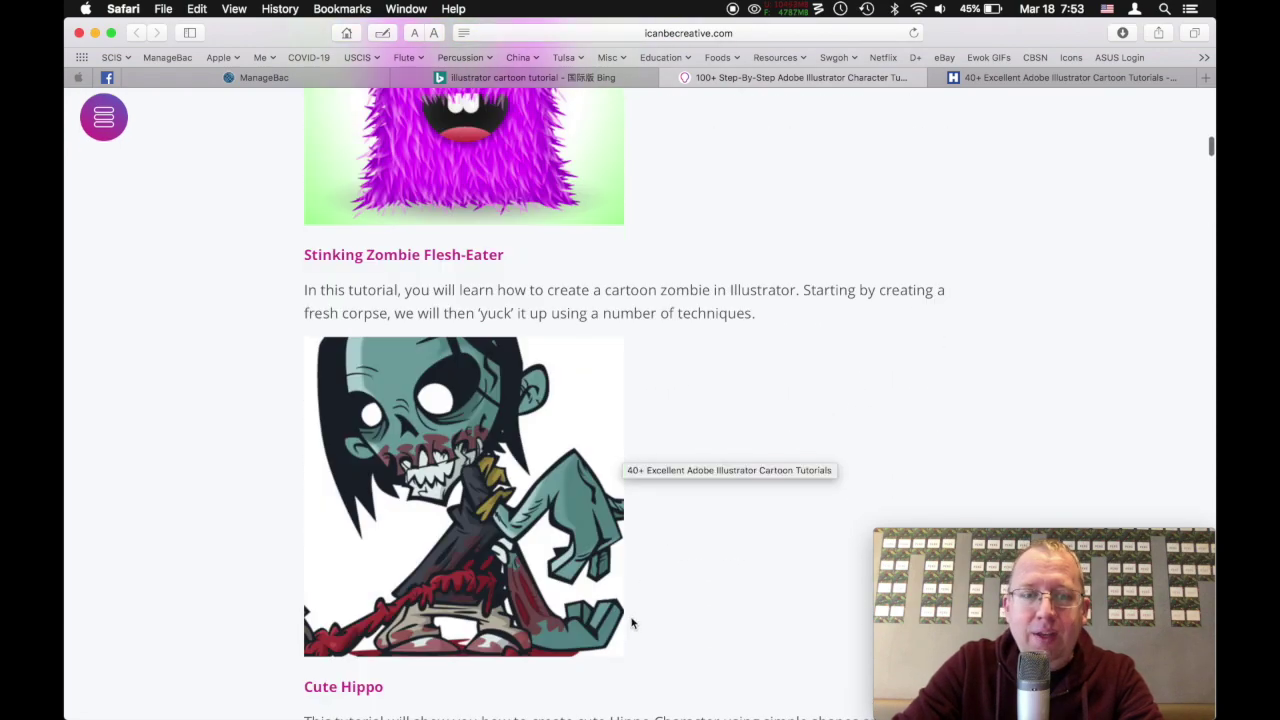
pyautogui.scroll(-20, 631, 623)
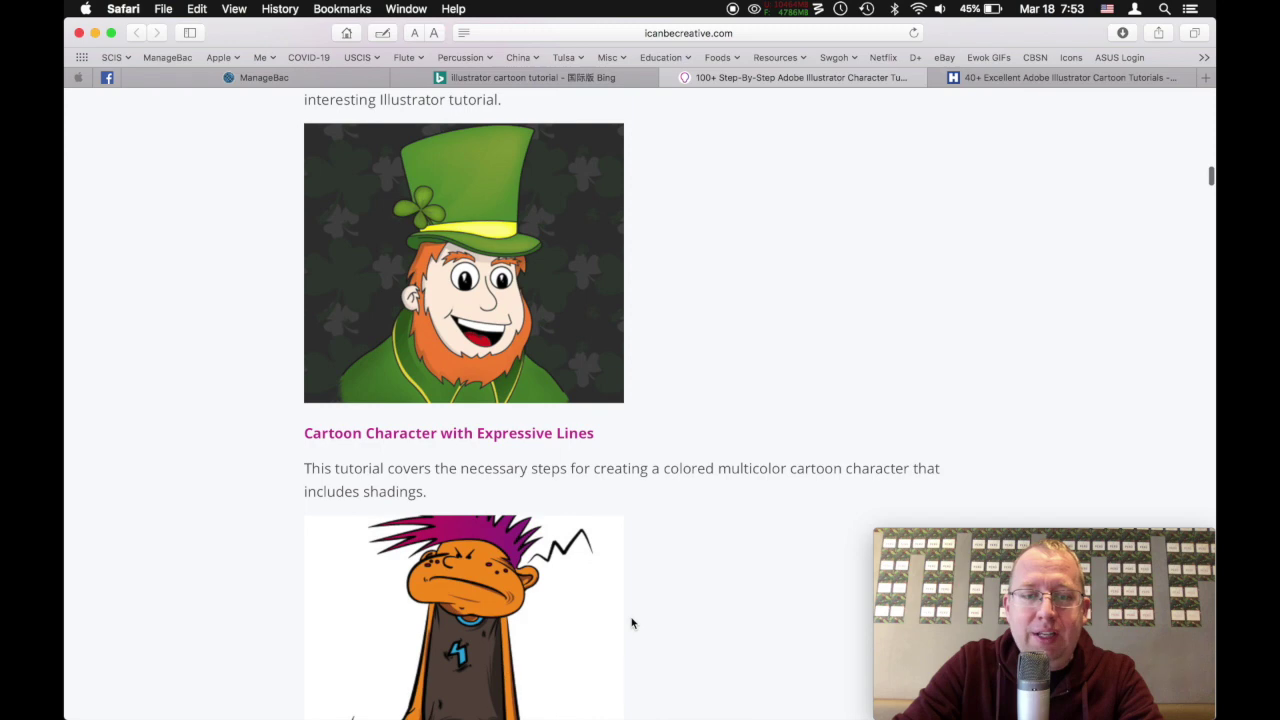
pyautogui.scroll(-18, 631, 623)
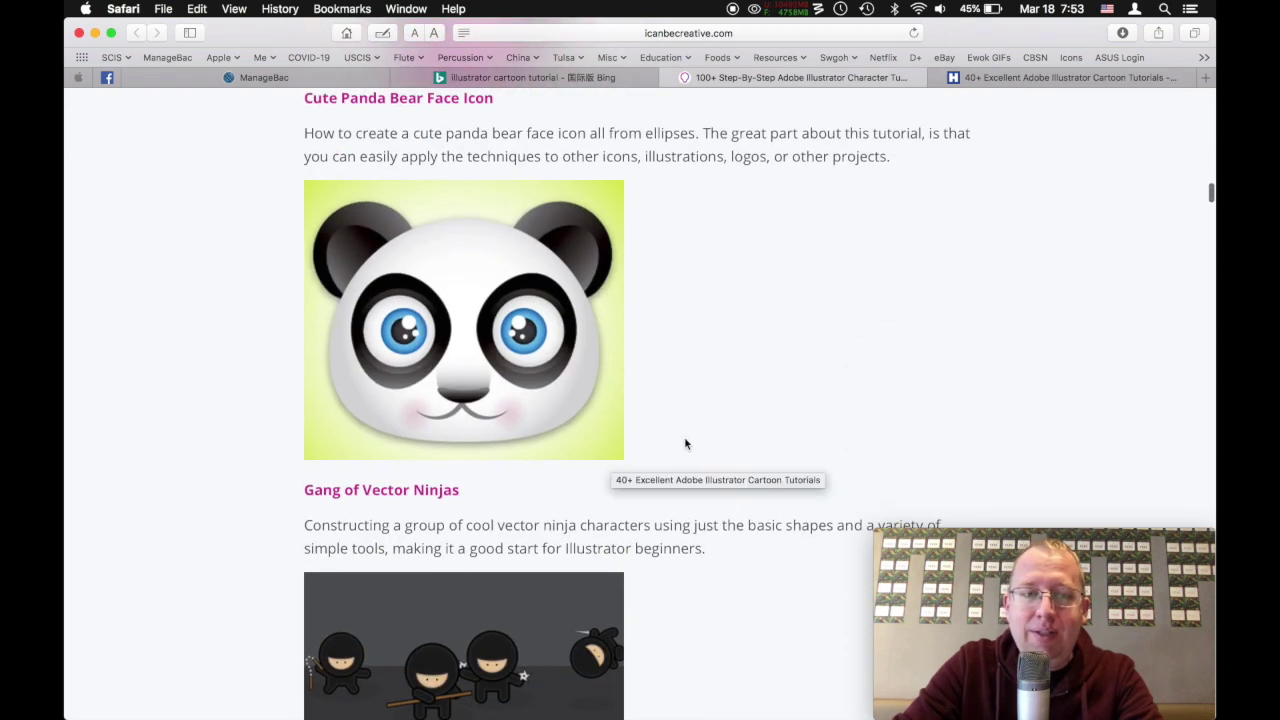
pyautogui.scroll(-6, 660, 485)
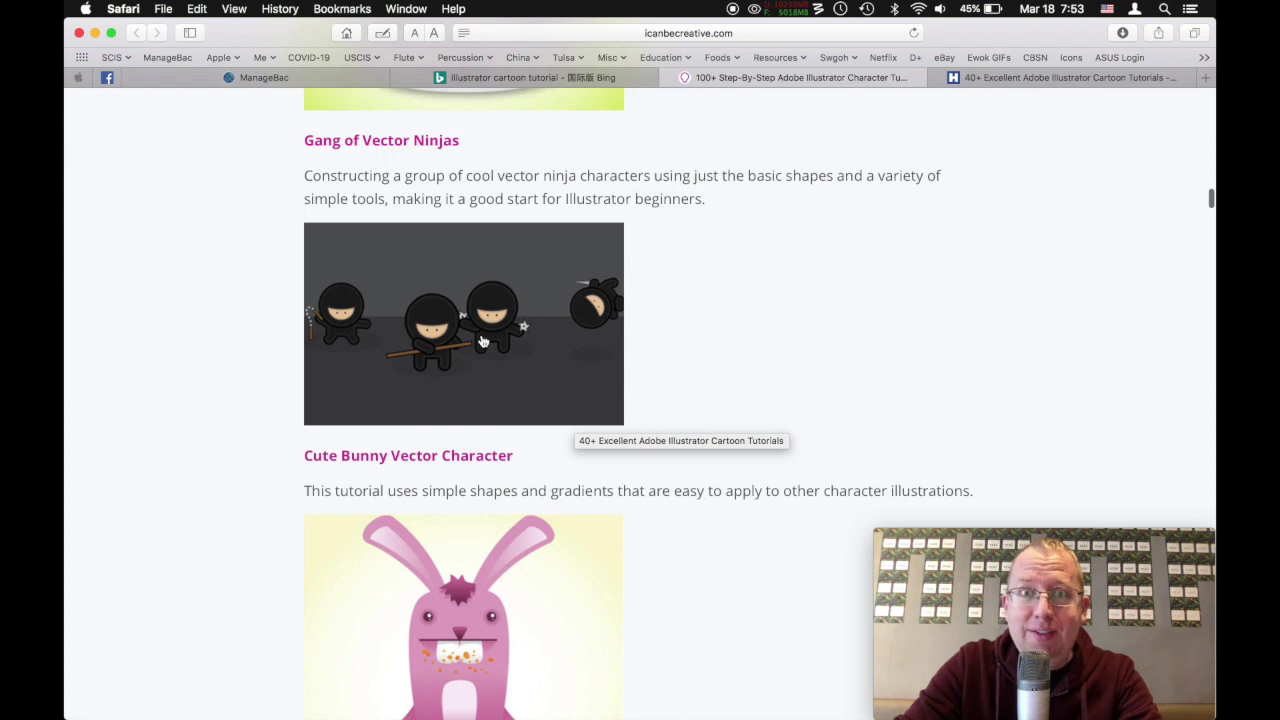
pyautogui.scroll(-1, 483, 342)
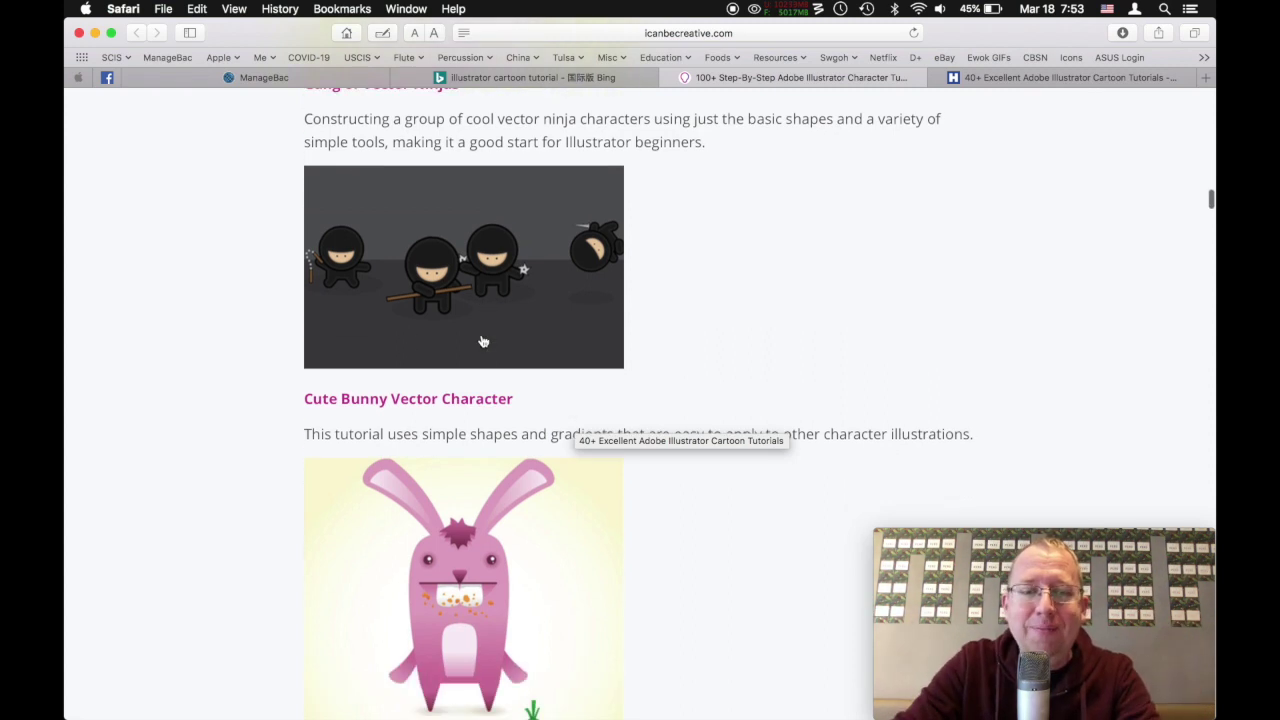
pyautogui.scroll(-8, 483, 342)
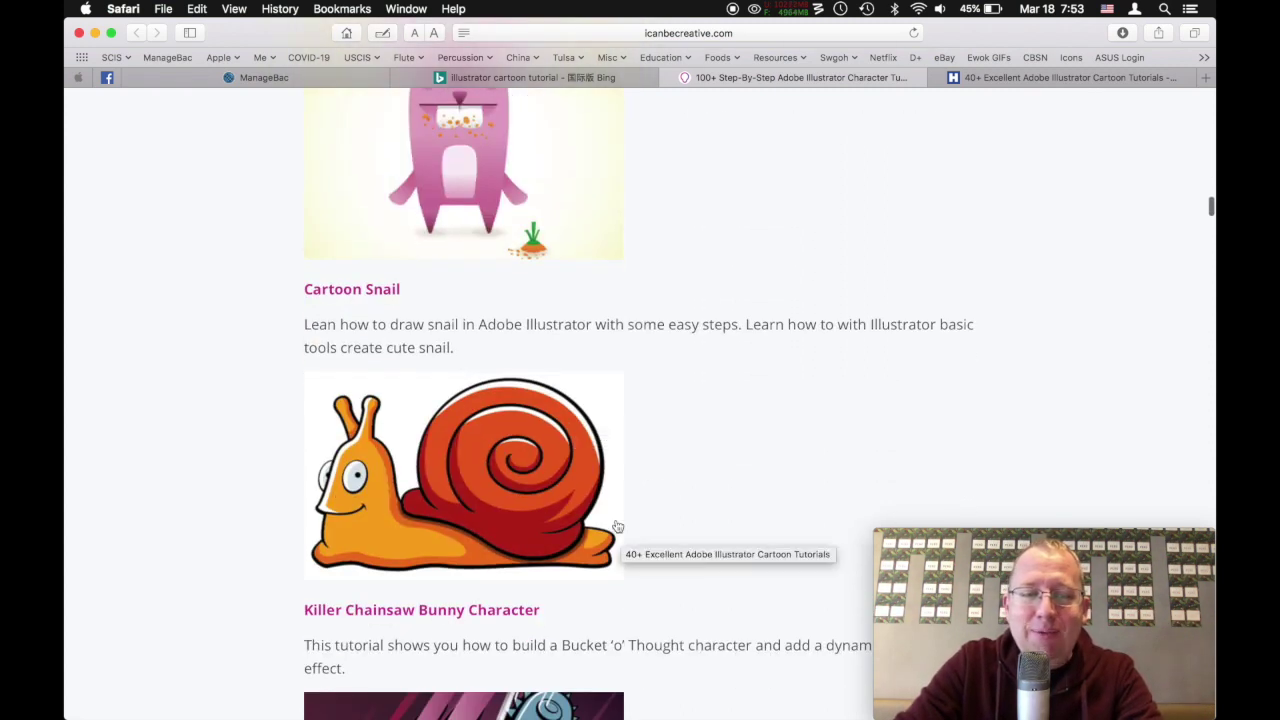
pyautogui.scroll(-1, 600, 505)
pyautogui.scroll(4, 628, 486)
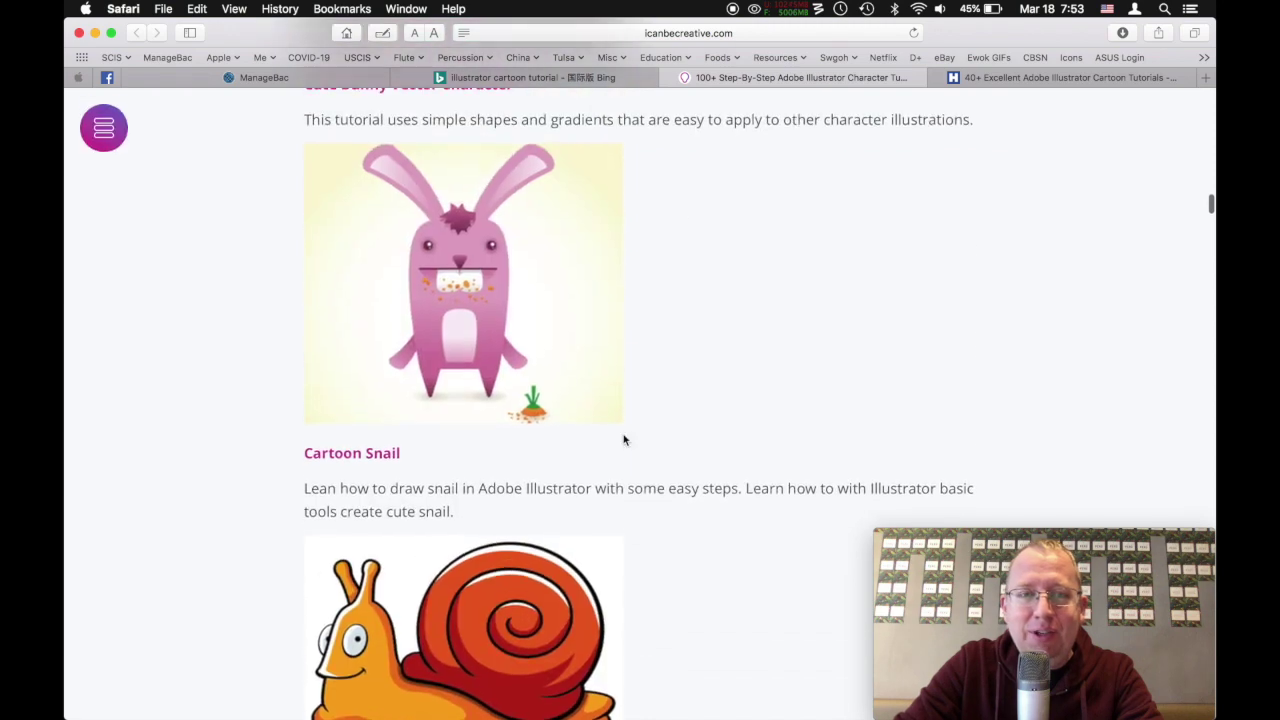
pyautogui.scroll(-10, 677, 404)
pyautogui.scroll(-8, 677, 404)
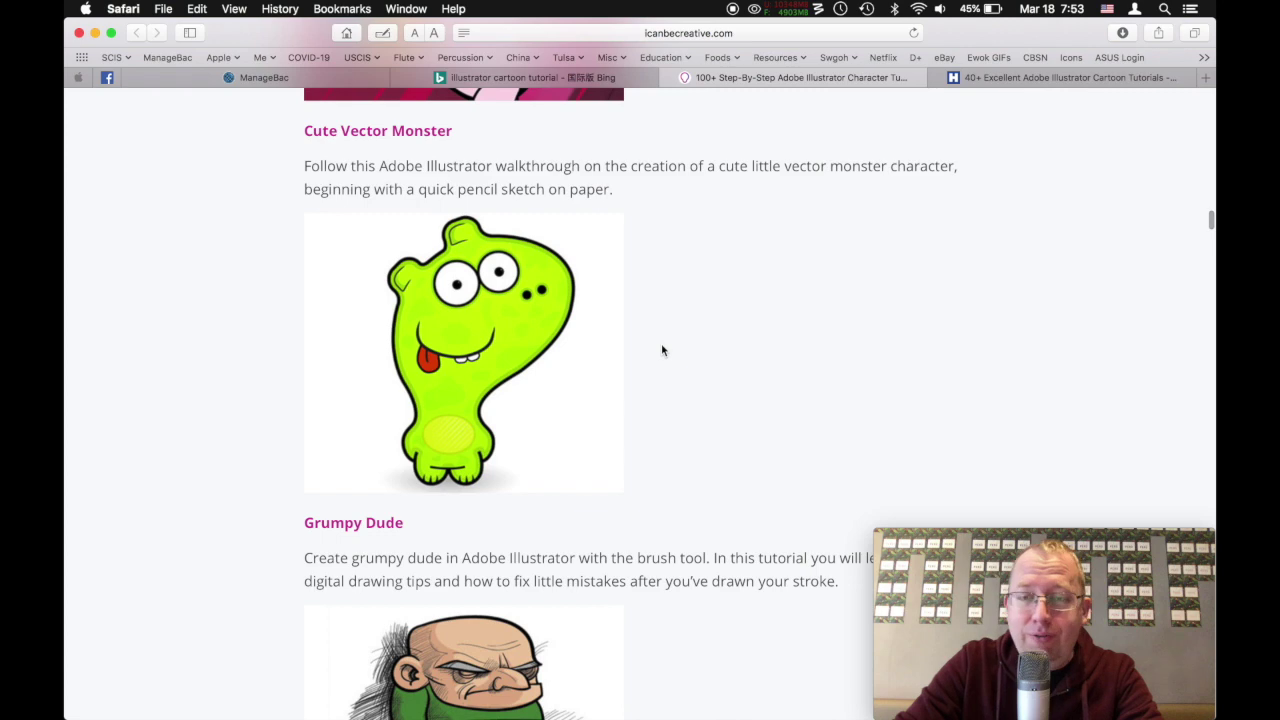
pyautogui.scroll(7, 661, 350)
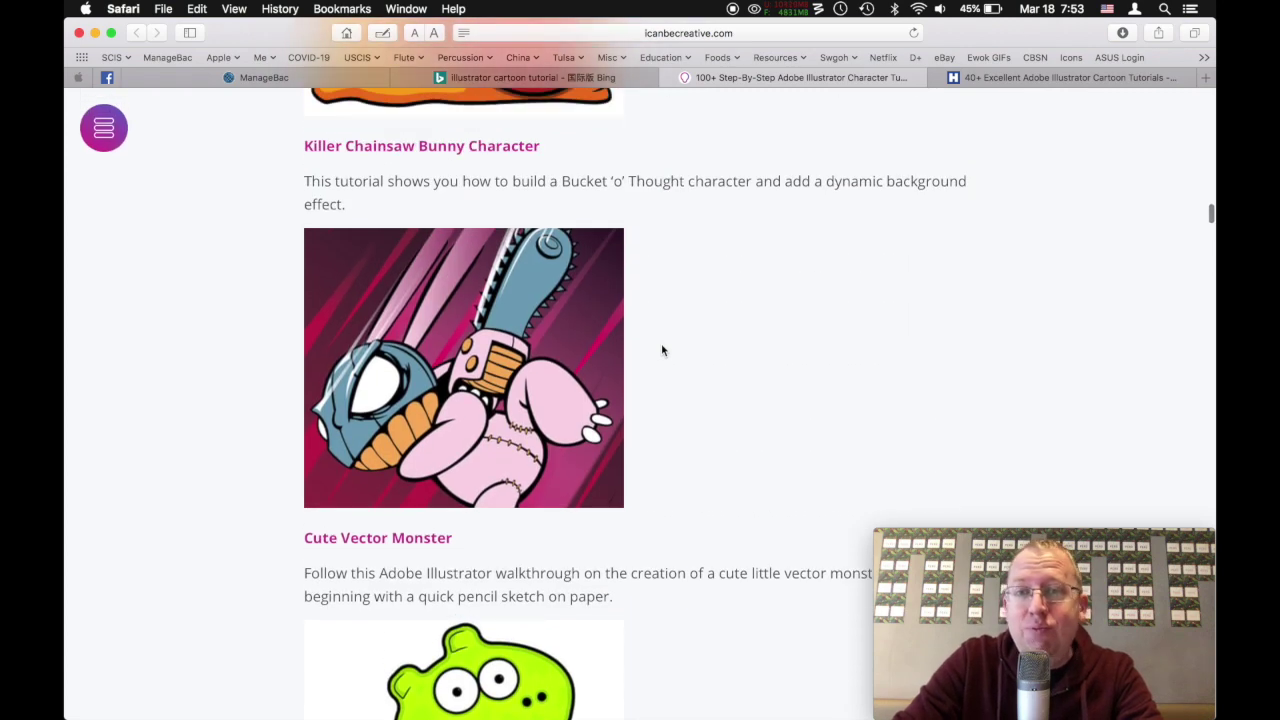
# - Bring up Hongkiat's '40+ Excellent Adobe Illustrator Cartoon Tutorials' article and return to its title and intro
pyautogui.click(955, 79)
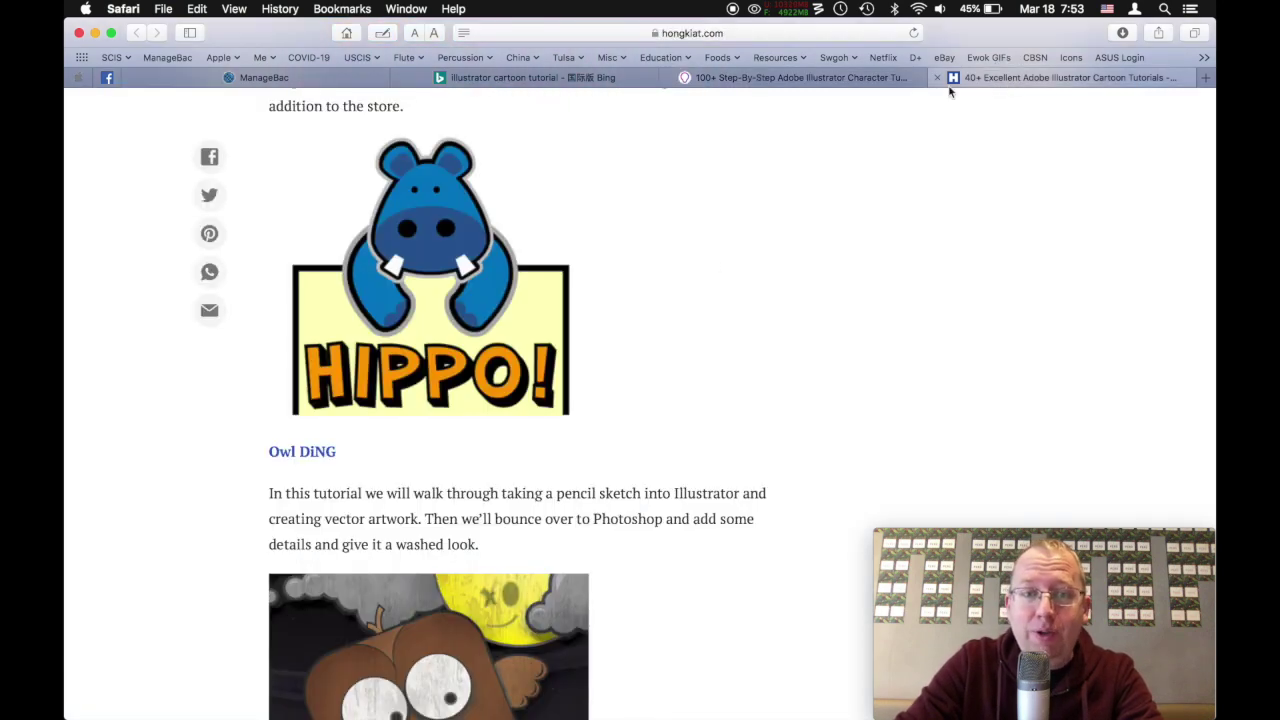
pyautogui.scroll(15, 699, 357)
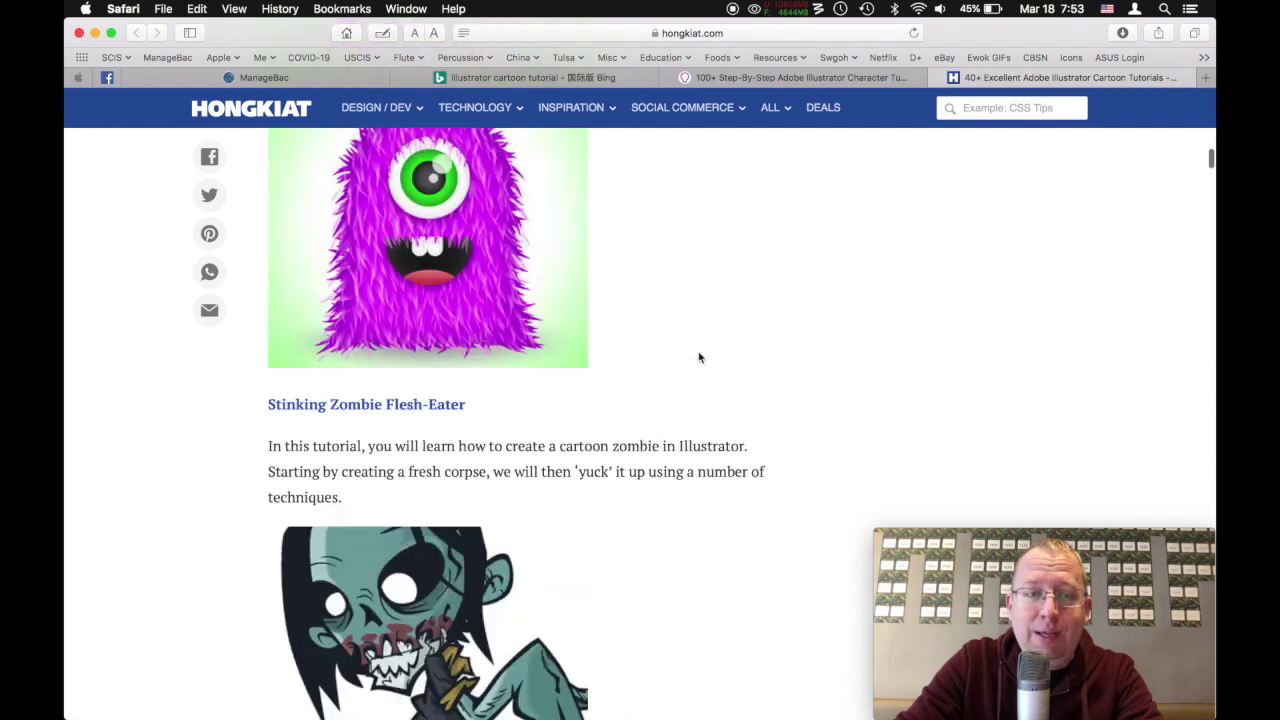
pyautogui.scroll(15, 699, 357)
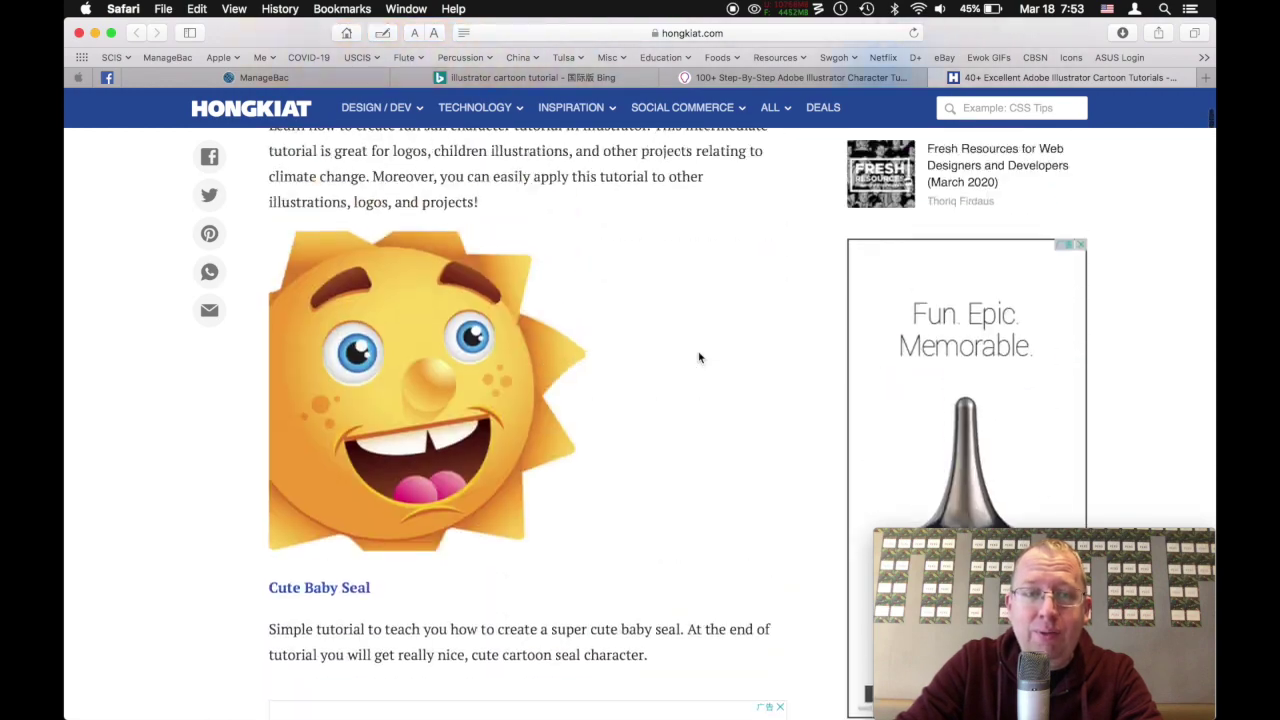
pyautogui.scroll(10, 699, 357)
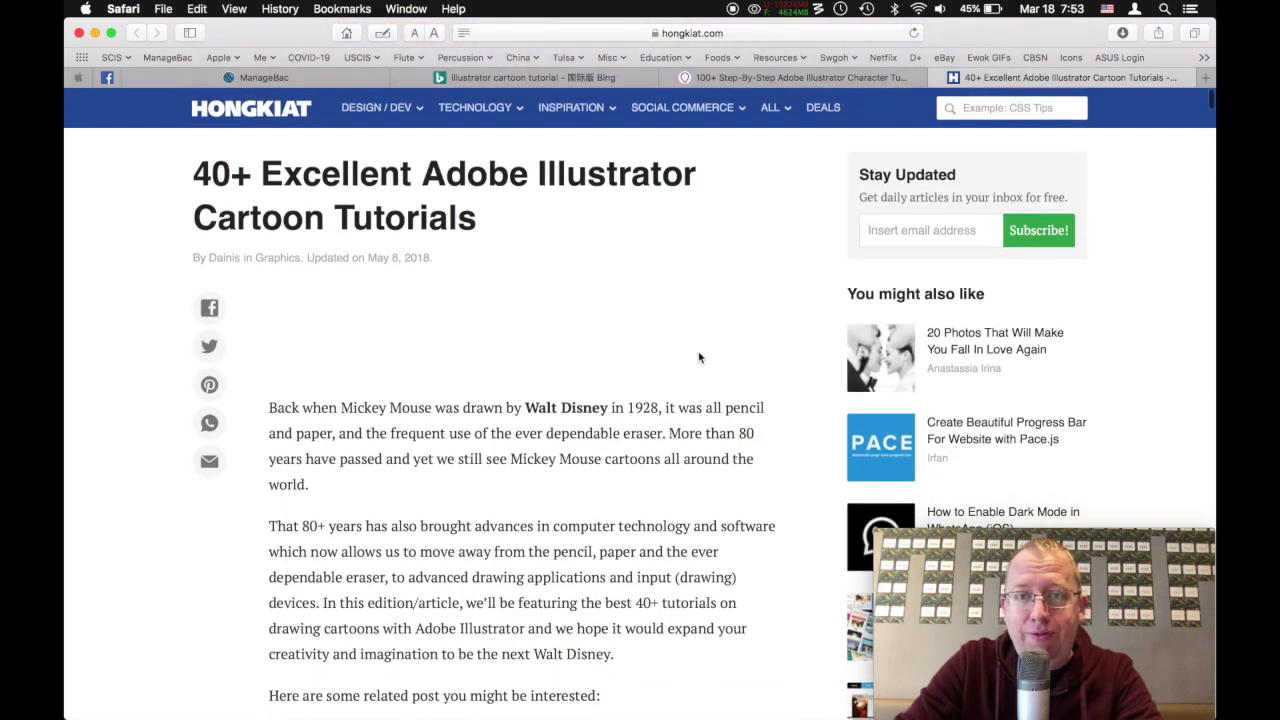